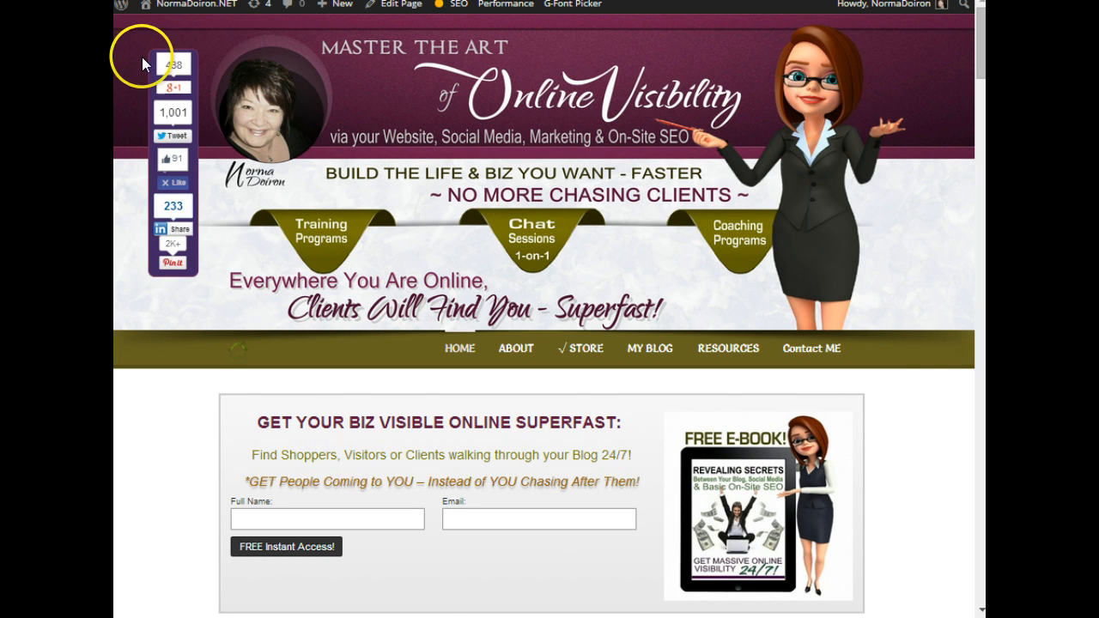
Step: Open the page for adding new plugins and search it for "wordpress seo plugin"
click(507, 1)
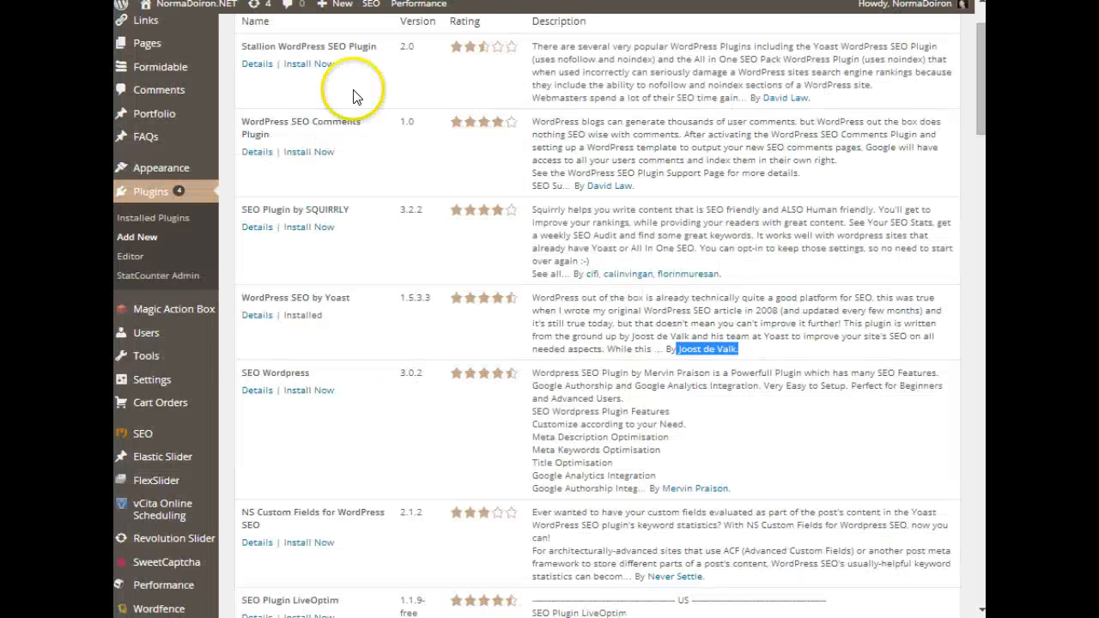
scroll(356, 129, up, 2)
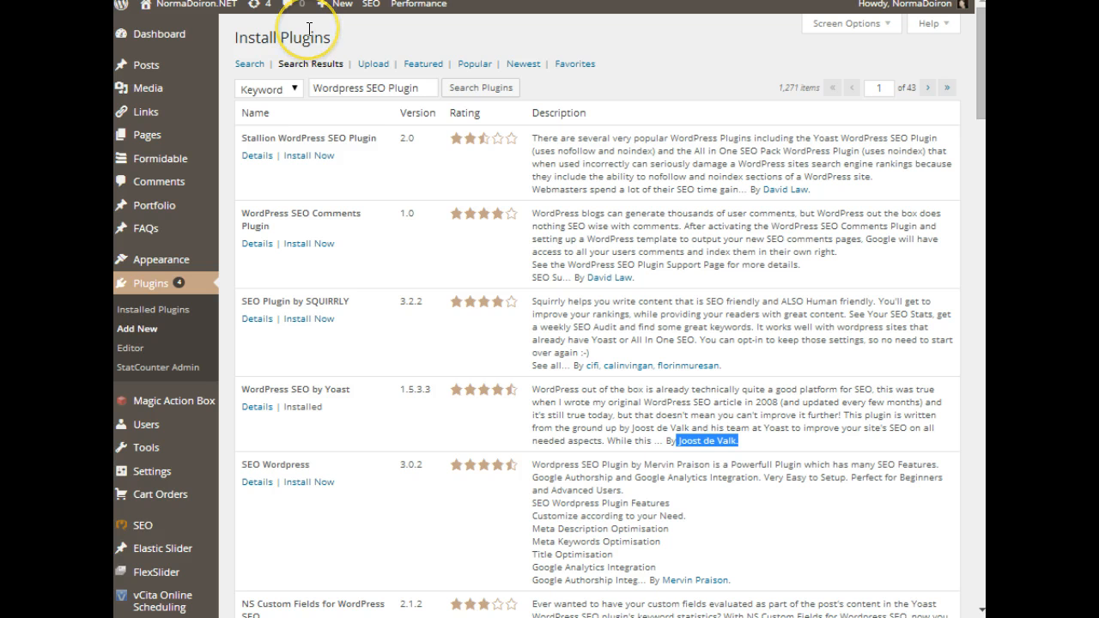
click(142, 284)
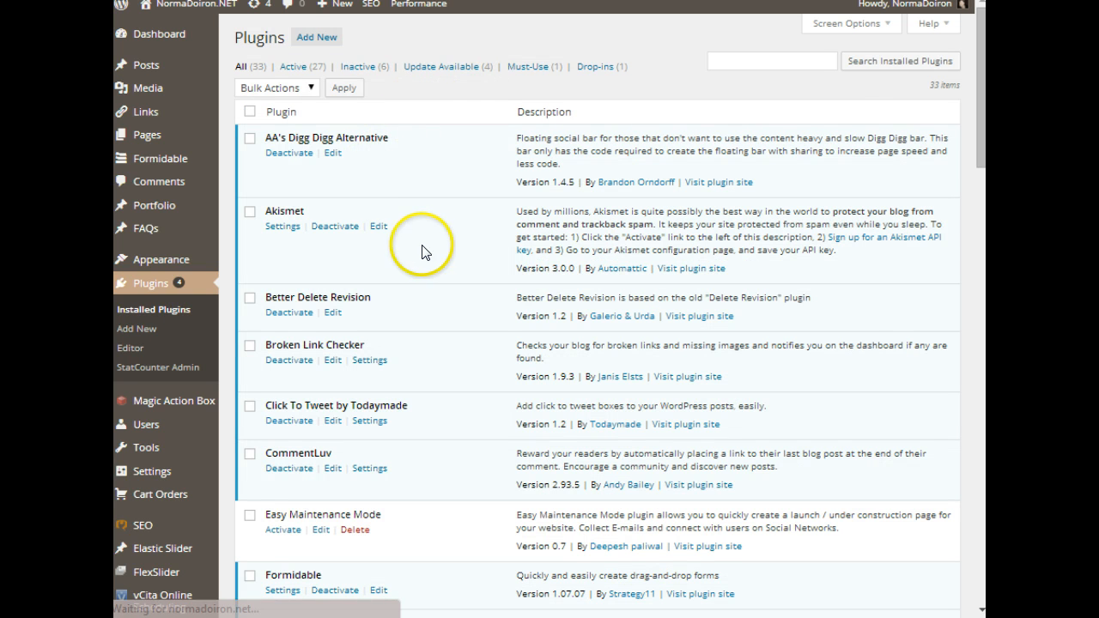
click(323, 43)
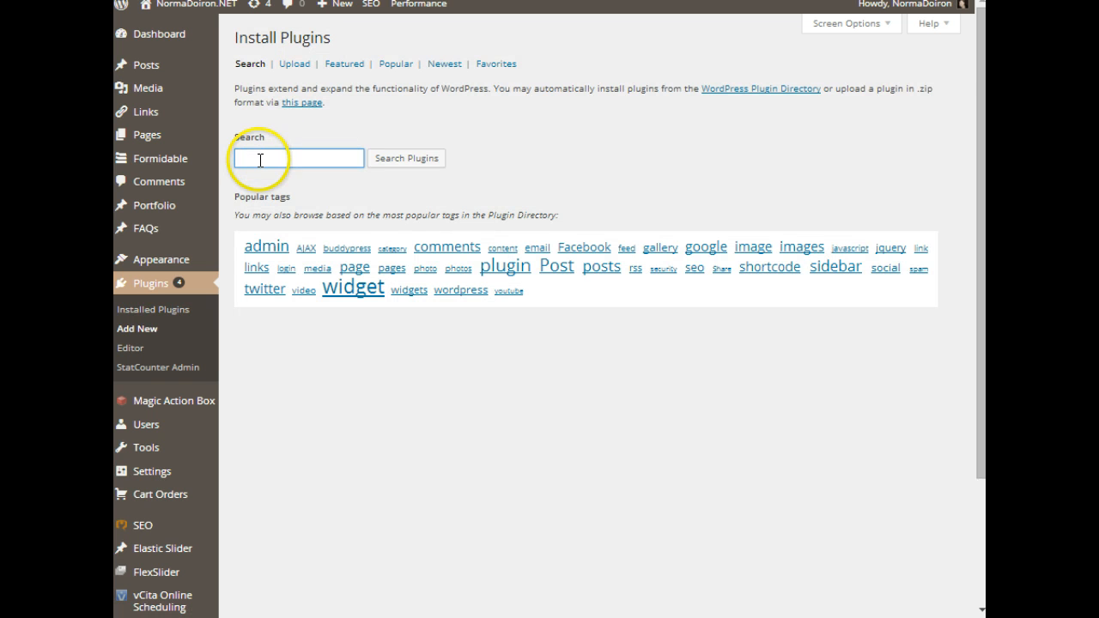
click(259, 160)
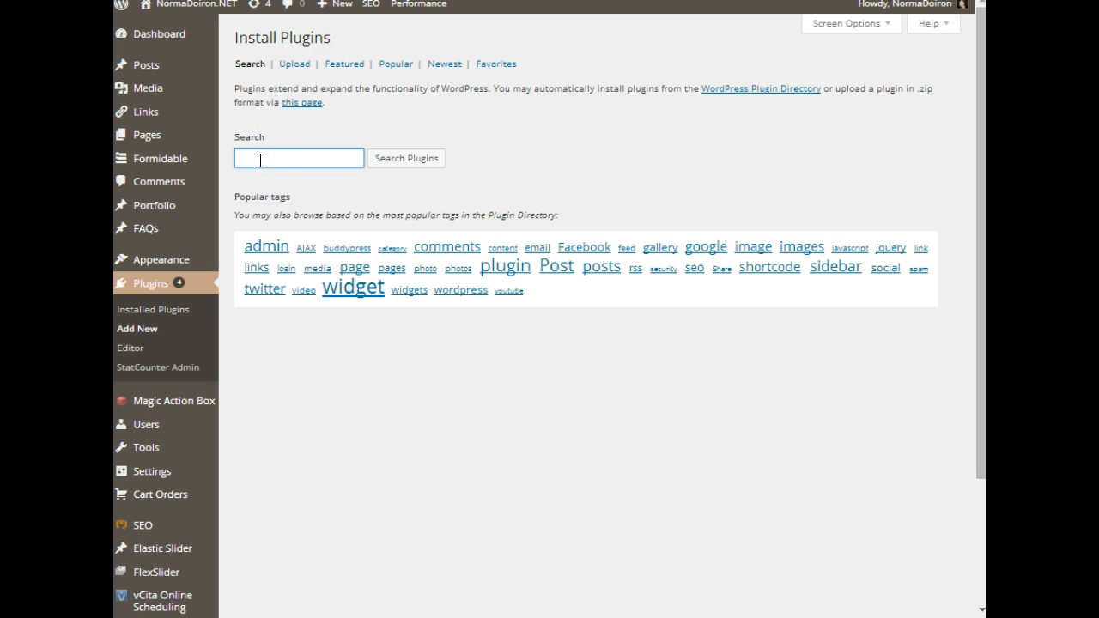
text(wordpress seo plugin)
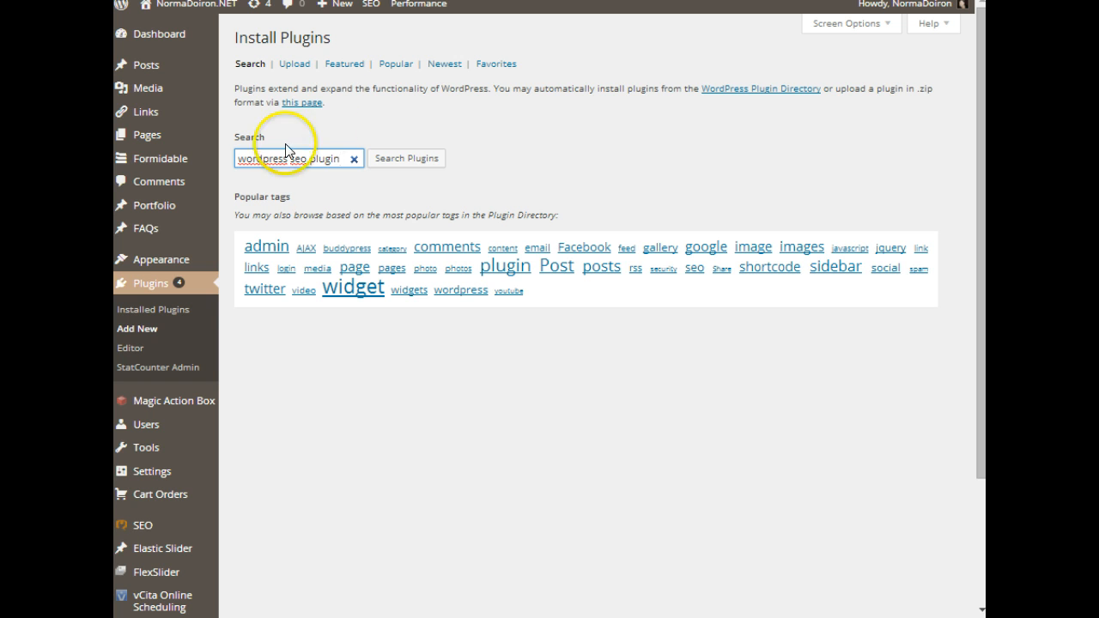
click(393, 158)
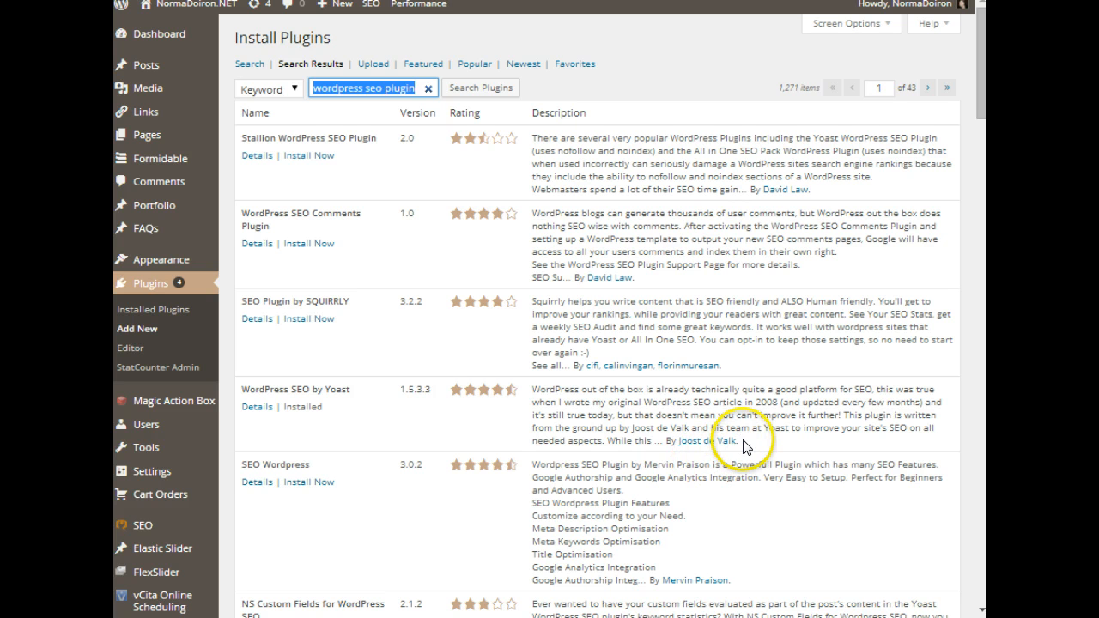
Step: Highlight the author credit of WordPress SEO by Yoast and the install link of SEO Plugin by SQUIRRLY in the results
click(731, 444)
drag(733, 442, 675, 445)
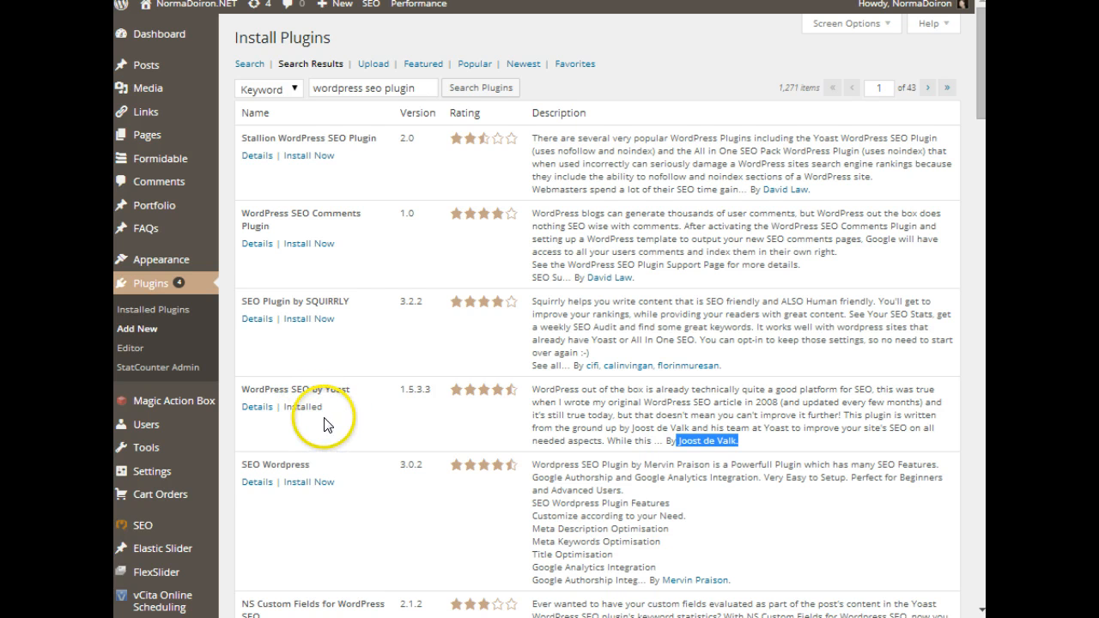
click(307, 325)
drag(308, 324, 285, 321)
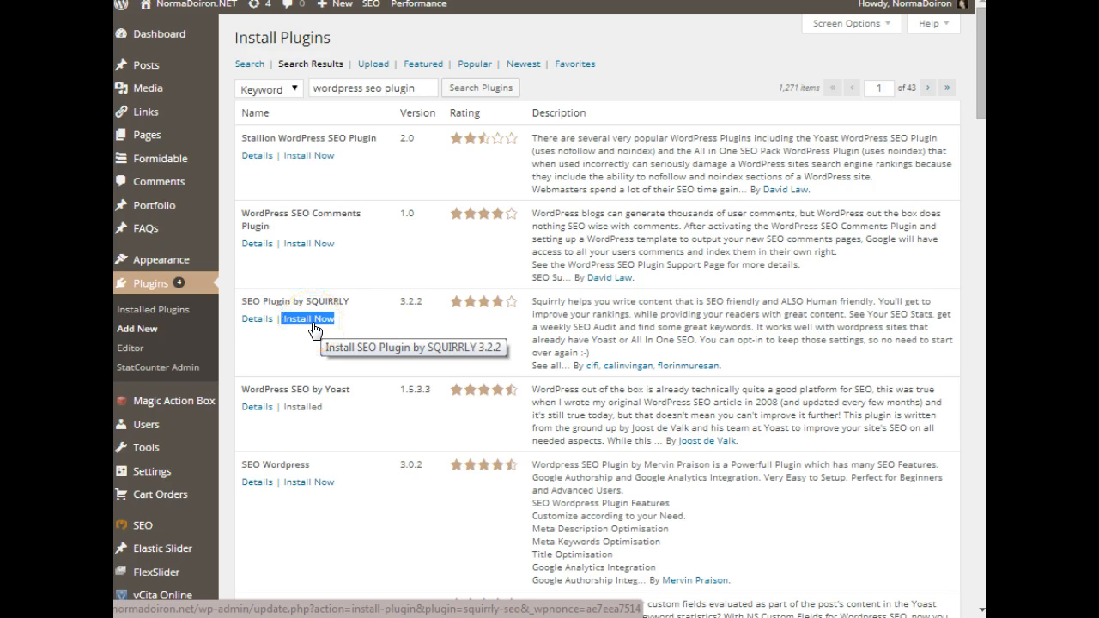
click(315, 327)
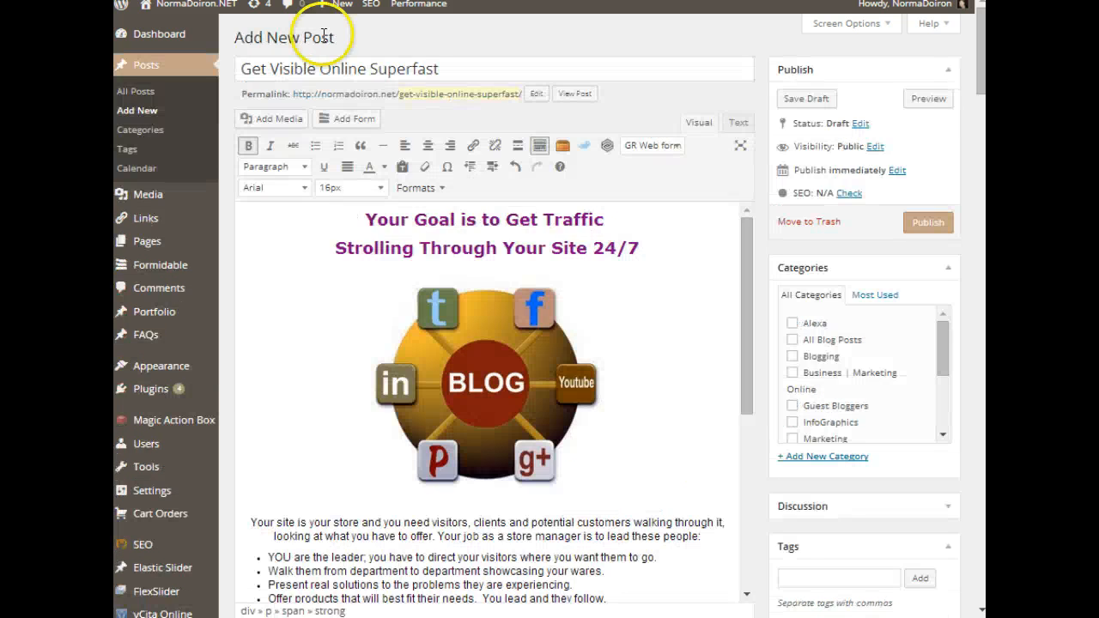
Step: Check the WordPress SEO by Yoast section below the new post, and copy the post title "Get Visible Online Superfast"
scroll(773, 215, down, 9)
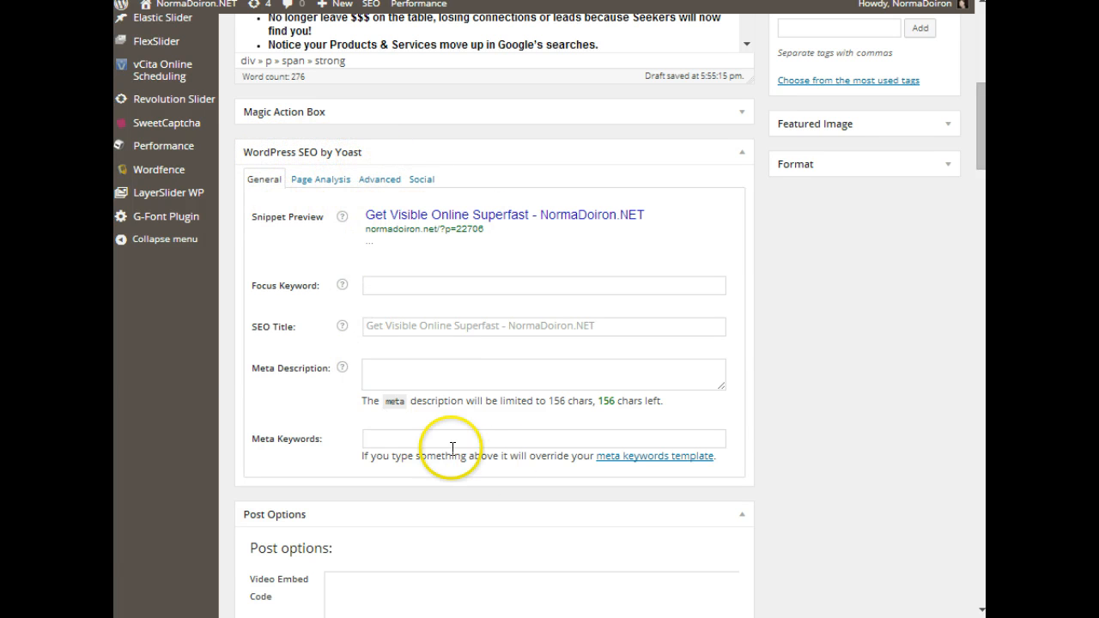
scroll(712, 386, up, 5)
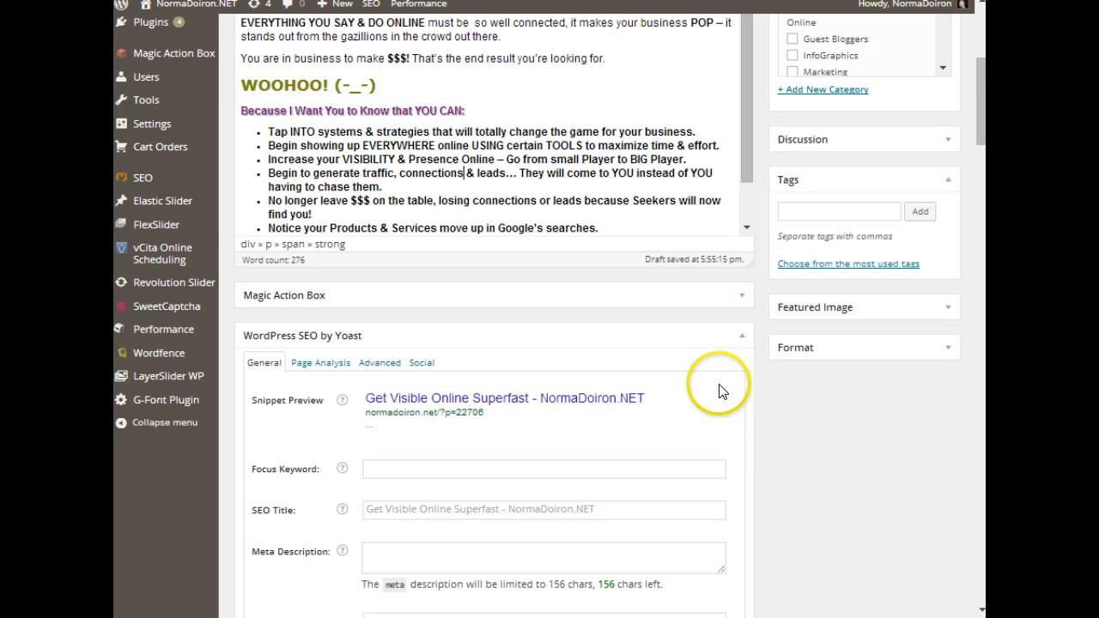
scroll(756, 391, up, 1)
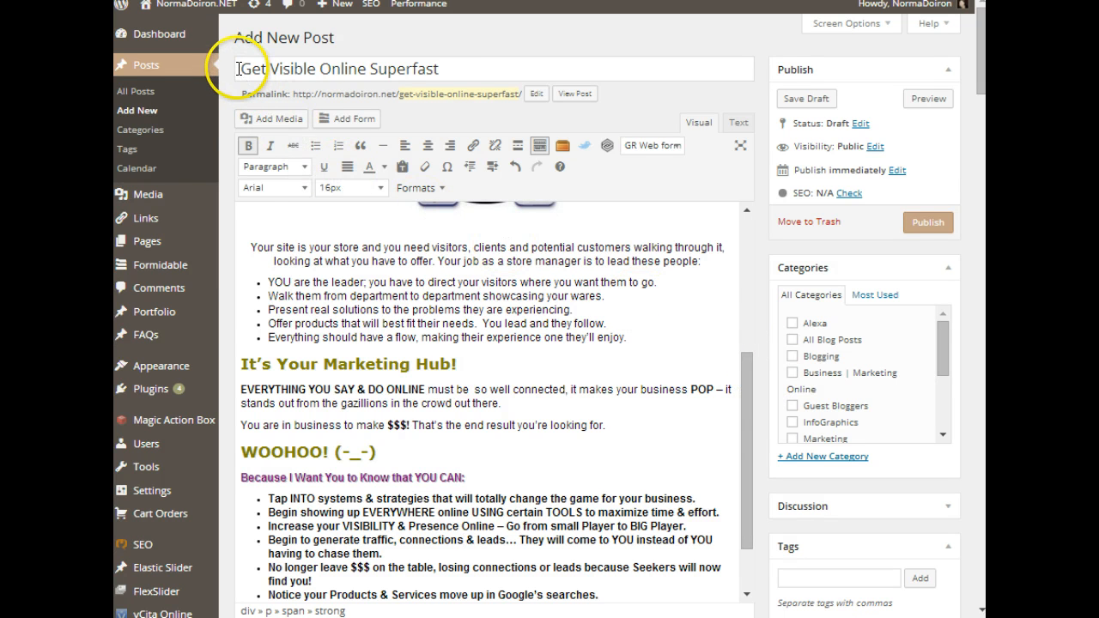
drag(241, 68, 445, 68)
right_click(403, 69)
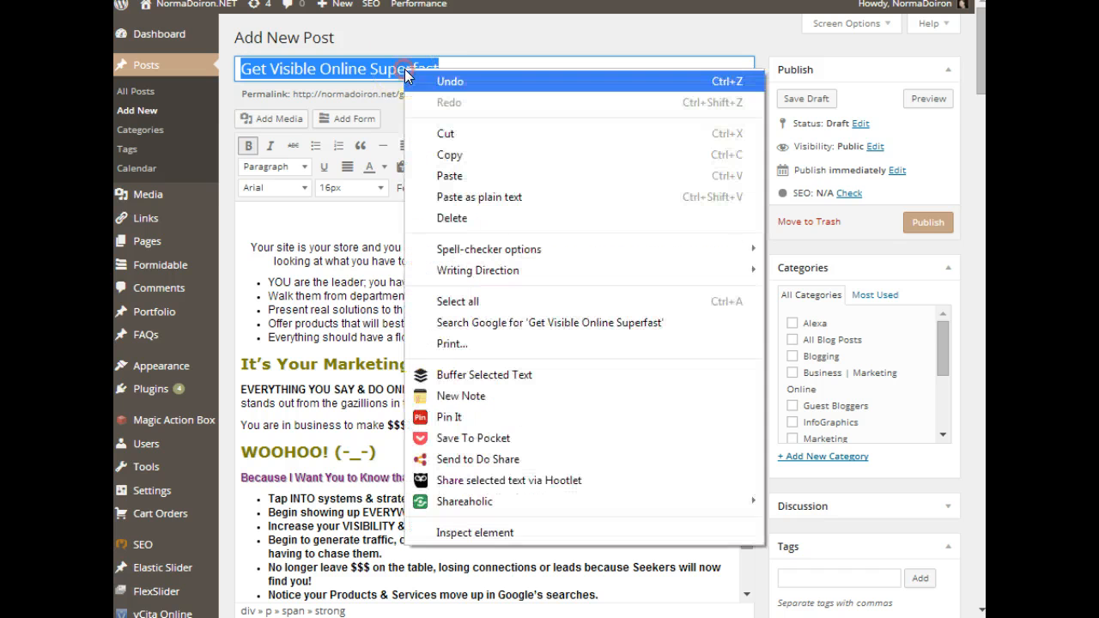
click(442, 147)
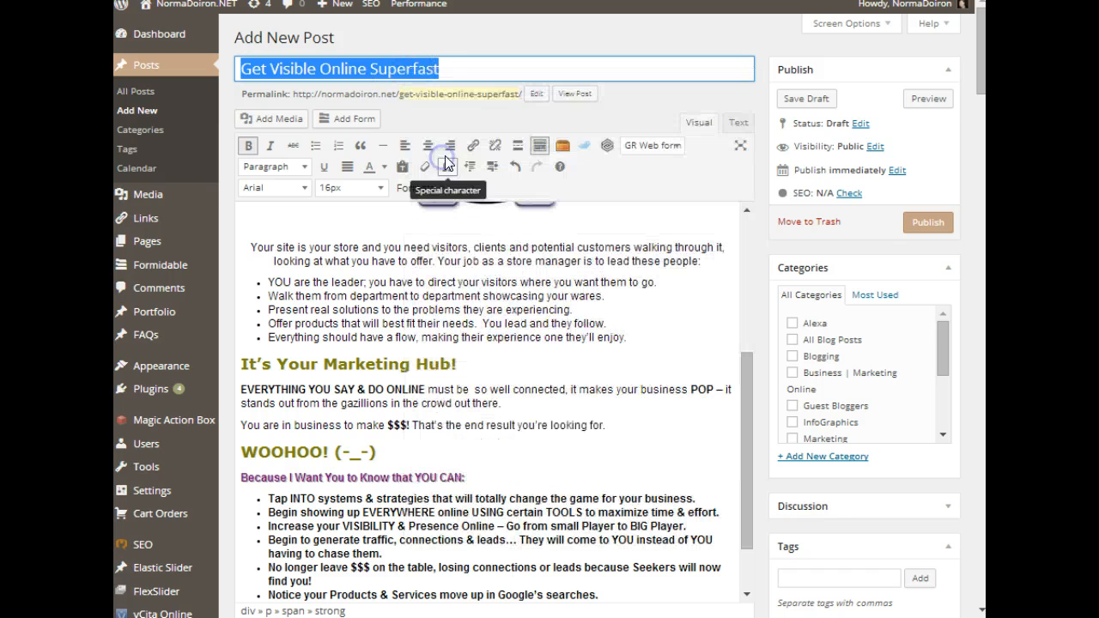
click(453, 68)
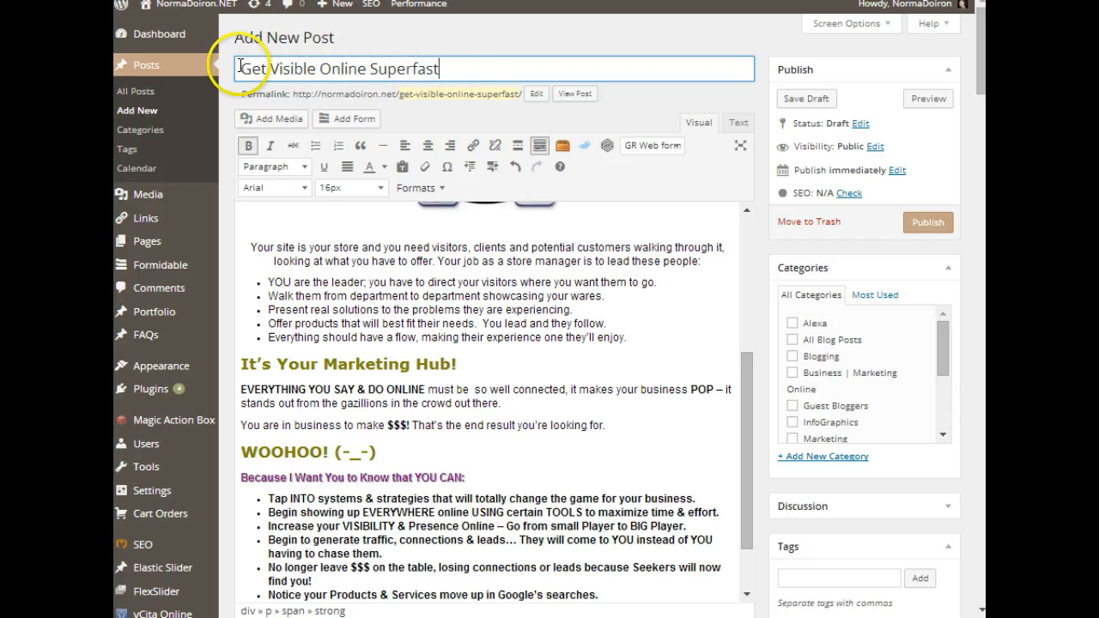
Step: Replace the post's permalink slug with the copied title "Get Visible Online Superfast" and accept it
click(496, 95)
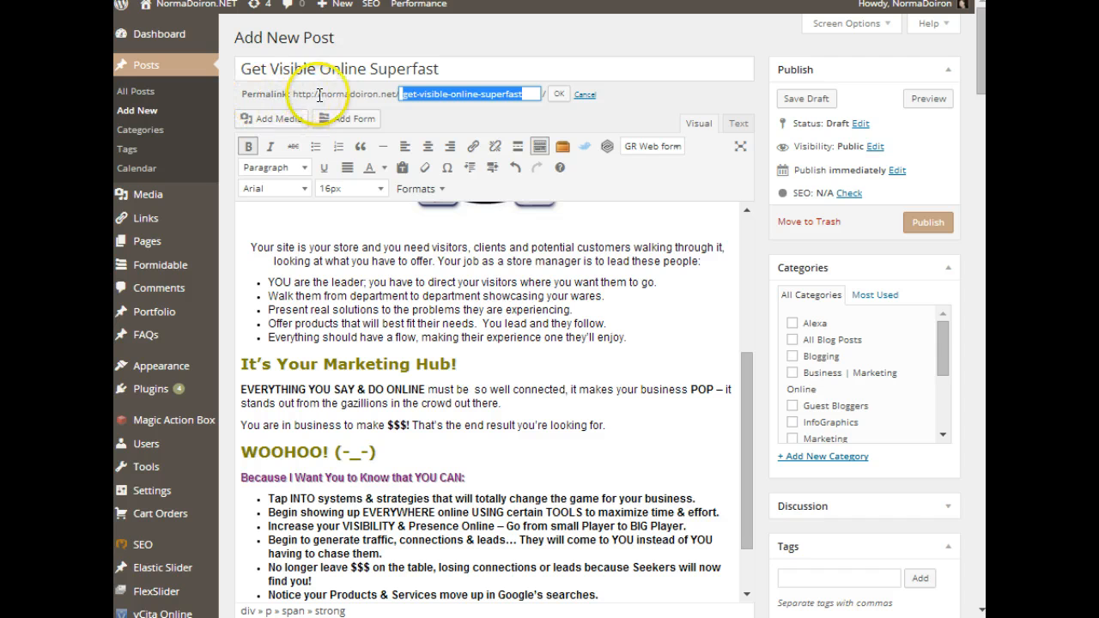
right_click(420, 94)
click(455, 152)
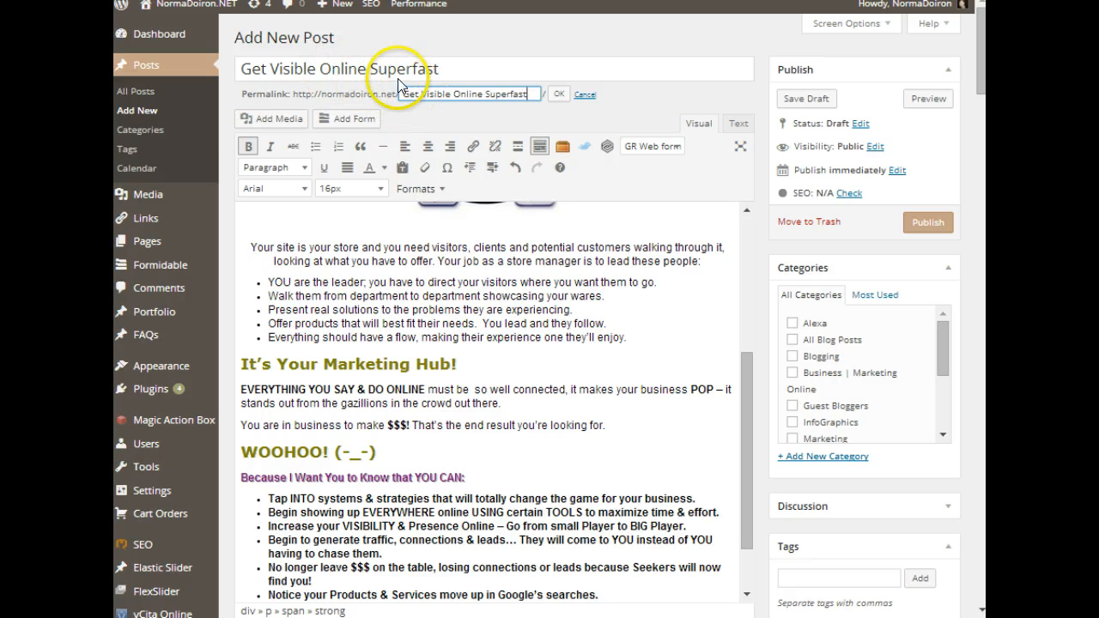
click(557, 94)
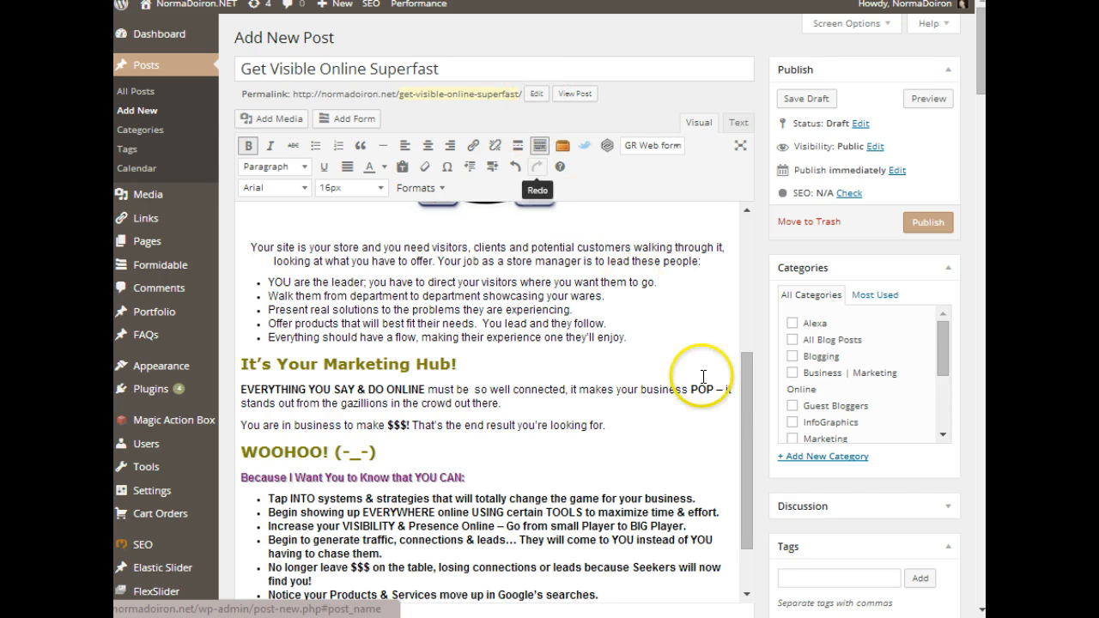
Step: Add blank lines above the "Your Goal is to Get Traffic" heading and paste the copied title on the first line
drag(748, 365, 749, 269)
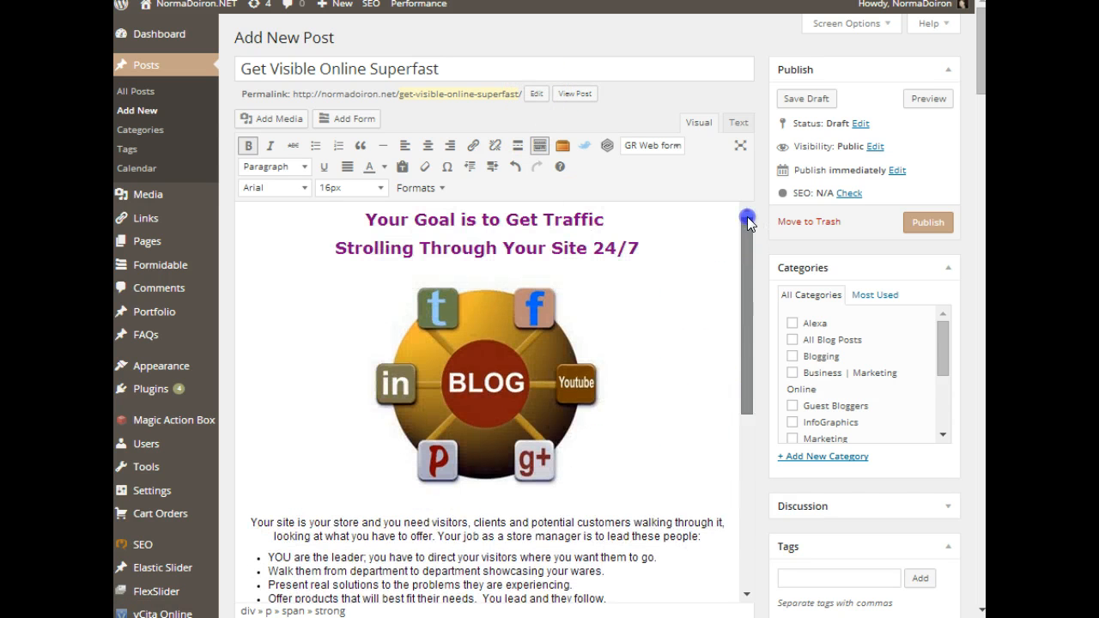
click(363, 217)
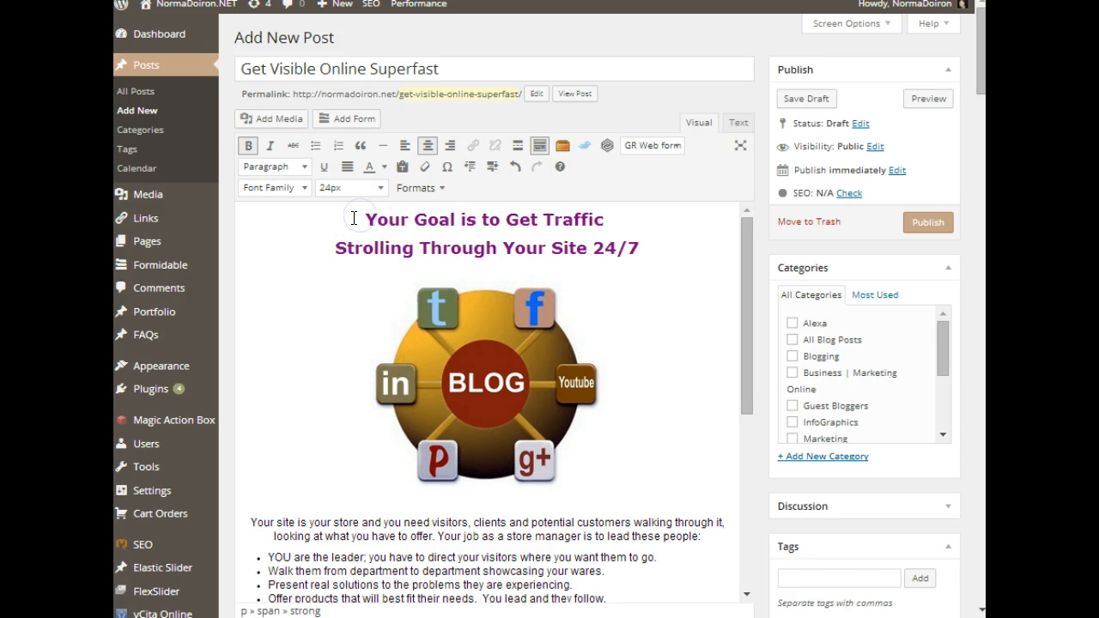
key(Return)
key(Return)
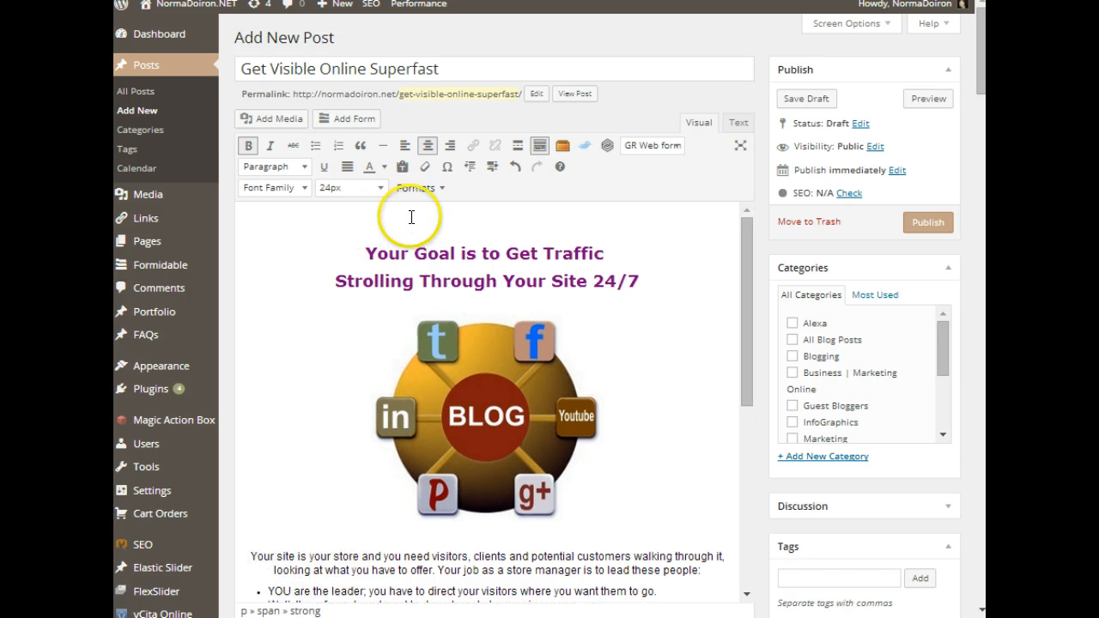
click(461, 216)
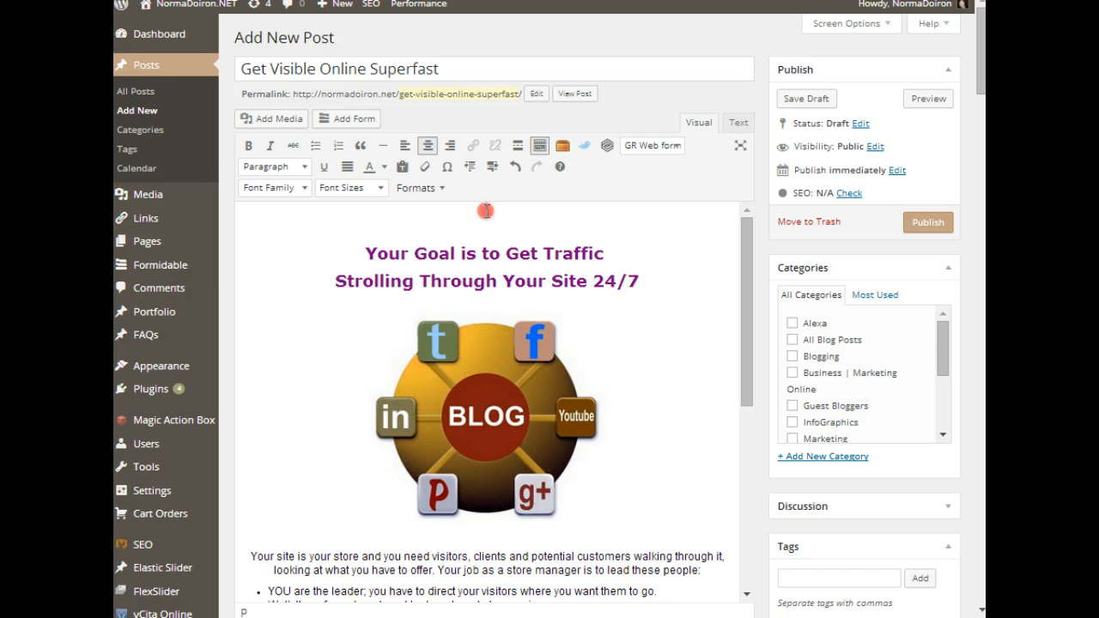
right_click(487, 212)
click(515, 318)
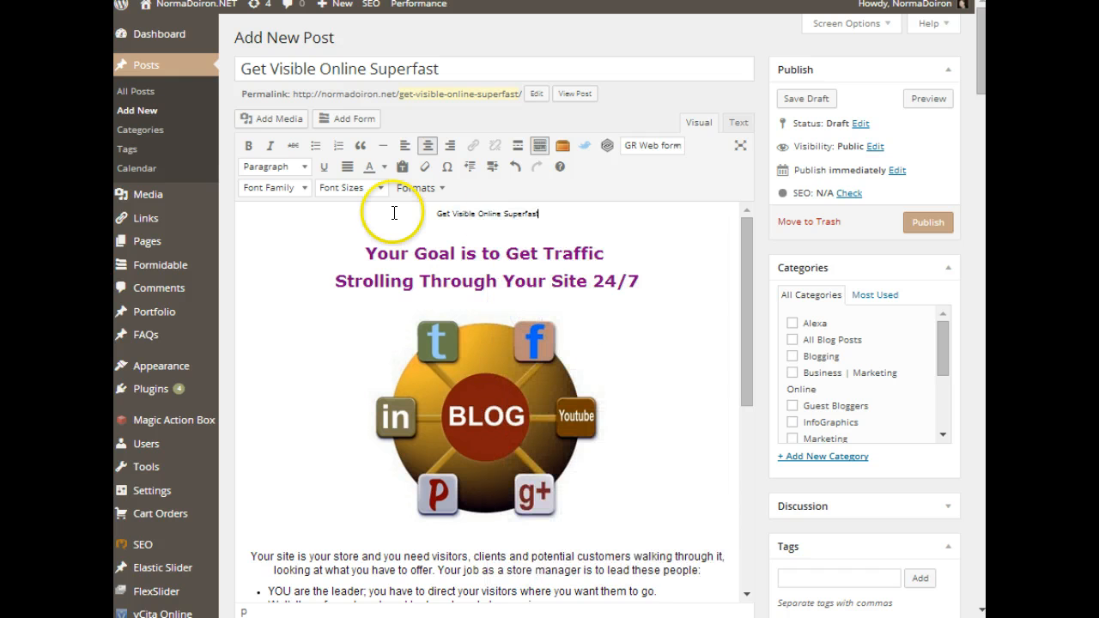
Step: Format the pasted "Get Visible Online Superfast" line in the post body as bold Arial at 24px
drag(550, 213, 481, 211)
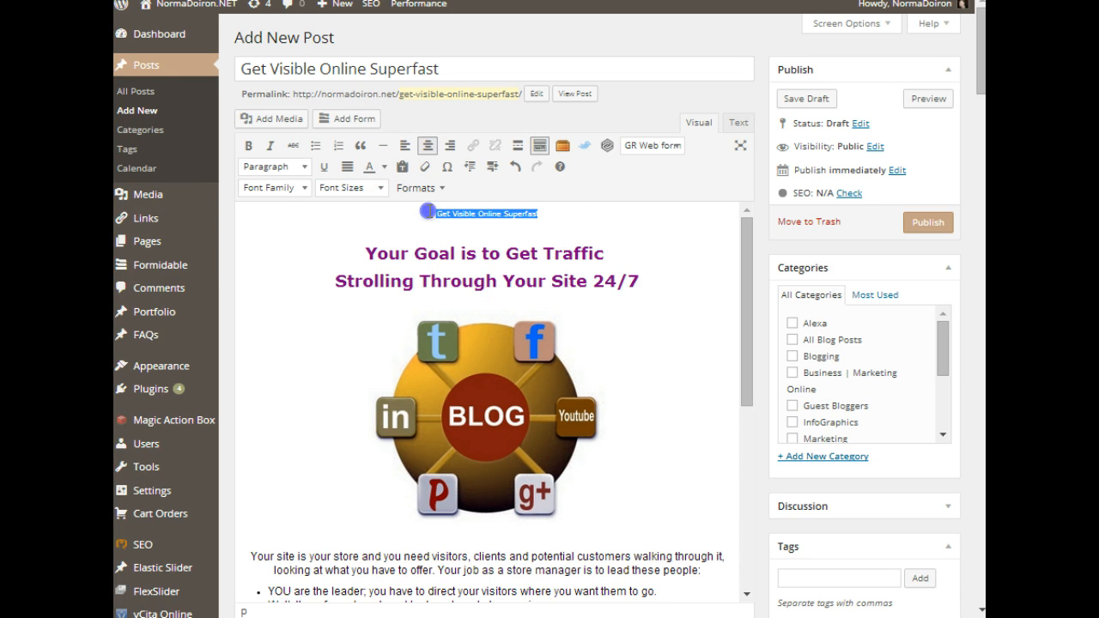
click(302, 187)
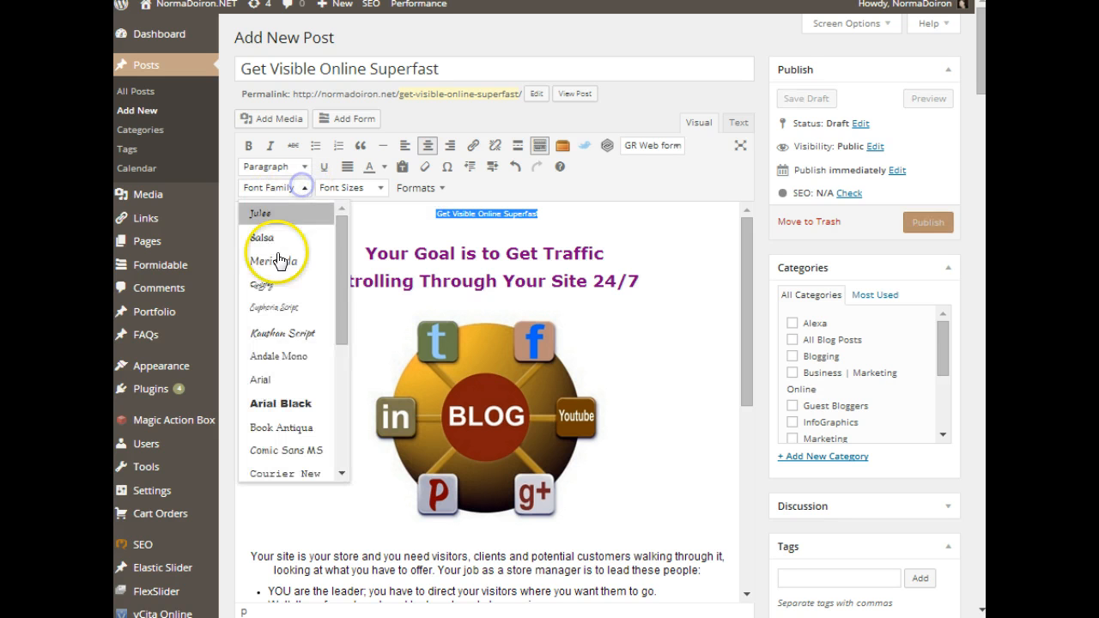
click(259, 379)
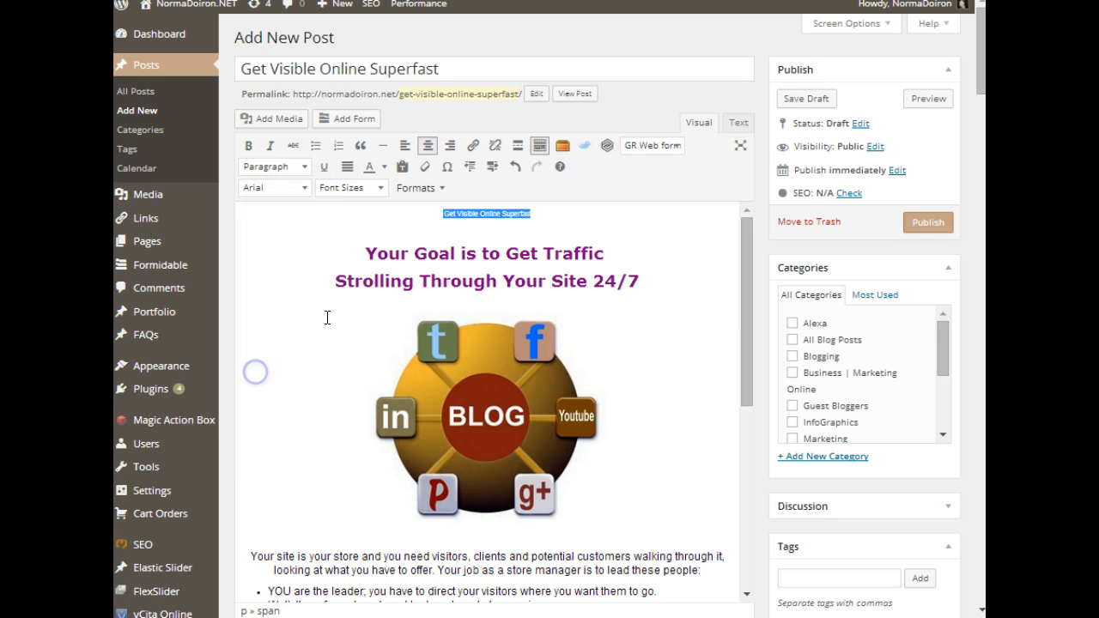
click(382, 196)
scroll(344, 378, down, 3)
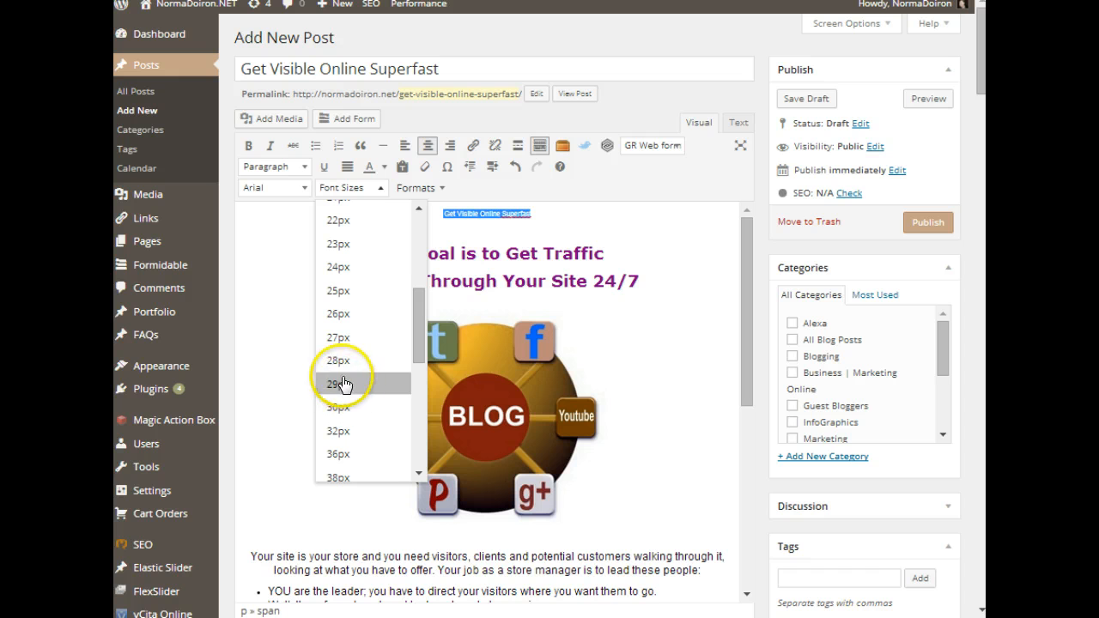
click(348, 266)
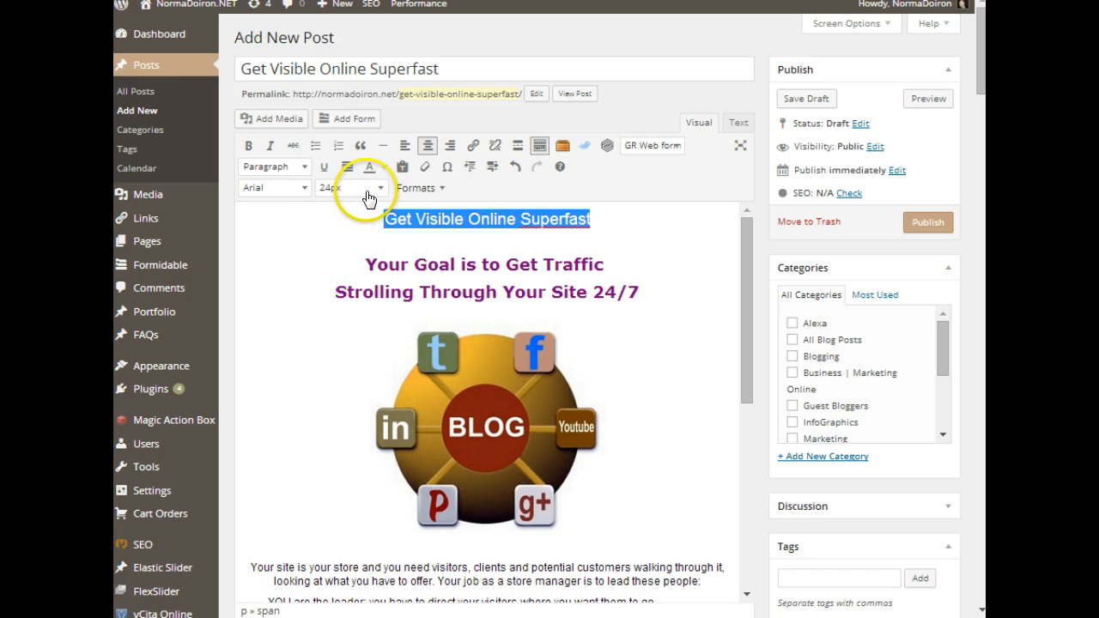
click(249, 146)
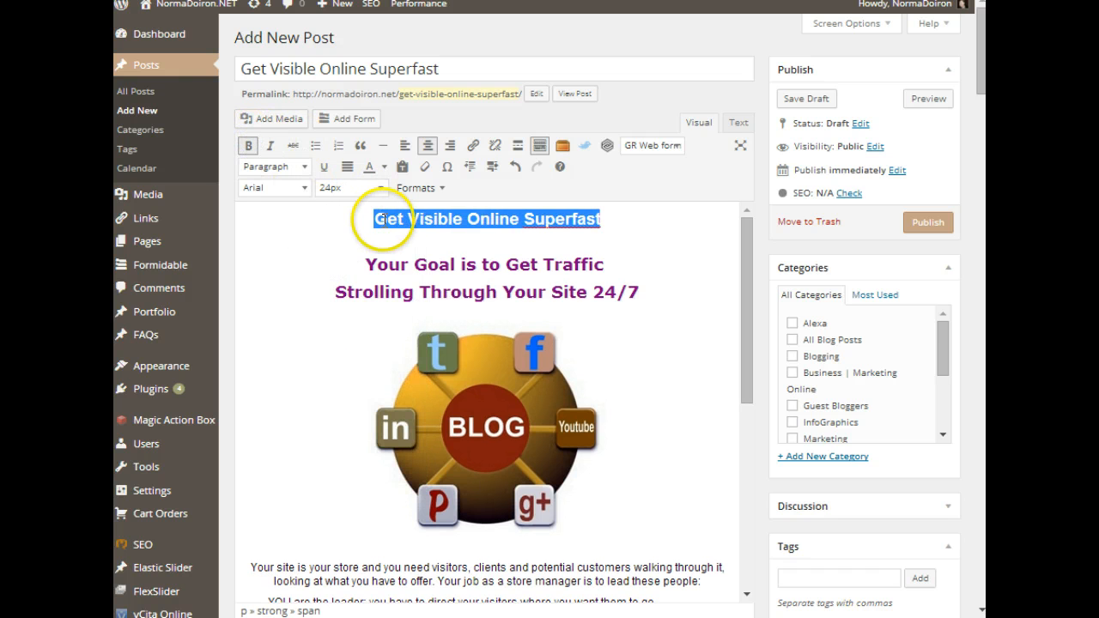
click(436, 239)
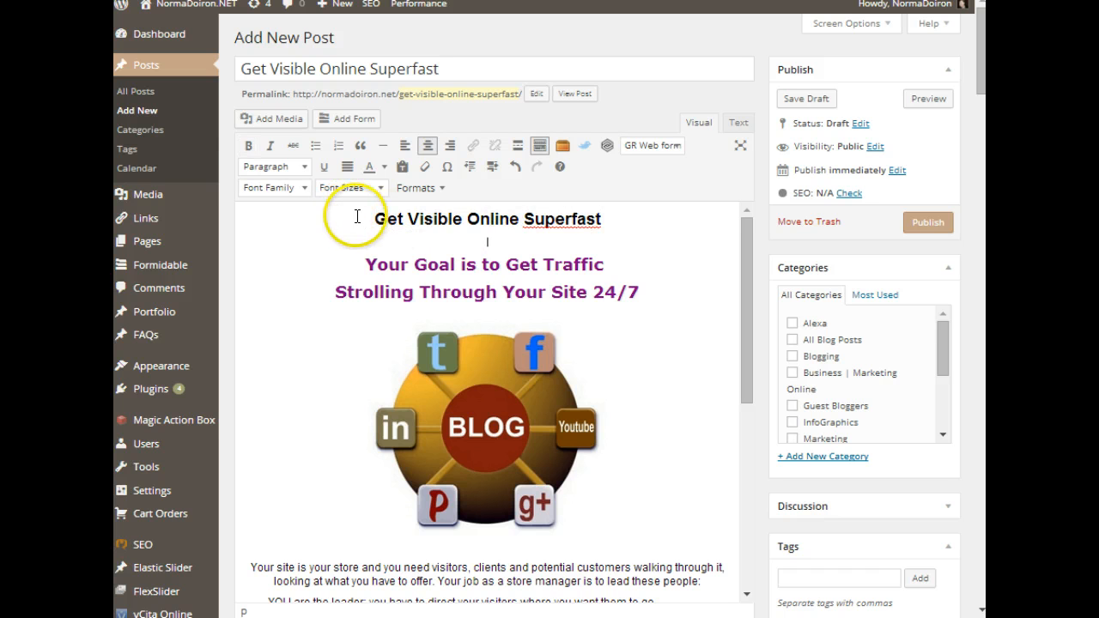
Step: Add an exclamation mark to the end of the "Get Visible Online Superfast" line in the post body
click(607, 219)
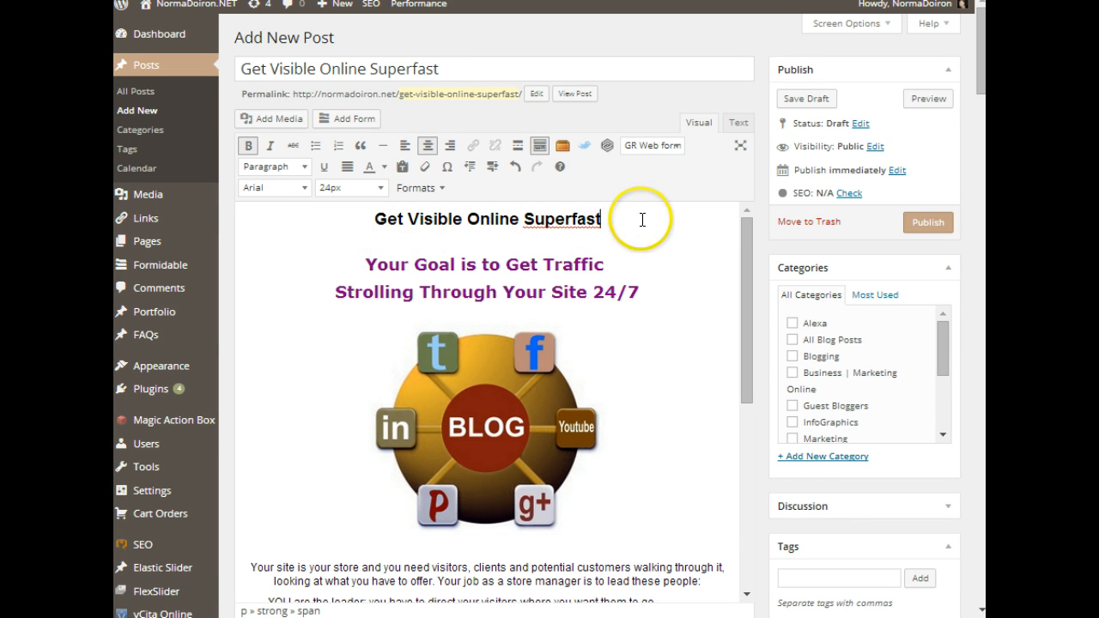
text(!)
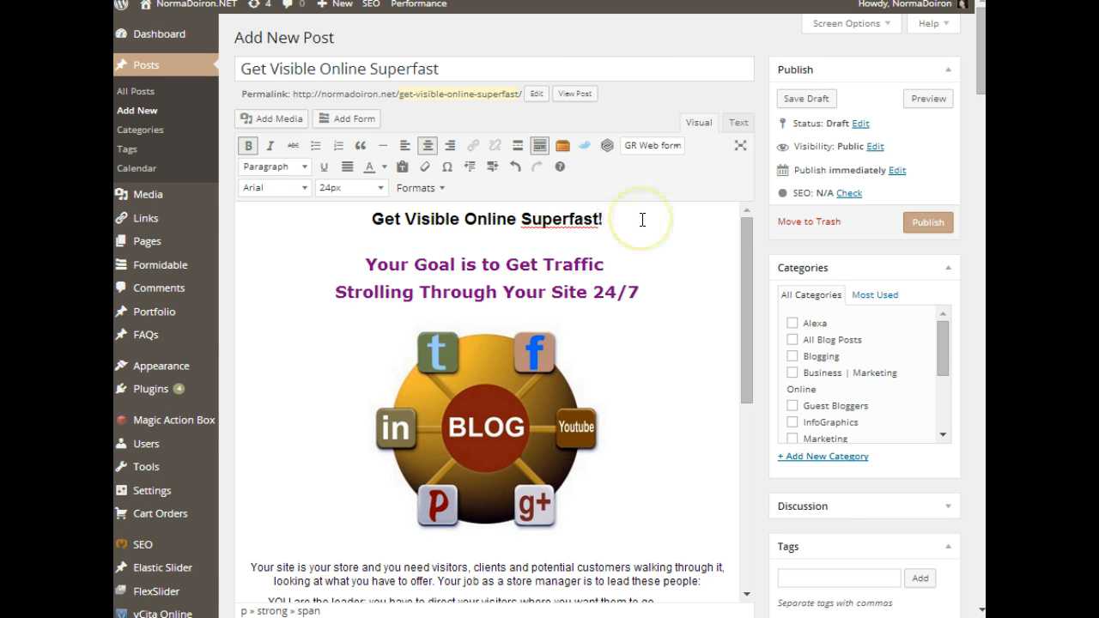
click(610, 216)
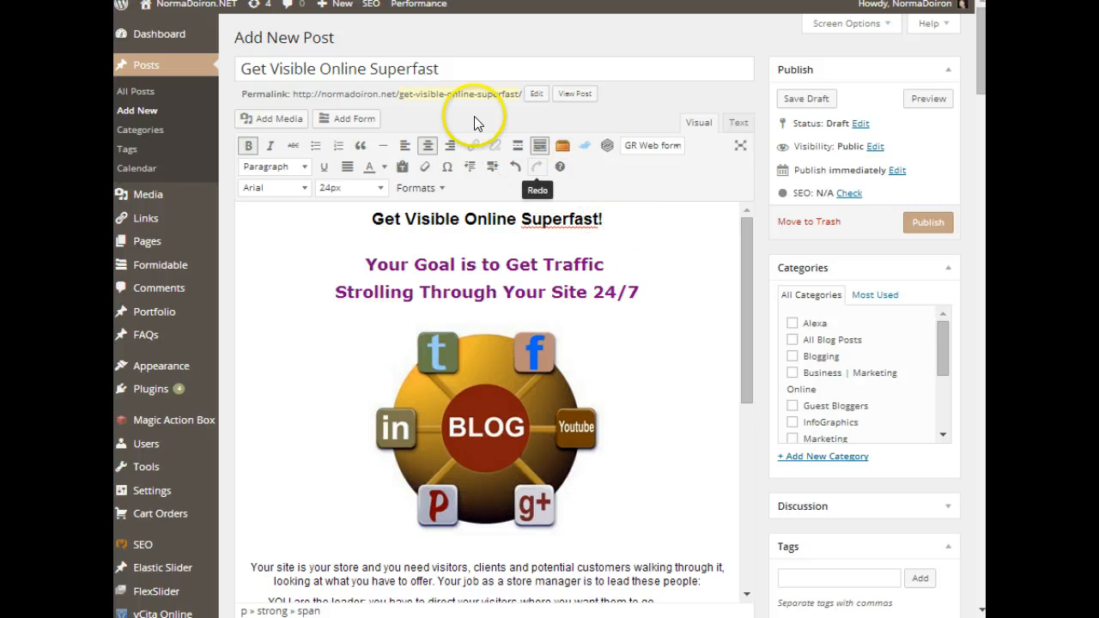
click(448, 66)
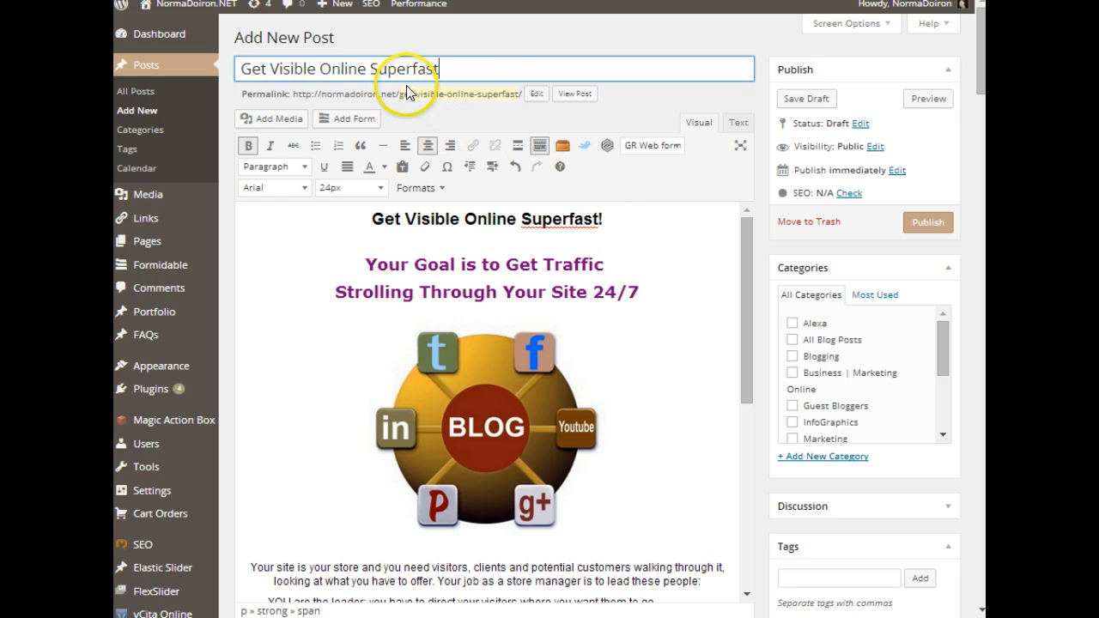
Step: Add the symbols "%$&" after the exclamation mark on the "Get Visible Online Superfast" line in the post body
click(607, 218)
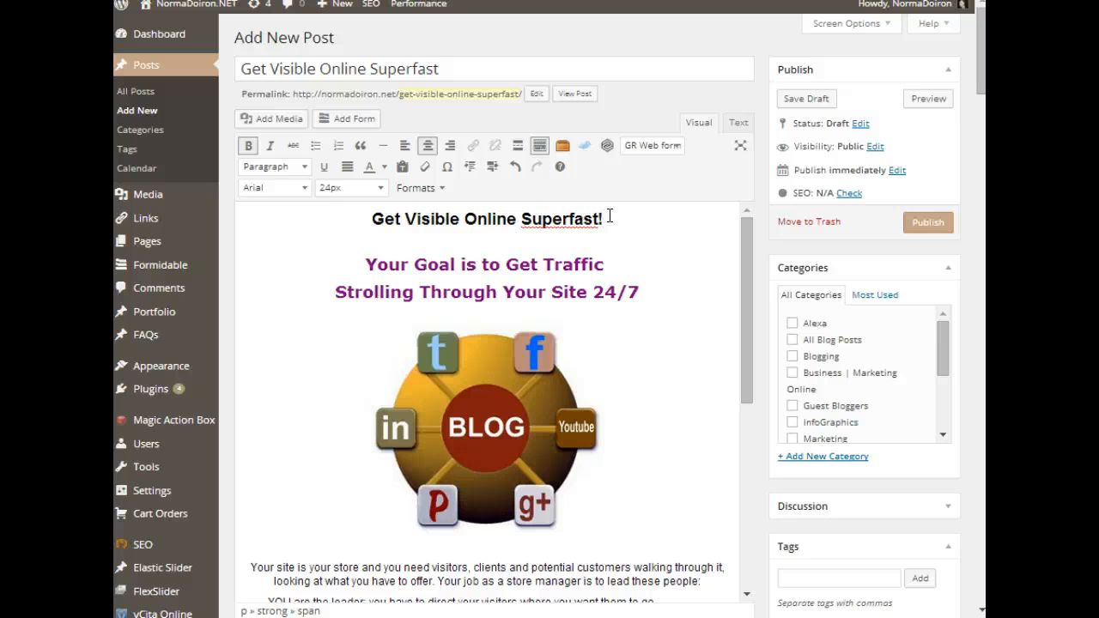
text(%)
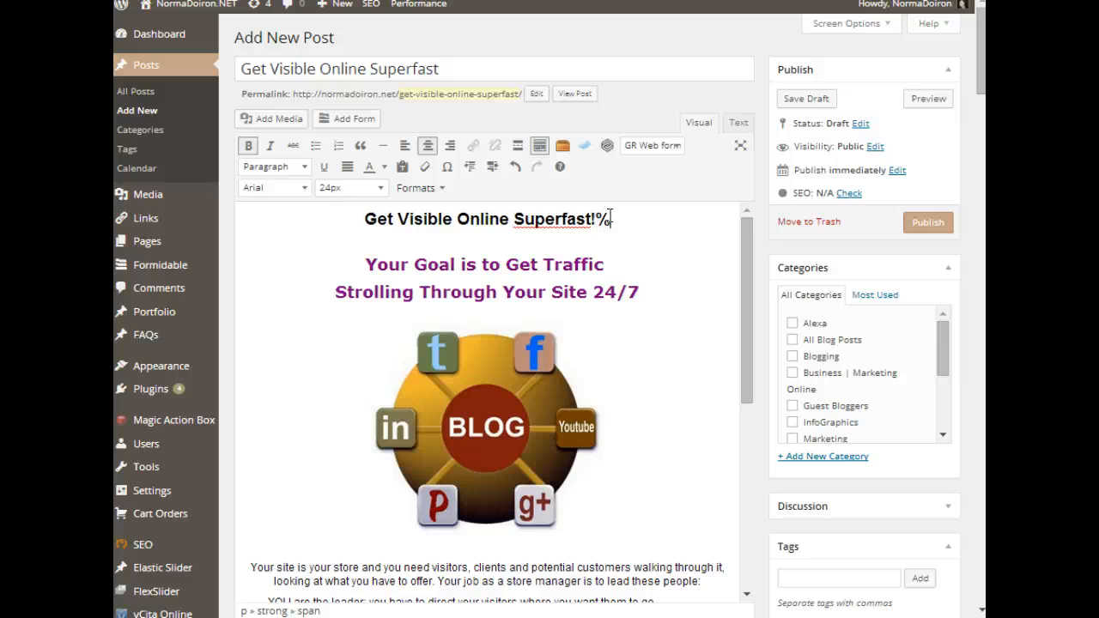
text($&)
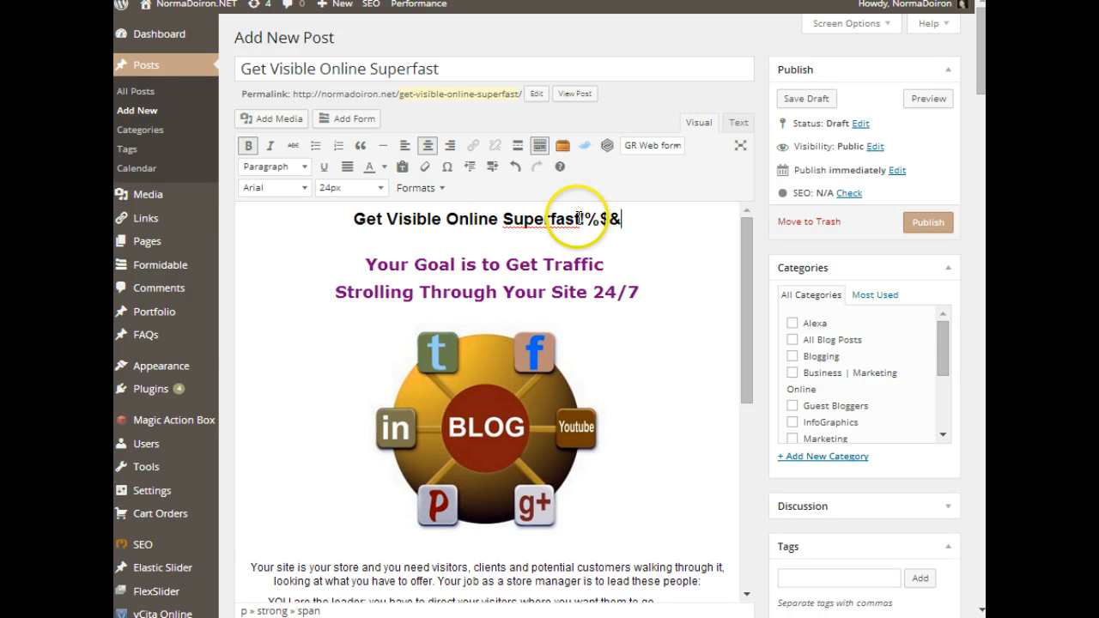
Step: Delete all the symbols after "Superfast" on the post body's first line and copy the remaining phrase
drag(582, 218, 575, 218)
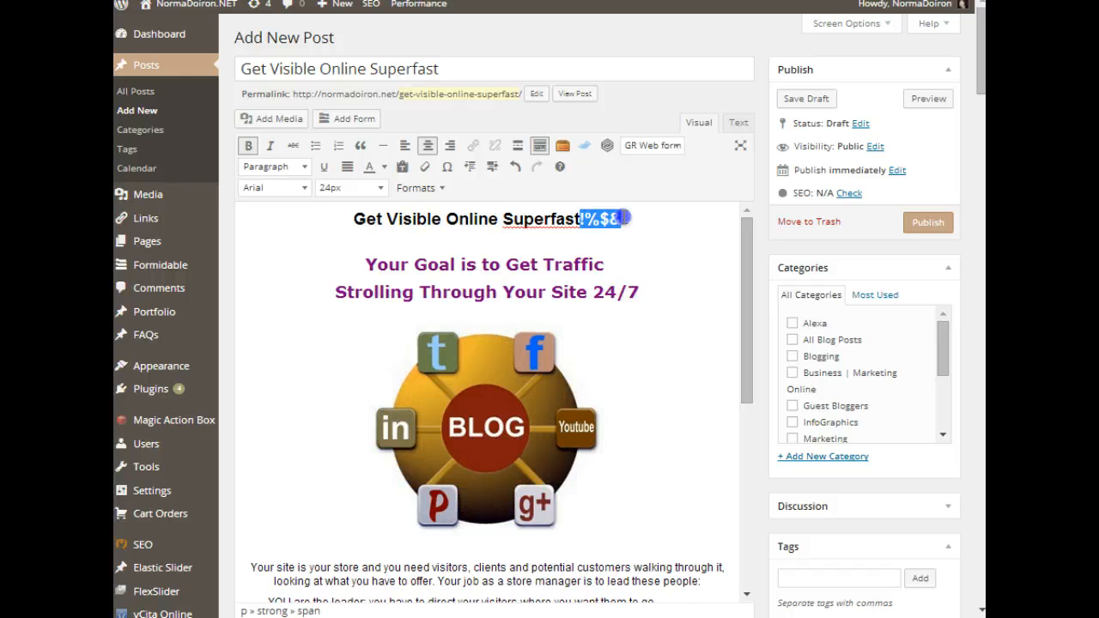
key(BackSpace)
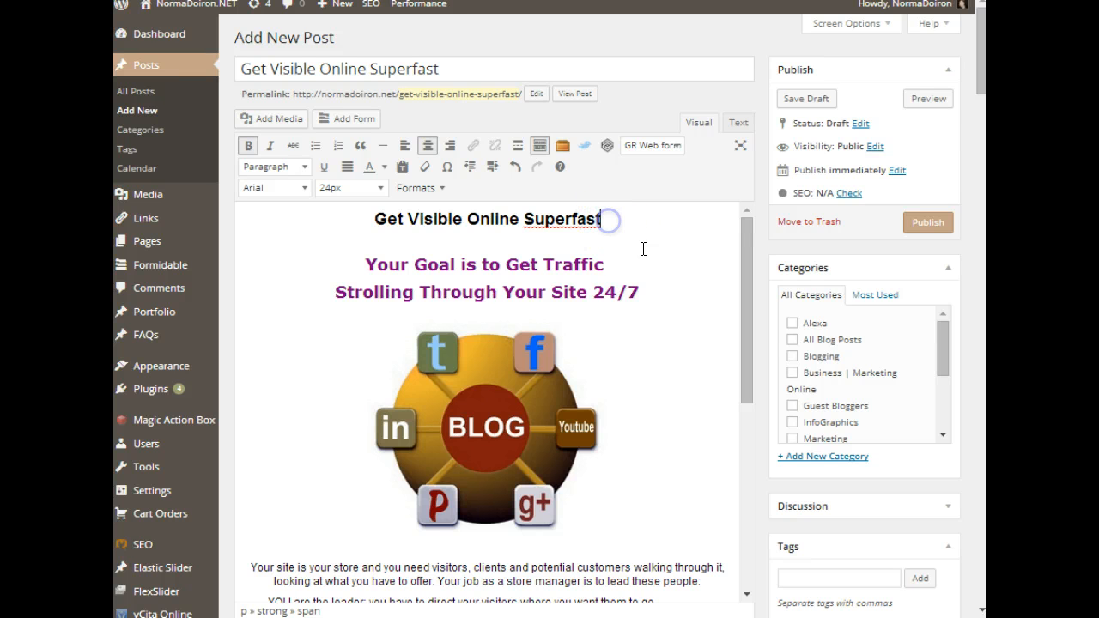
drag(632, 222, 365, 218)
right_click(401, 219)
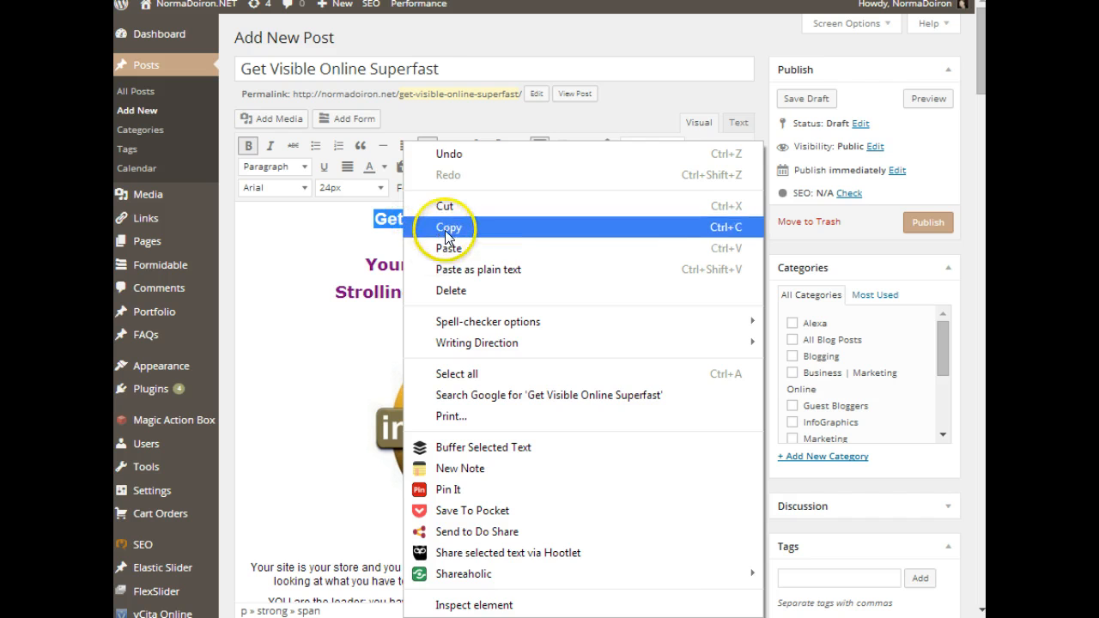
click(441, 221)
Step: Paste the copied phrase "Get Visible Online Superfast" as the focus keyword in the WordPress SEO by Yoast section
scroll(760, 284, down, 2)
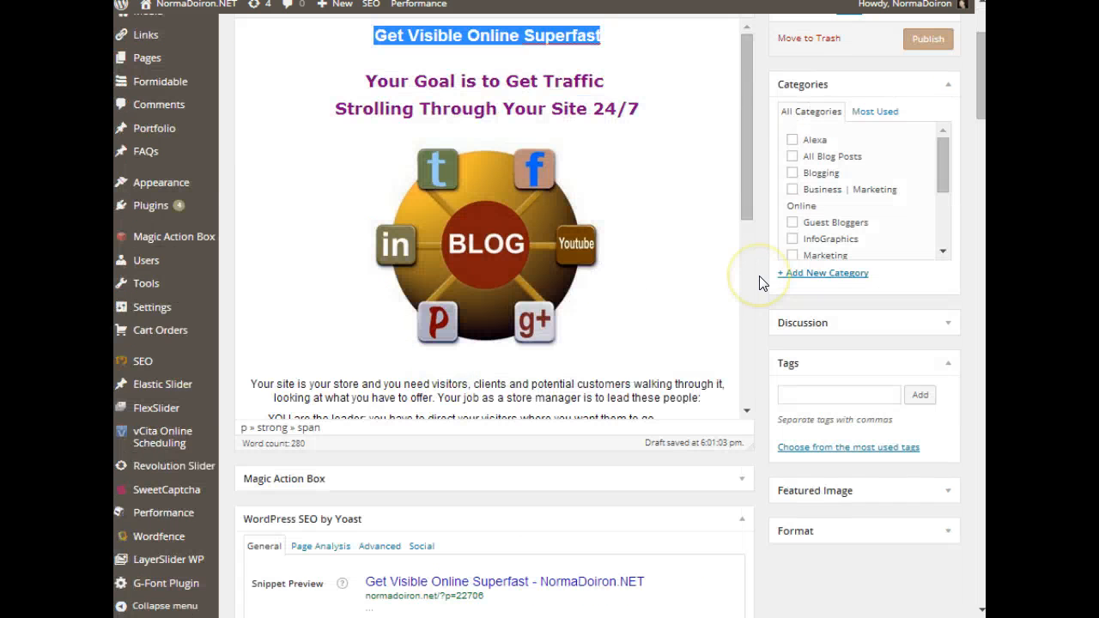
scroll(760, 283, down, 5)
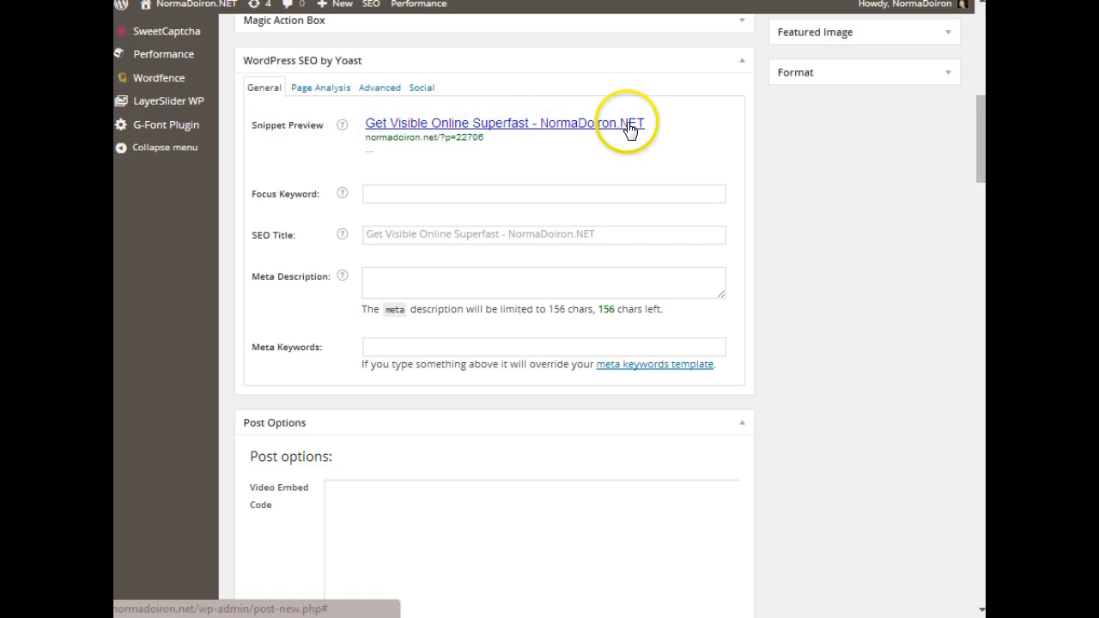
scroll(467, 378, up, 1)
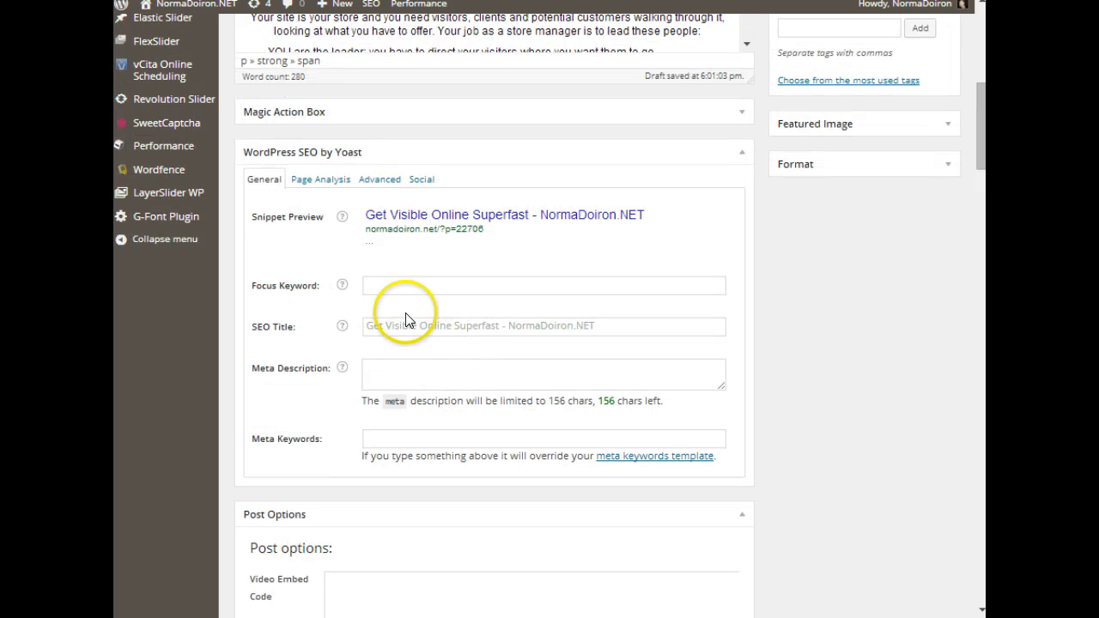
click(394, 285)
right_click(395, 285)
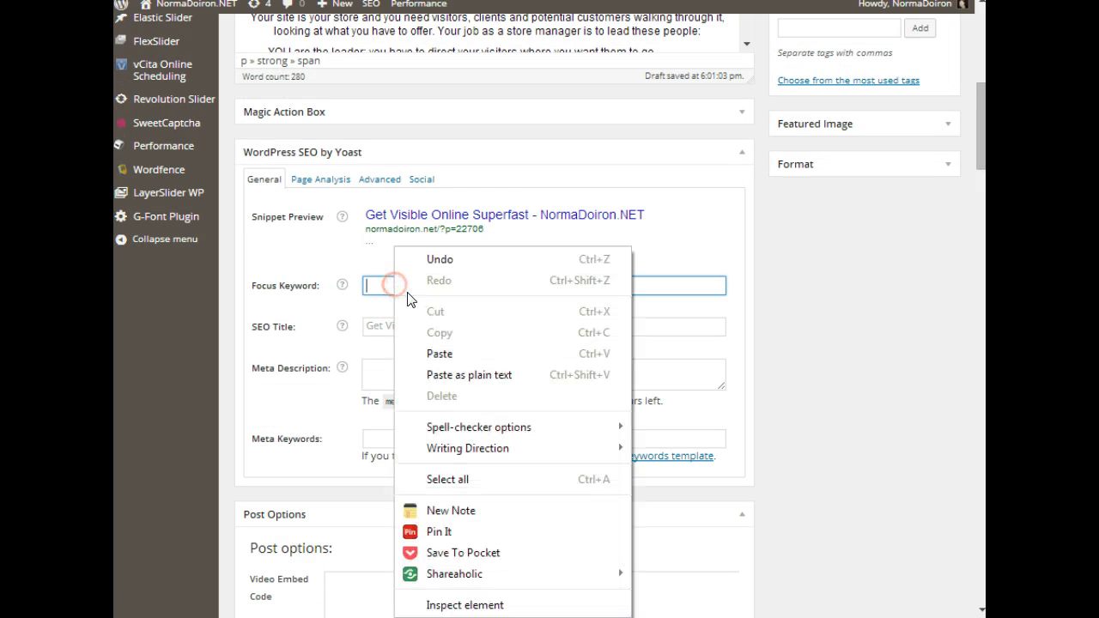
click(438, 351)
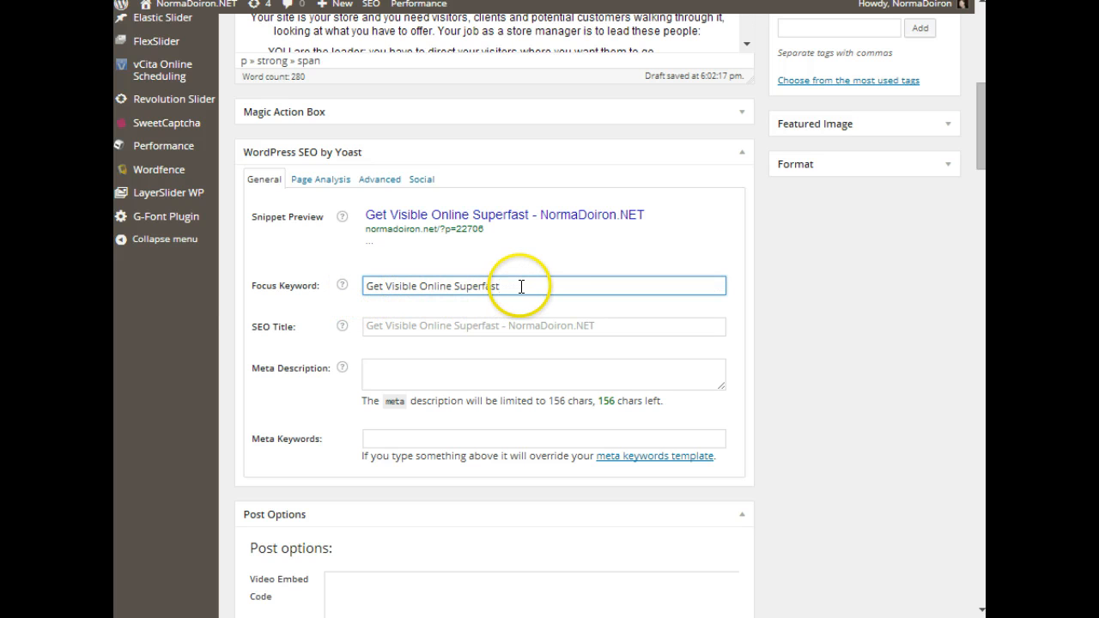
Step: Shorten the focus keyword to "Visible Online Superfast" by removing its first word
click(383, 286)
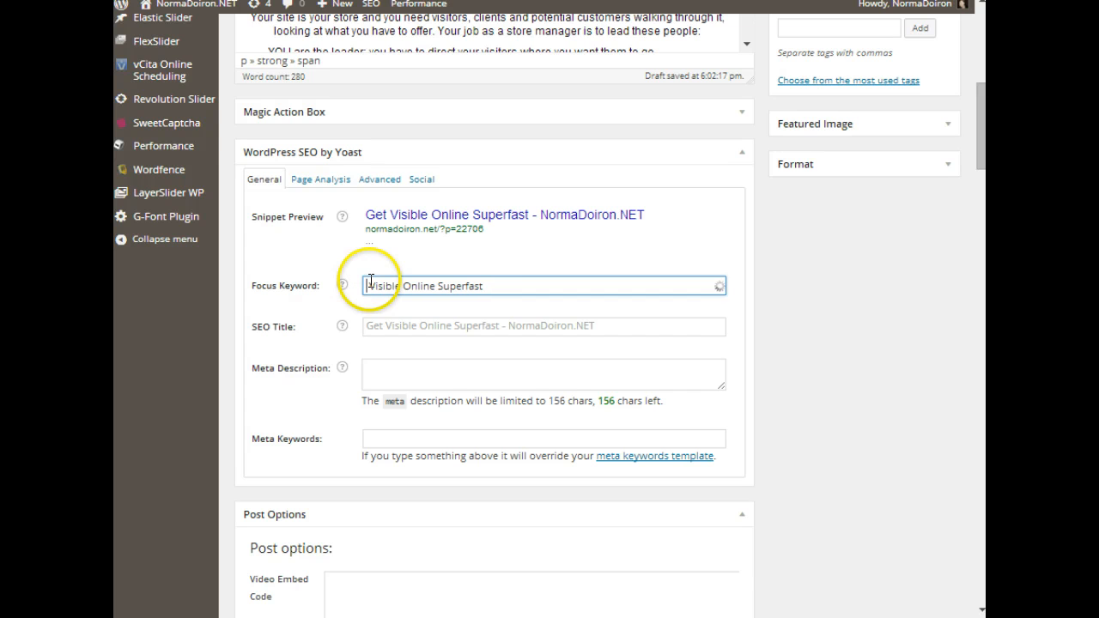
click(369, 282)
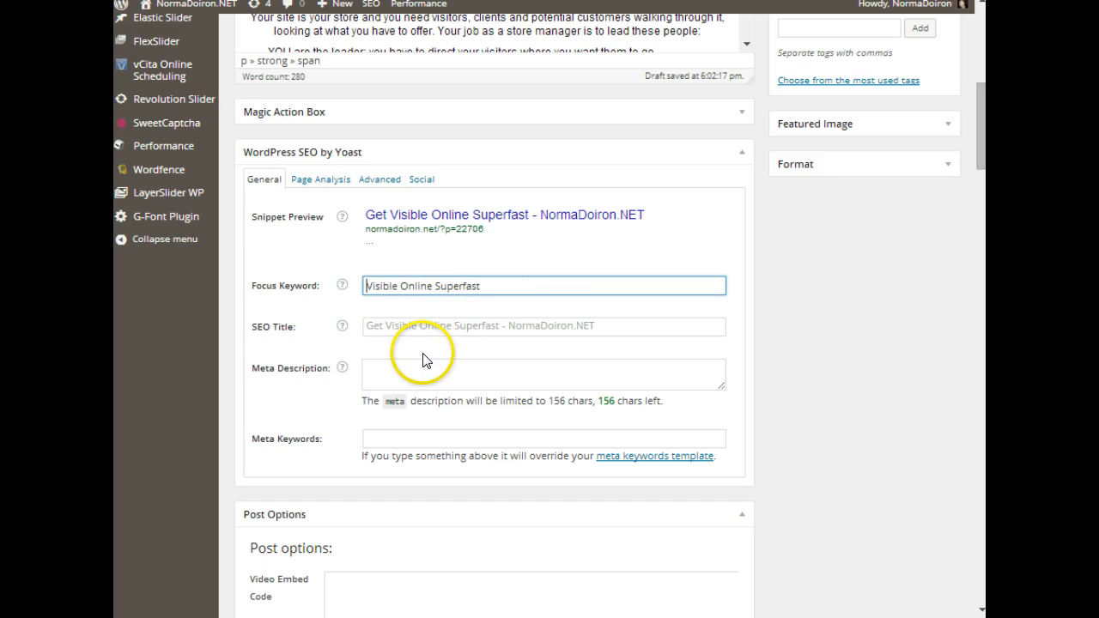
scroll(422, 361, down, 1)
click(379, 279)
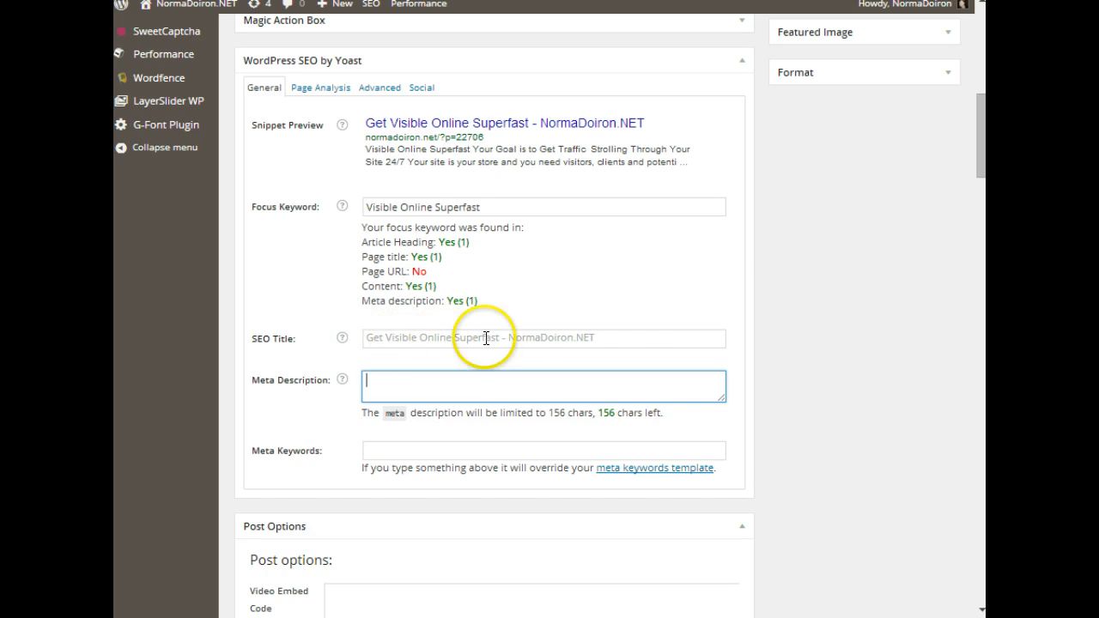
Step: Review the SEO title field and compare it with the post's title and permalink
click(615, 338)
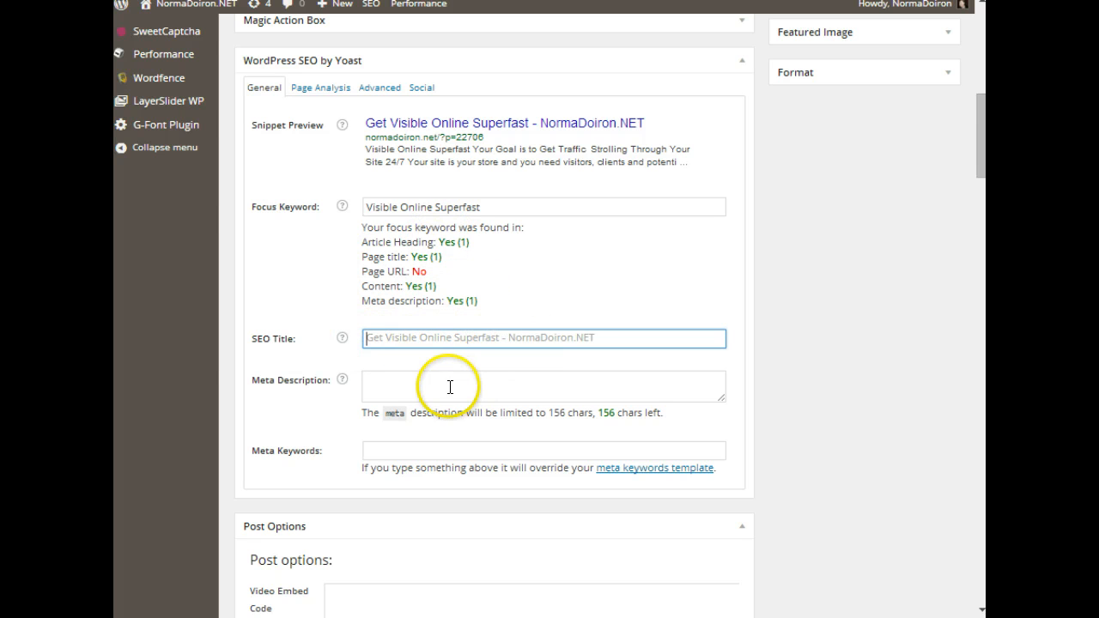
scroll(449, 387, down, 1)
scroll(439, 387, up, 1)
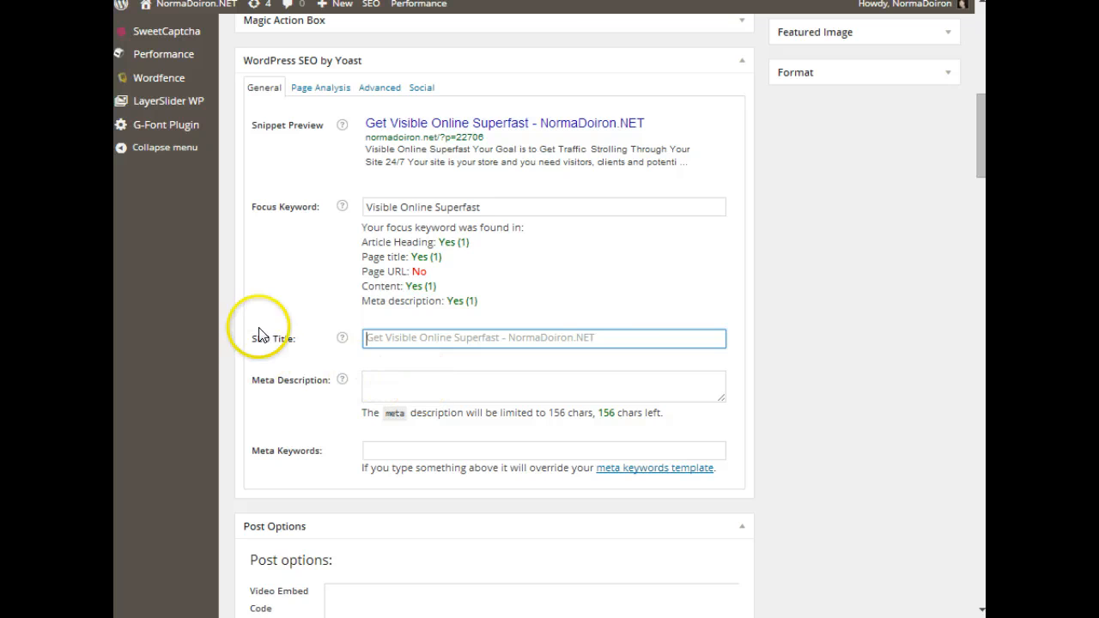
scroll(380, 146, up, 7)
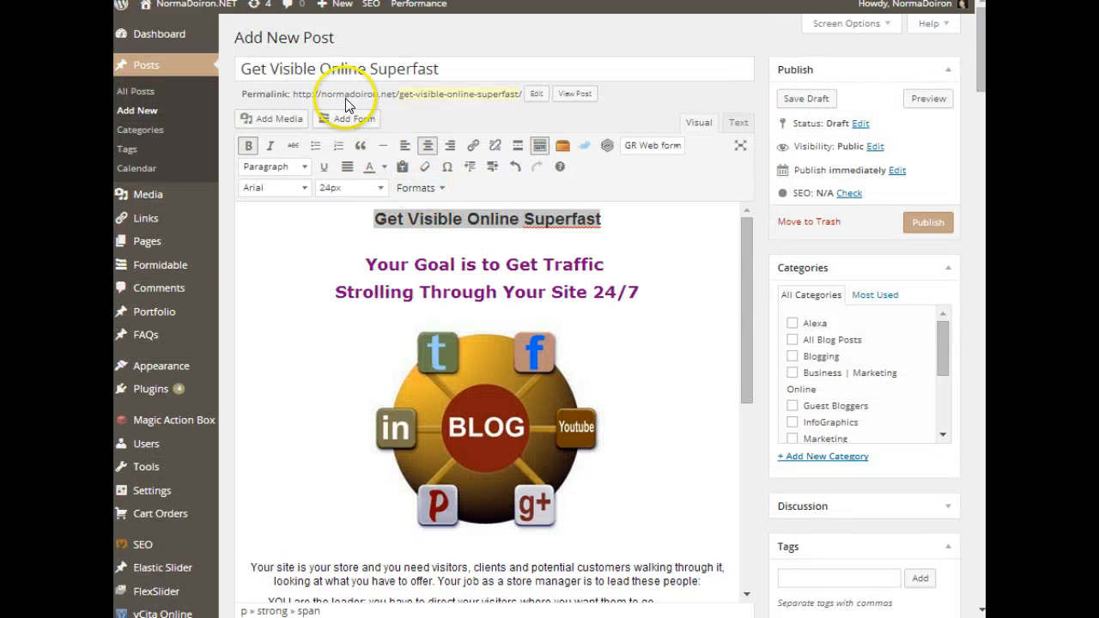
scroll(761, 360, down, 7)
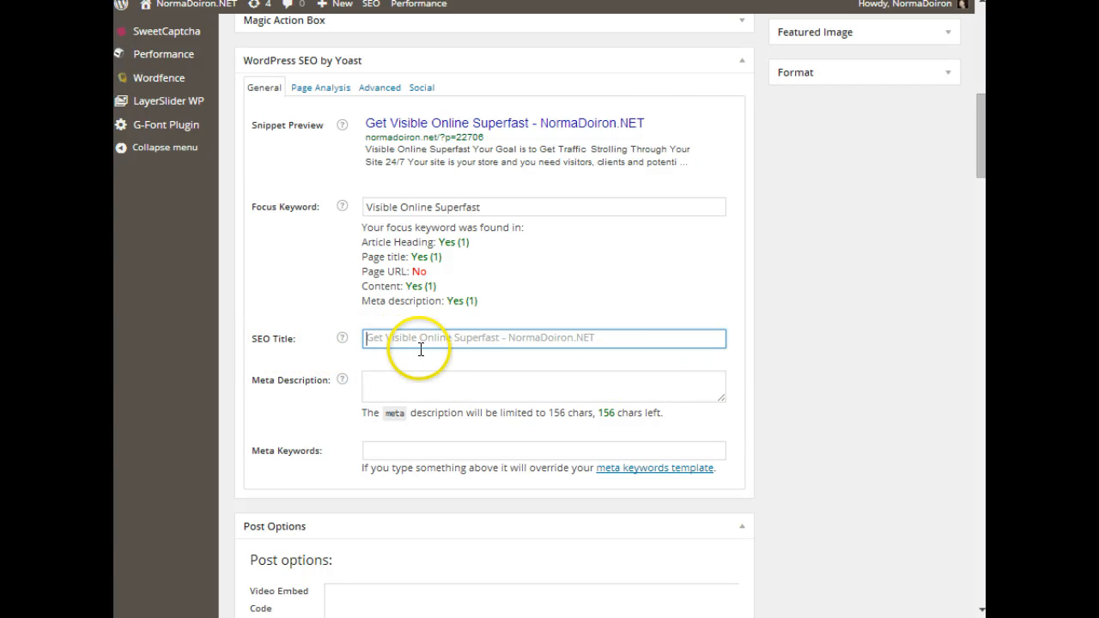
scroll(405, 348, down, 1)
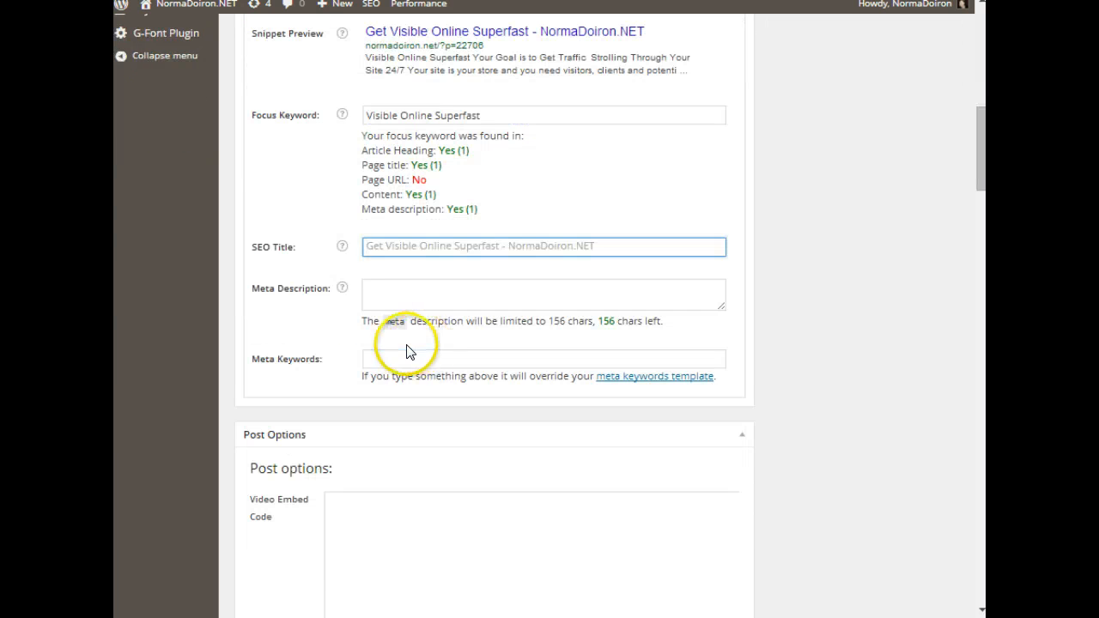
Step: Paste the copied phrase "Get Visible Online Superfast" into the meta description and follow it with a comma
click(375, 290)
right_click(377, 290)
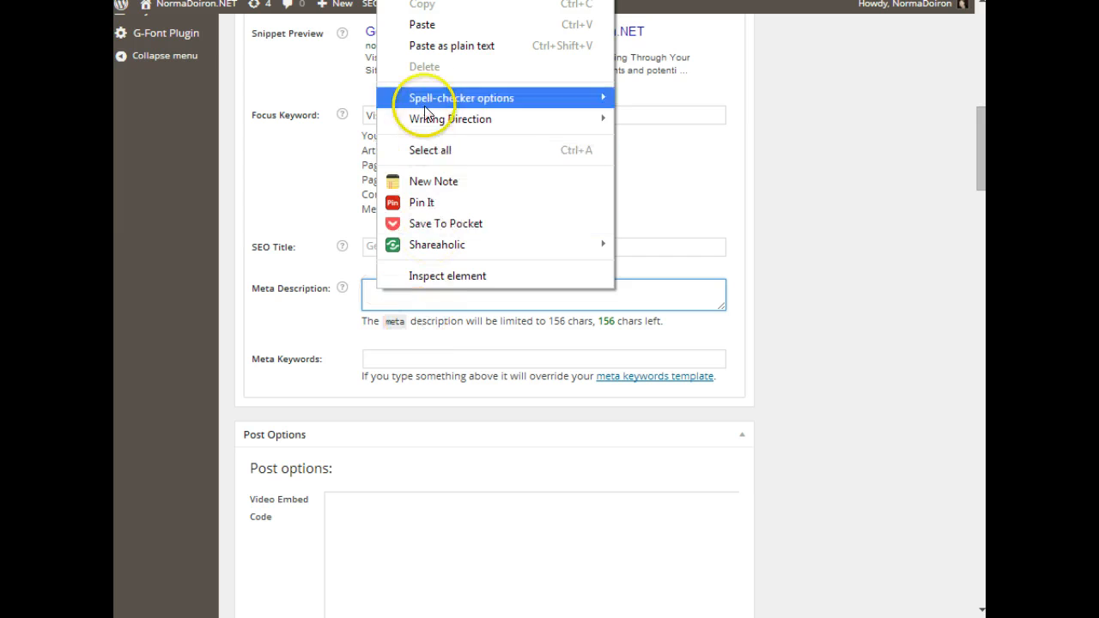
click(423, 26)
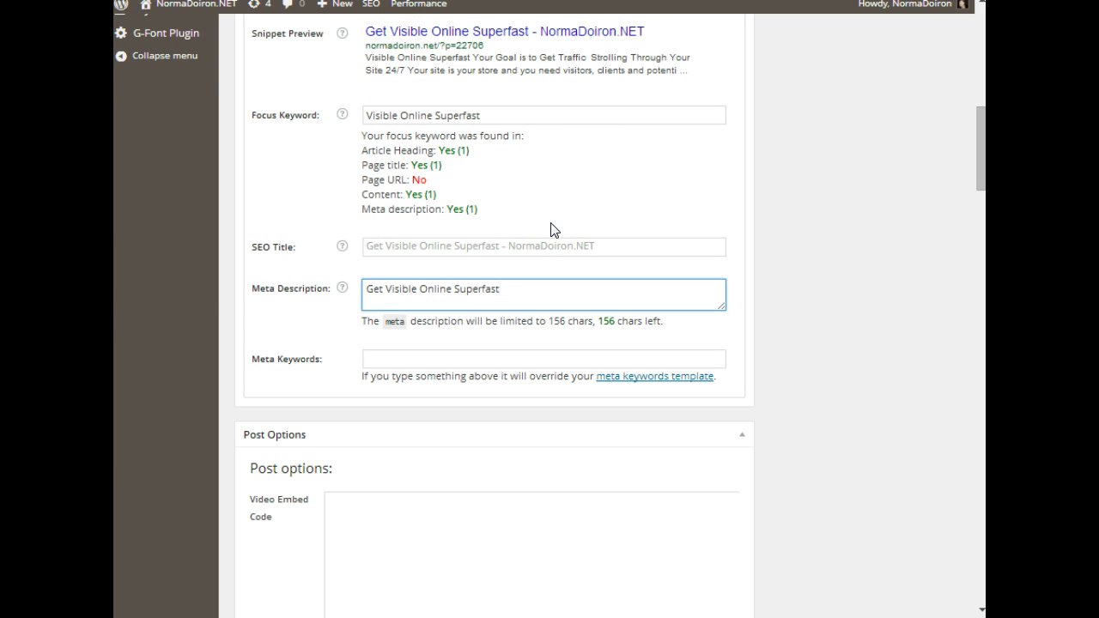
text(,)
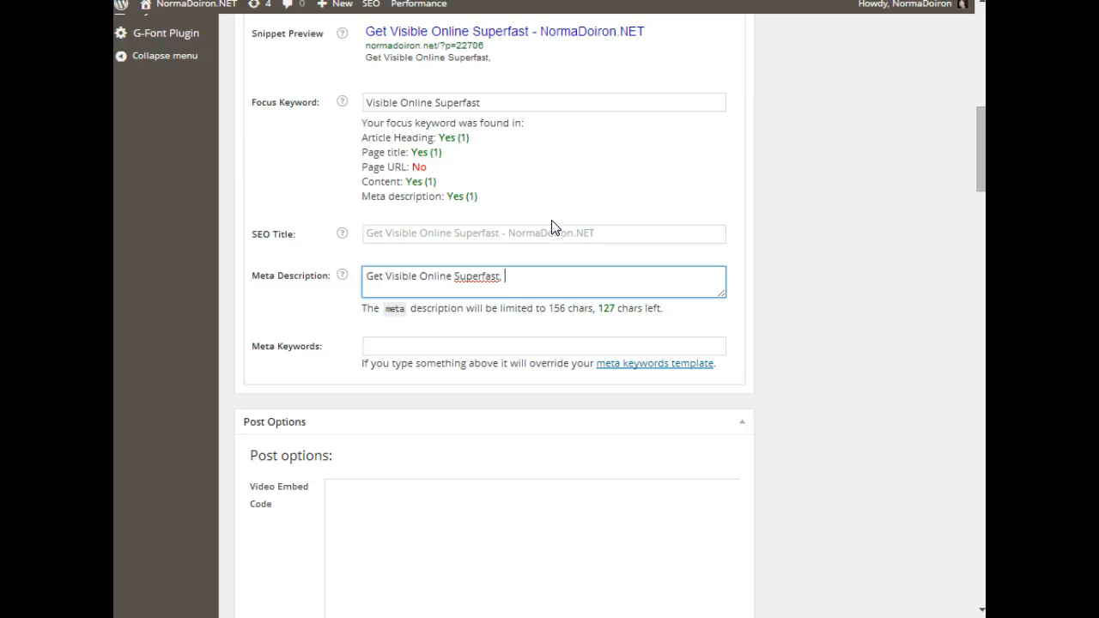
Step: Append the phrase "How to Get Visible Superfast Online," to the meta description
click(512, 284)
text(o)
key(BackSpace)
text(Get V)
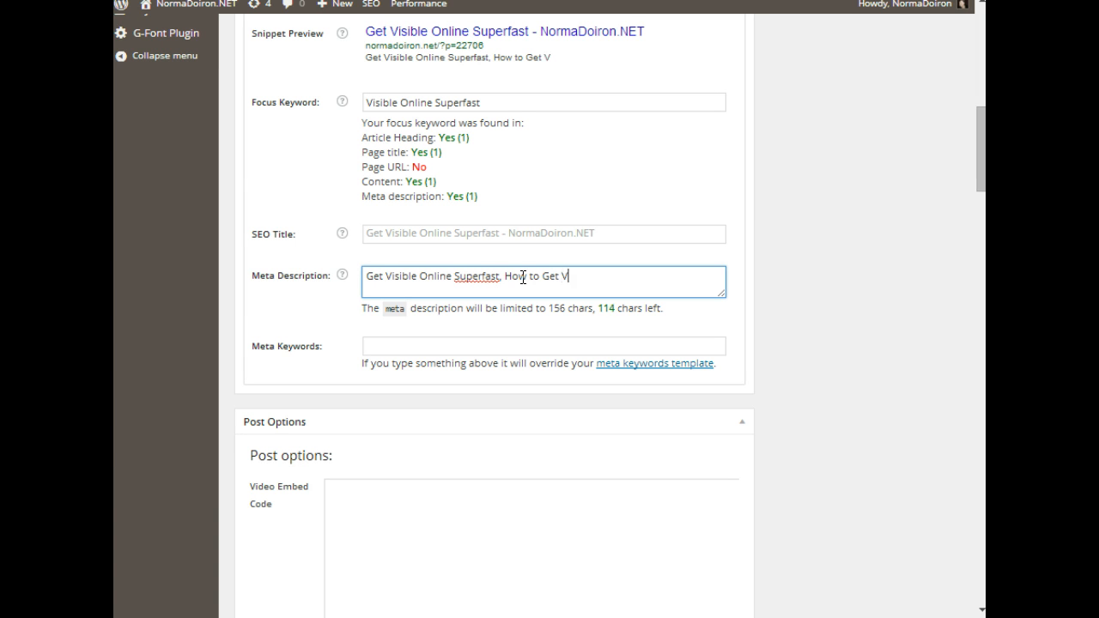
text(isibl)
text(e Su[e)
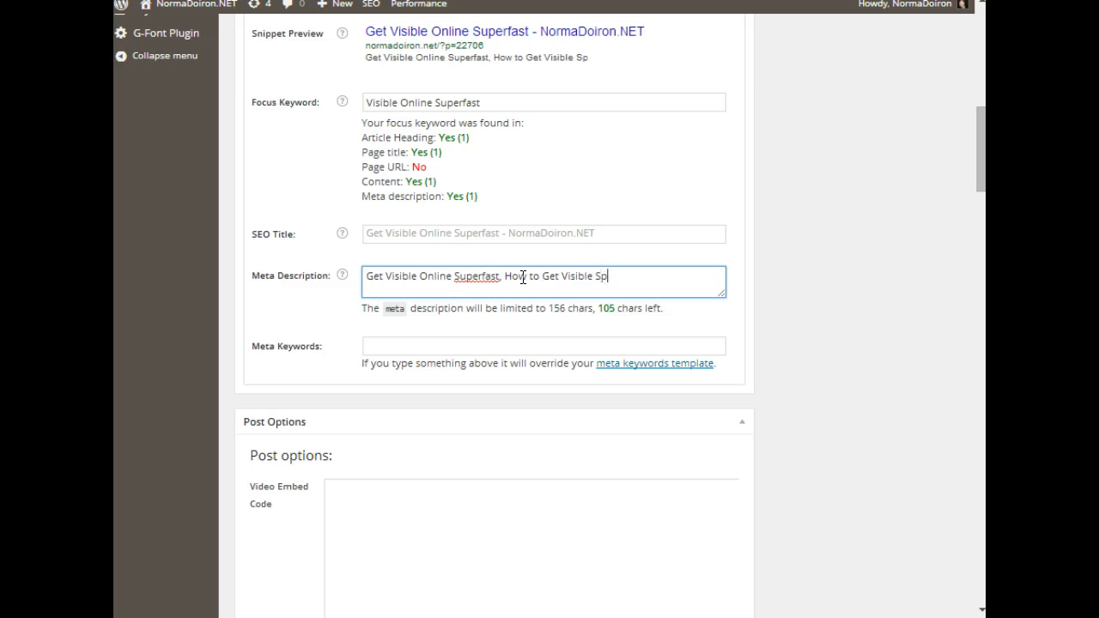
text(erfast Online,)
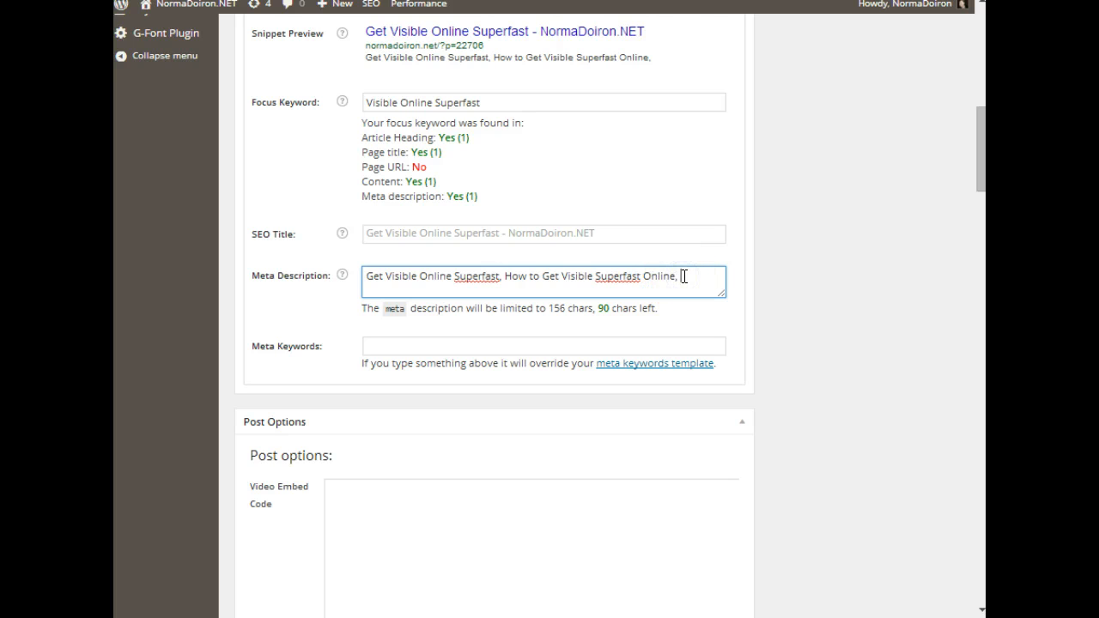
Step: Append a third phrase, "Increase Vibility Superfast,", to the meta description
click(607, 307)
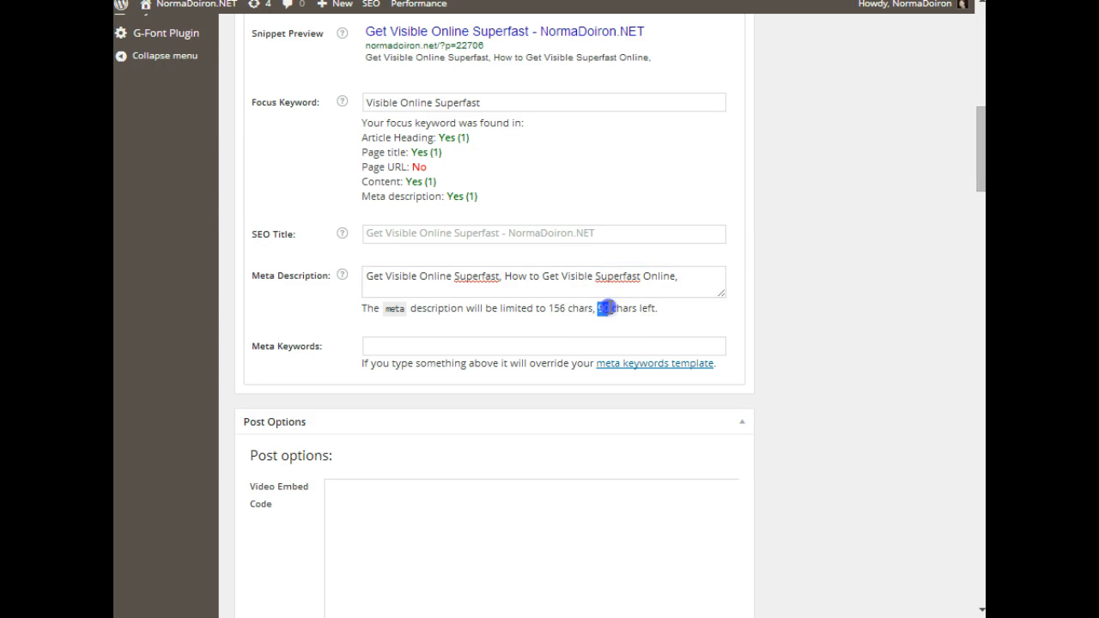
click(687, 277)
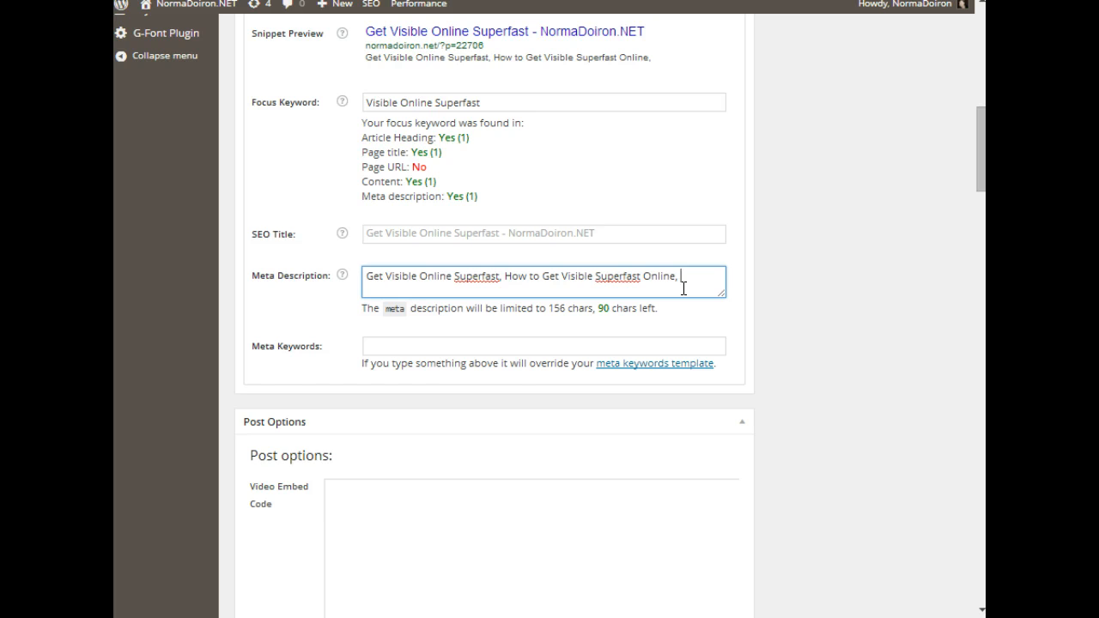
scroll(684, 289, up, 1)
text(I)
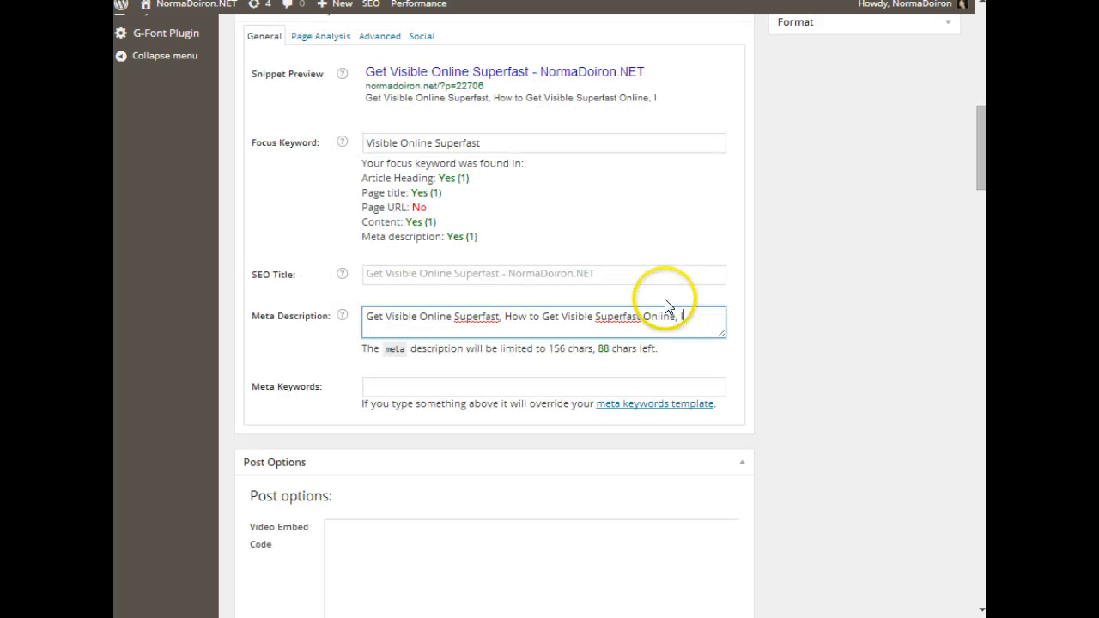
text(ncrease)
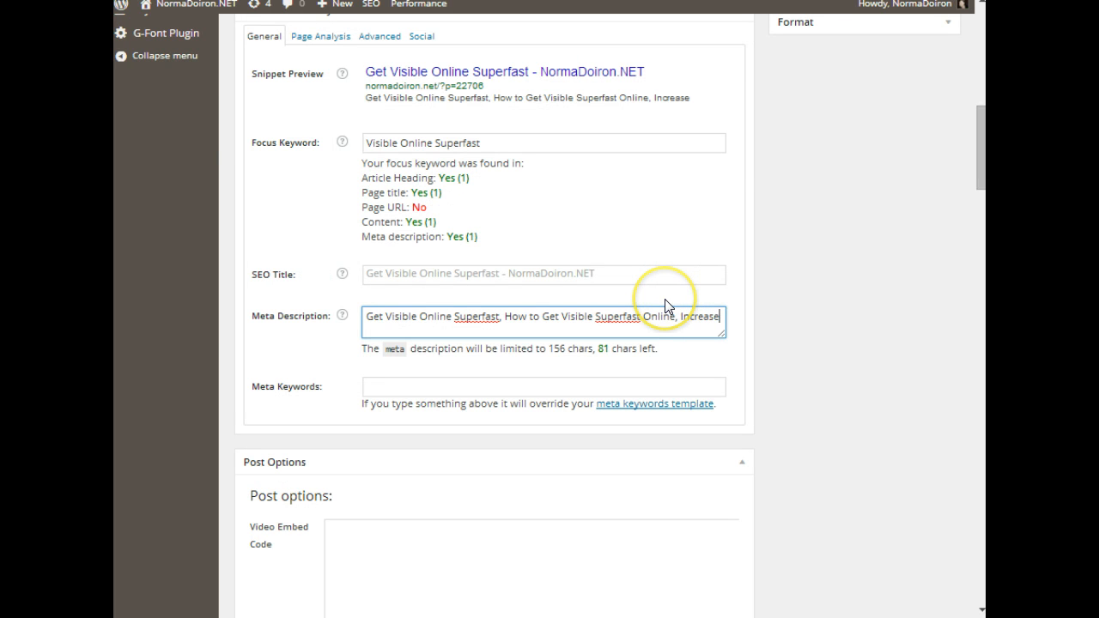
text( Vibility)
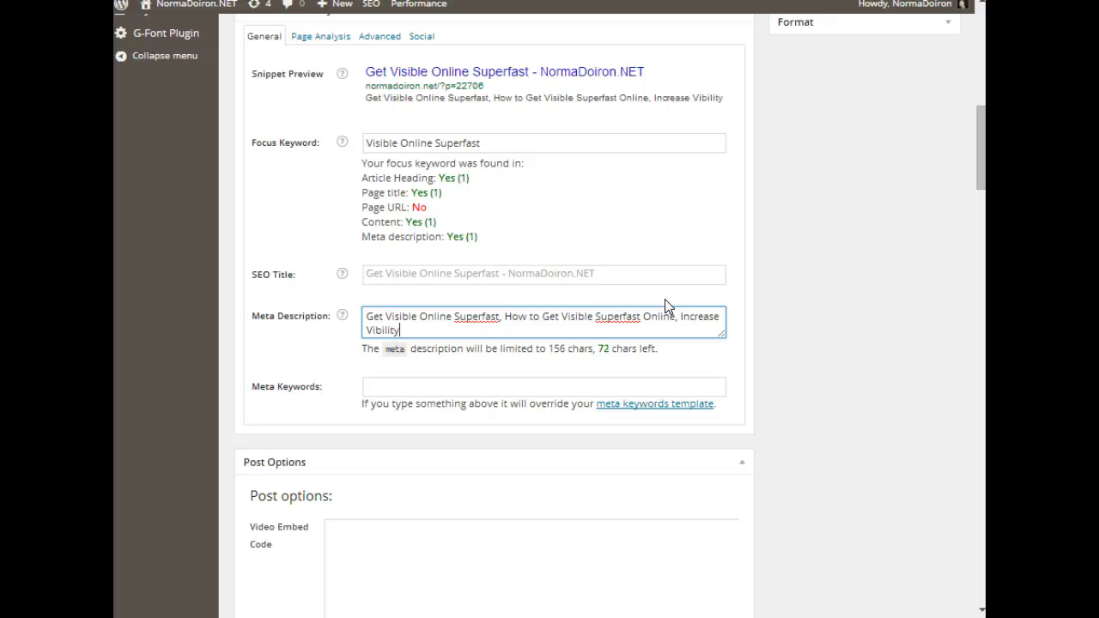
text( Superfas)
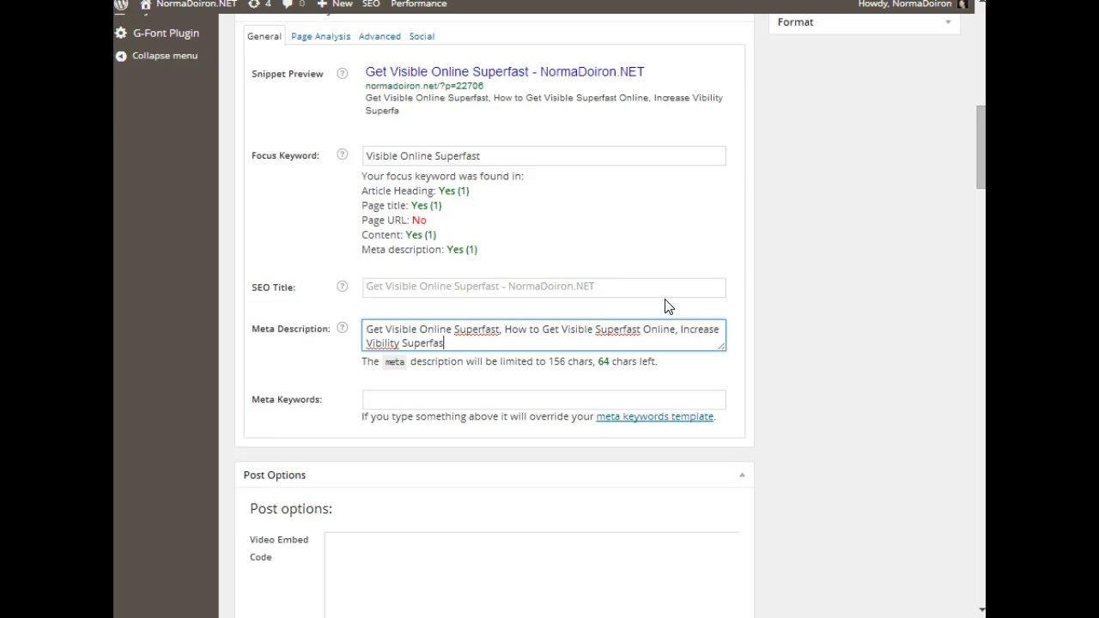
text(t,)
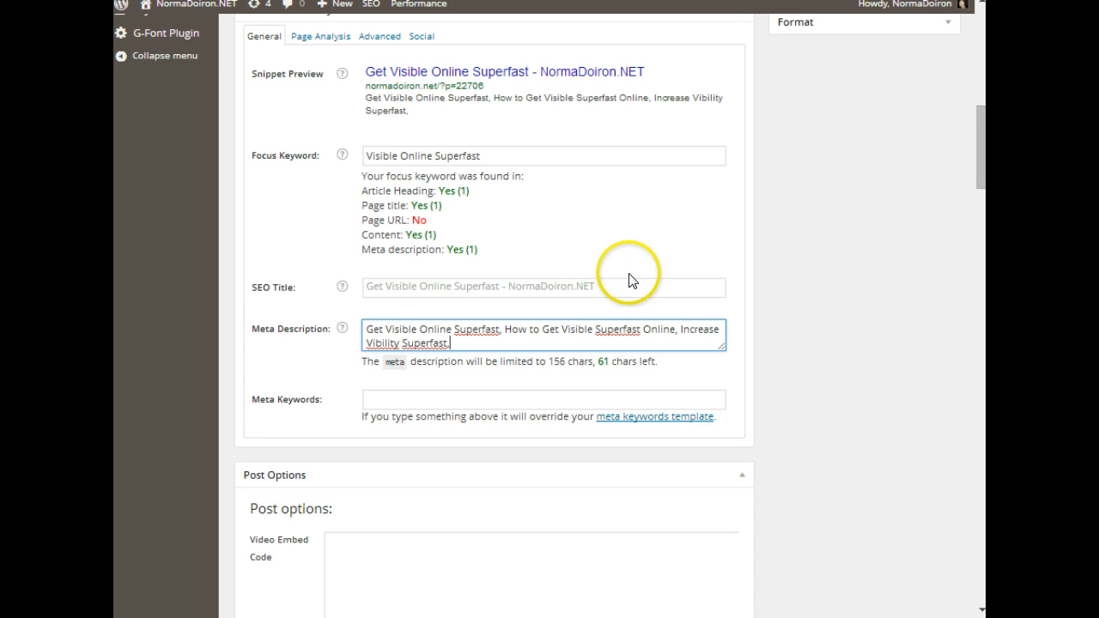
Step: Correct the misspelled word in the meta description's third phrase to "Visibility"
click(374, 342)
text(s)
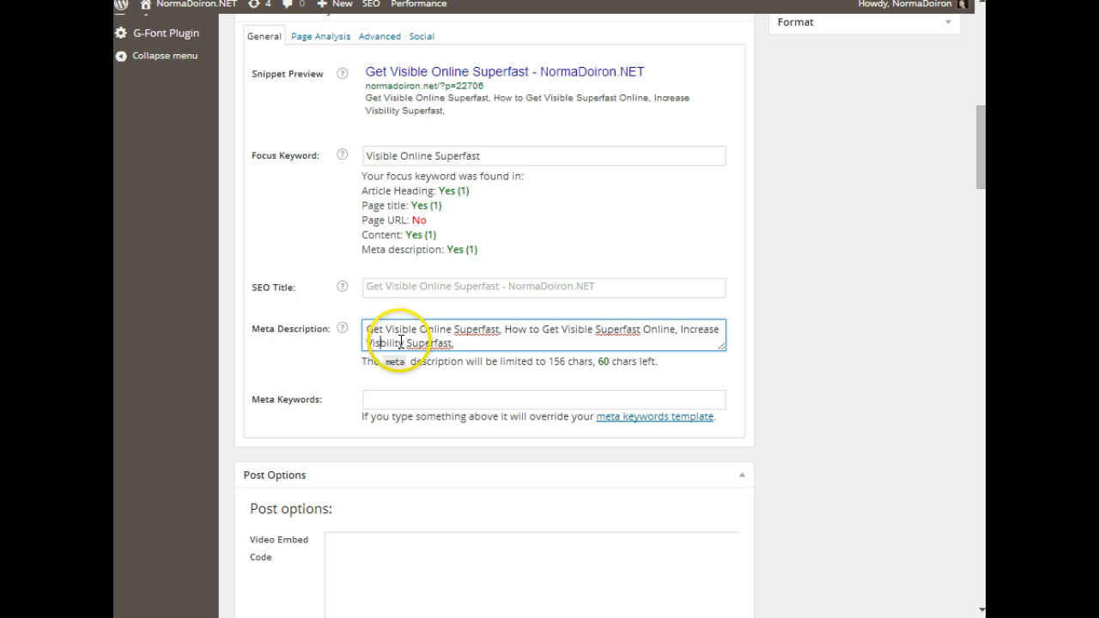
text(i)
click(465, 346)
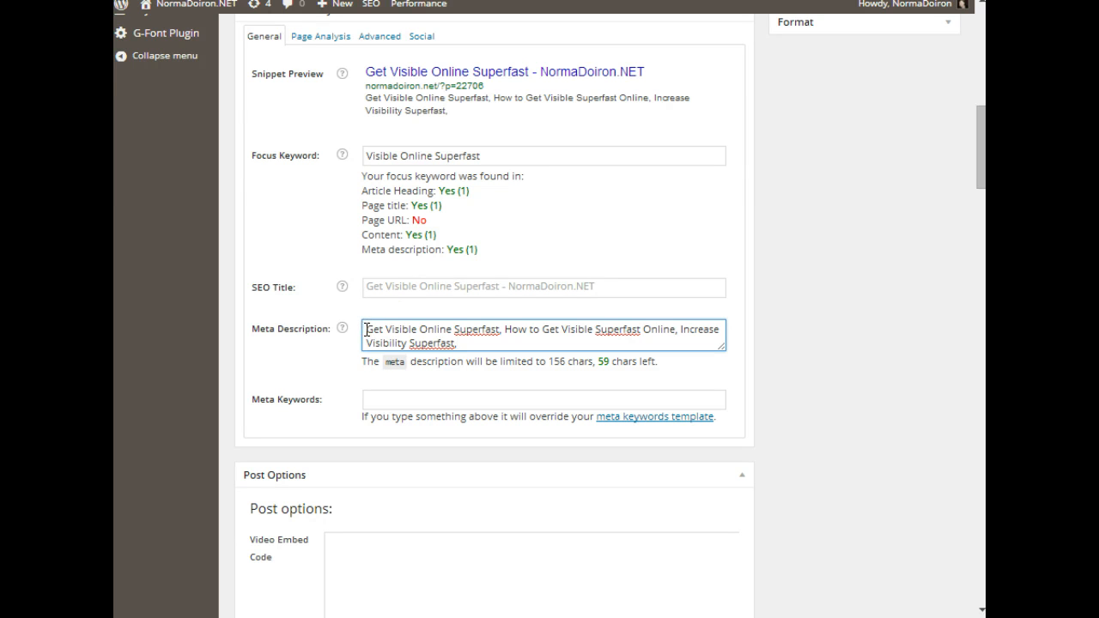
click(505, 331)
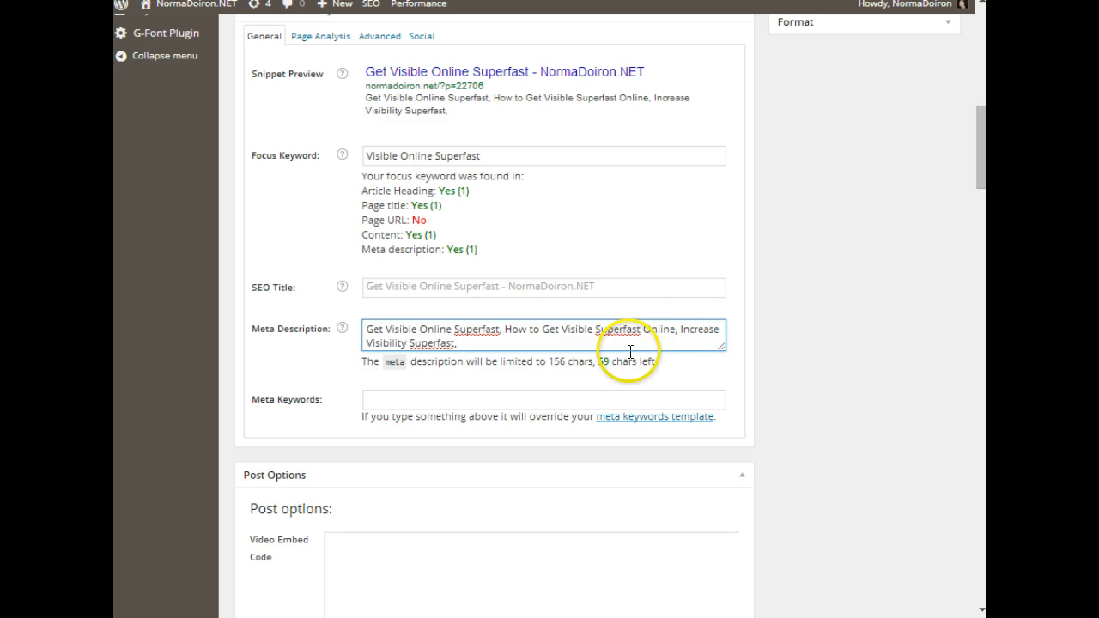
Step: Paste the copied phrase "Get Visible Online Superfast" into the meta keywords and follow it with a comma
click(471, 344)
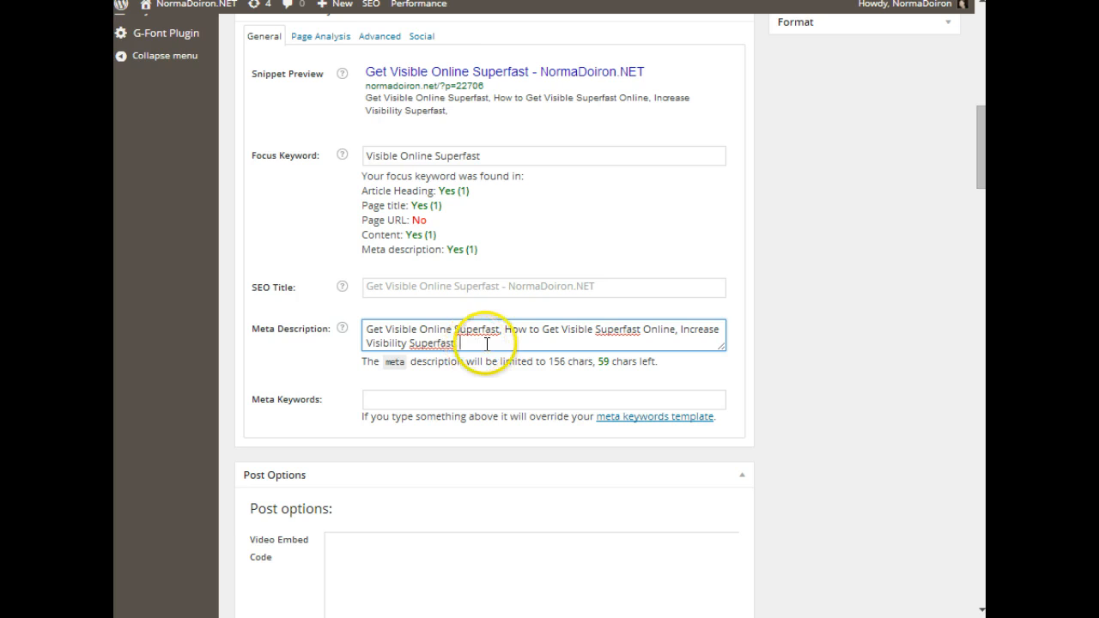
scroll(486, 344, down, 1)
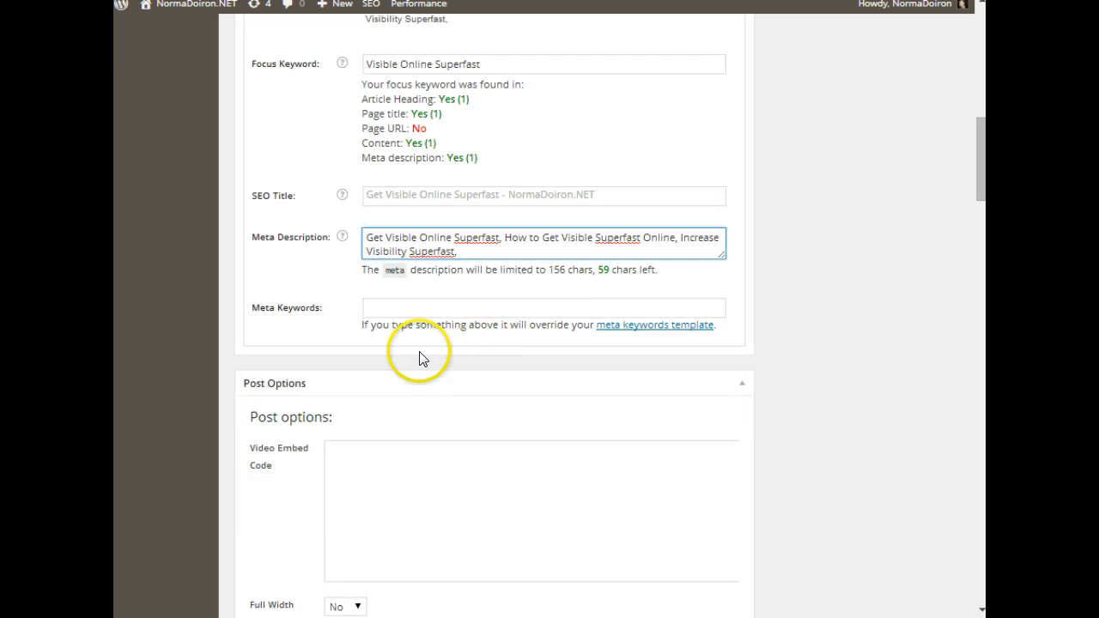
click(375, 306)
right_click(375, 306)
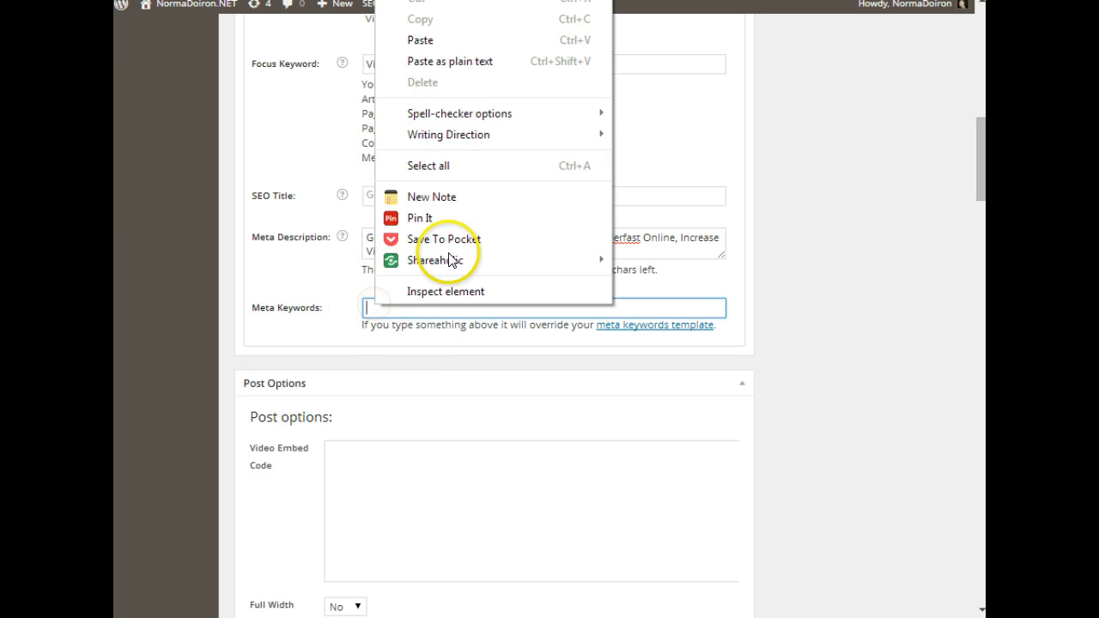
click(405, 40)
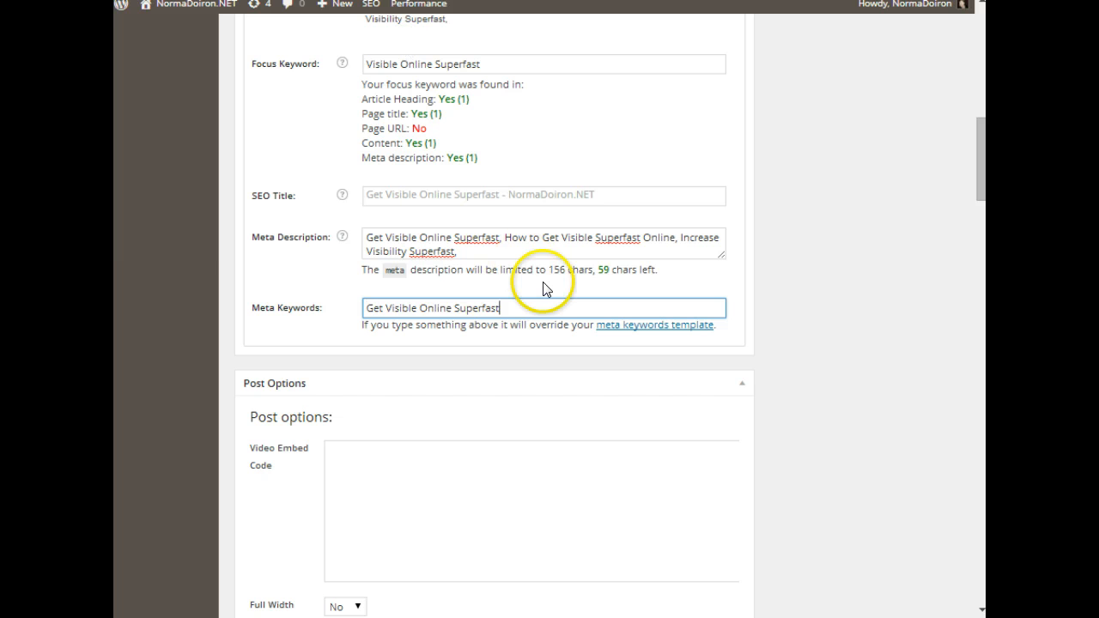
text(,)
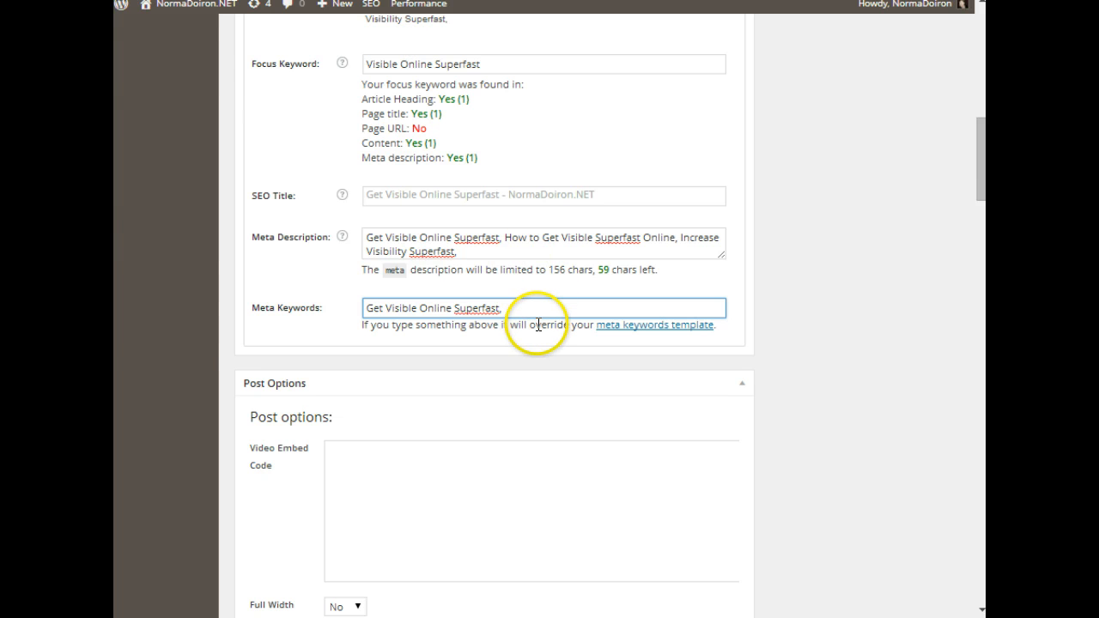
Step: Copy "How to Get Visible Superfast Online, Increase Visibility Superfast," from the meta description and append it to the meta keywords
scroll(523, 318, up, 1)
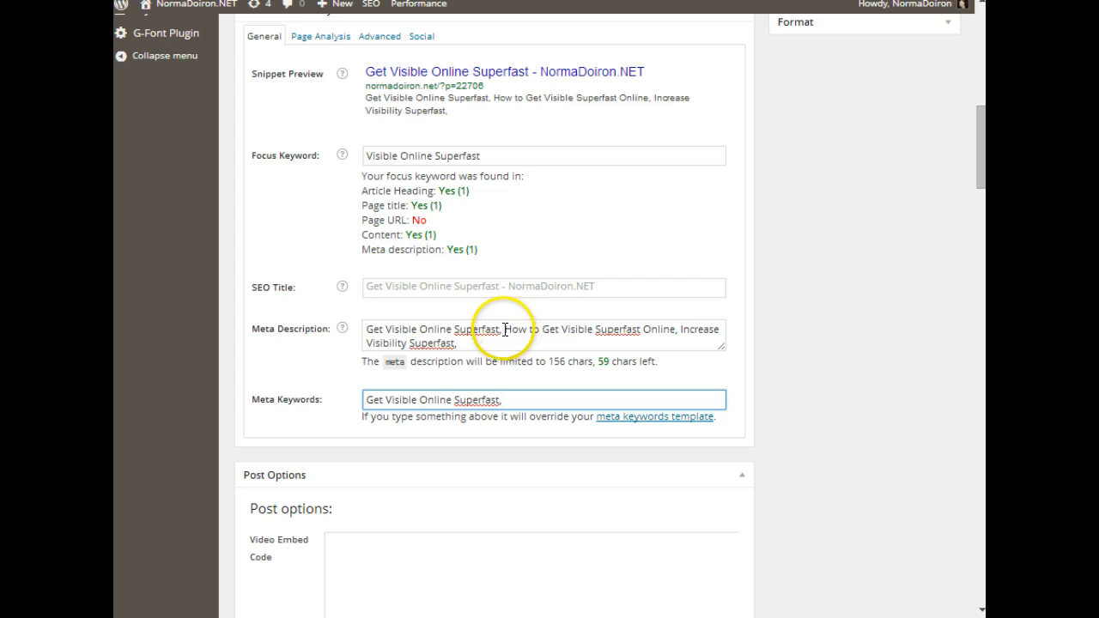
drag(505, 329, 504, 343)
right_click(531, 336)
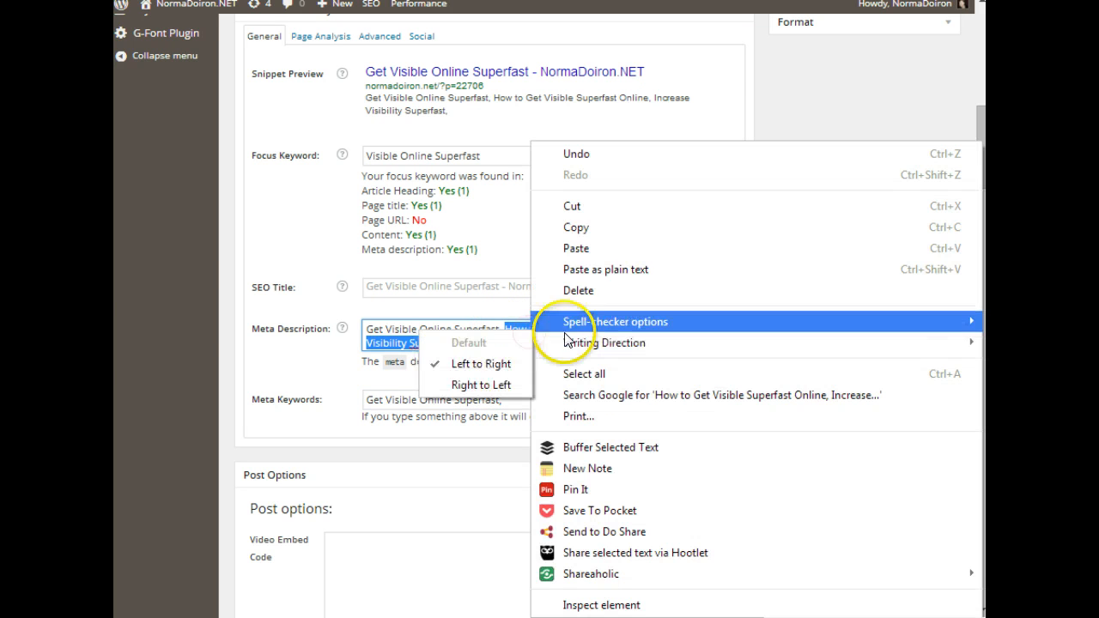
click(569, 149)
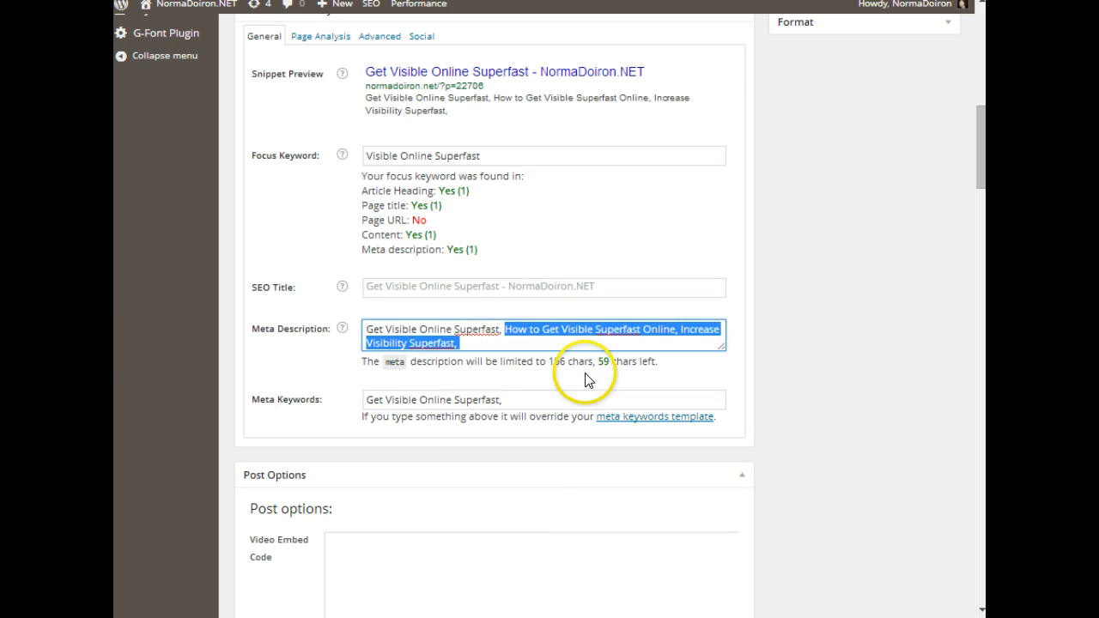
click(532, 398)
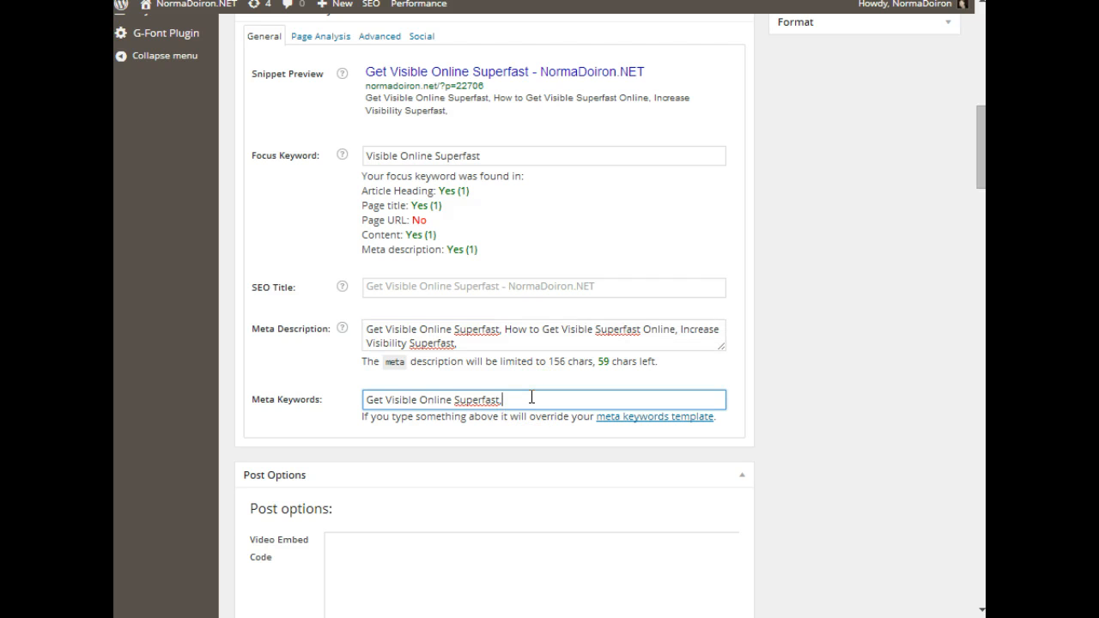
right_click(532, 398)
click(571, 132)
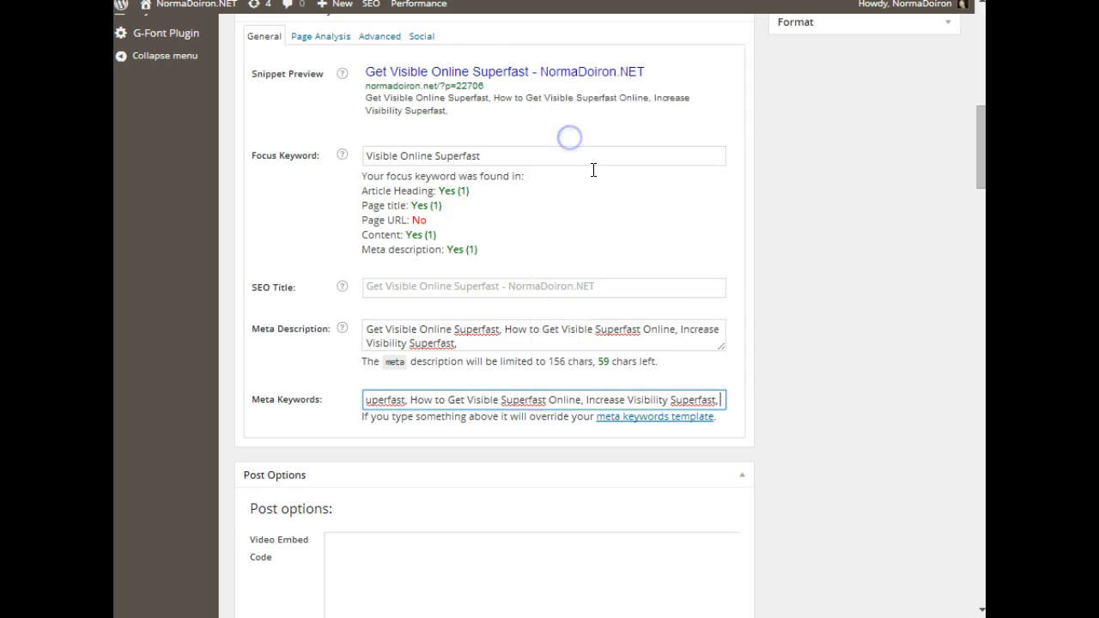
click(794, 400)
Step: Paste the copied phrases into the post's tags and add "How to Get Visible Superfast Online" and "Increase Visibility Superfast"
scroll(798, 396, up, 2)
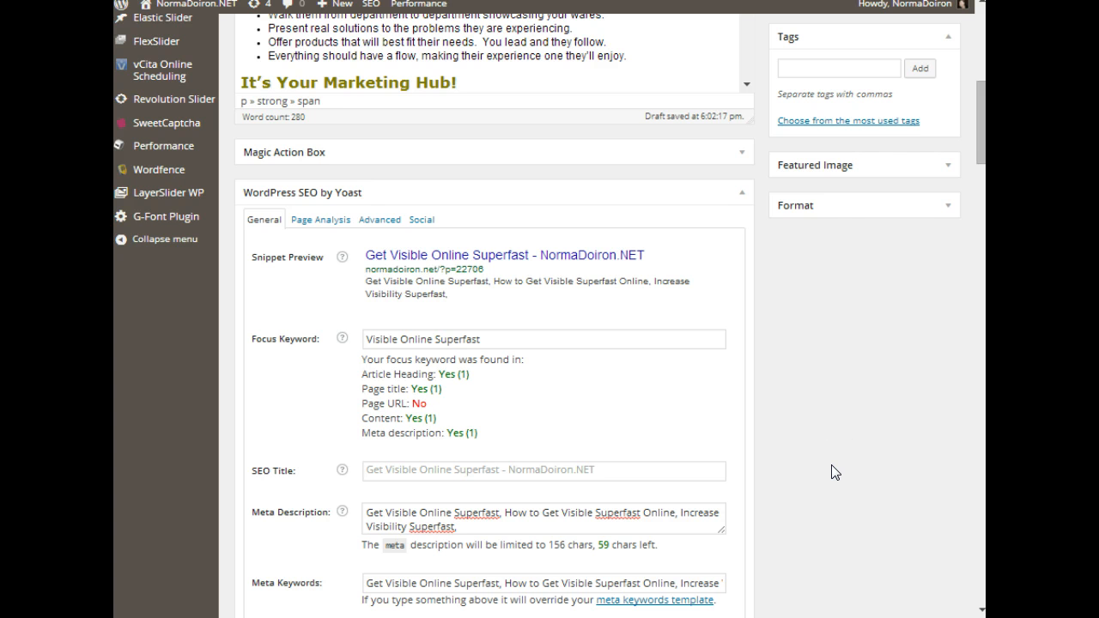
scroll(833, 472, up, 2)
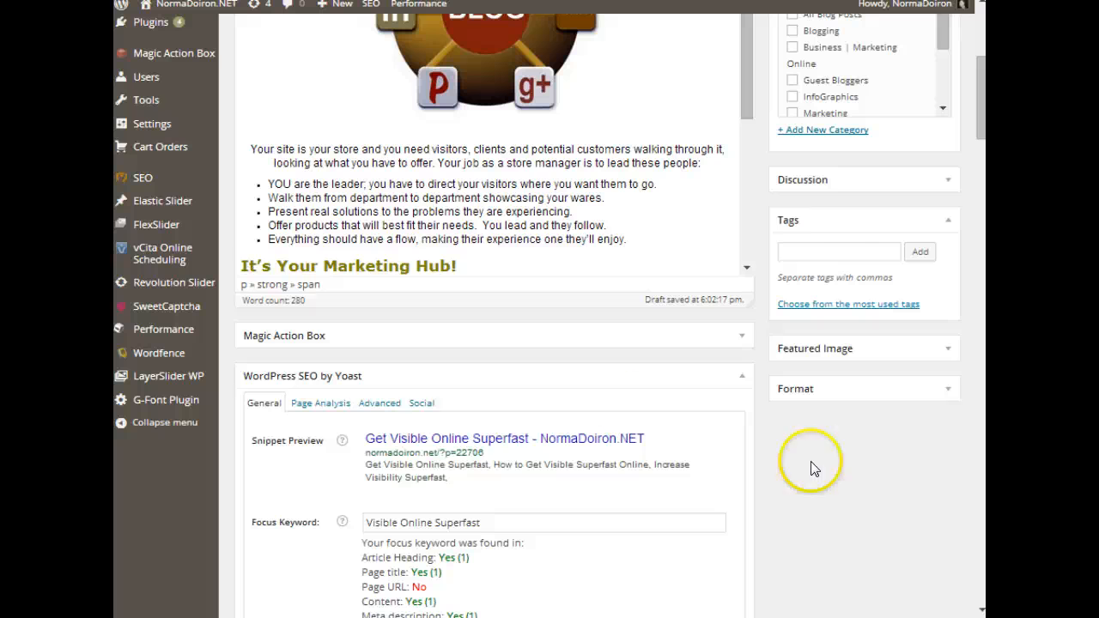
click(813, 249)
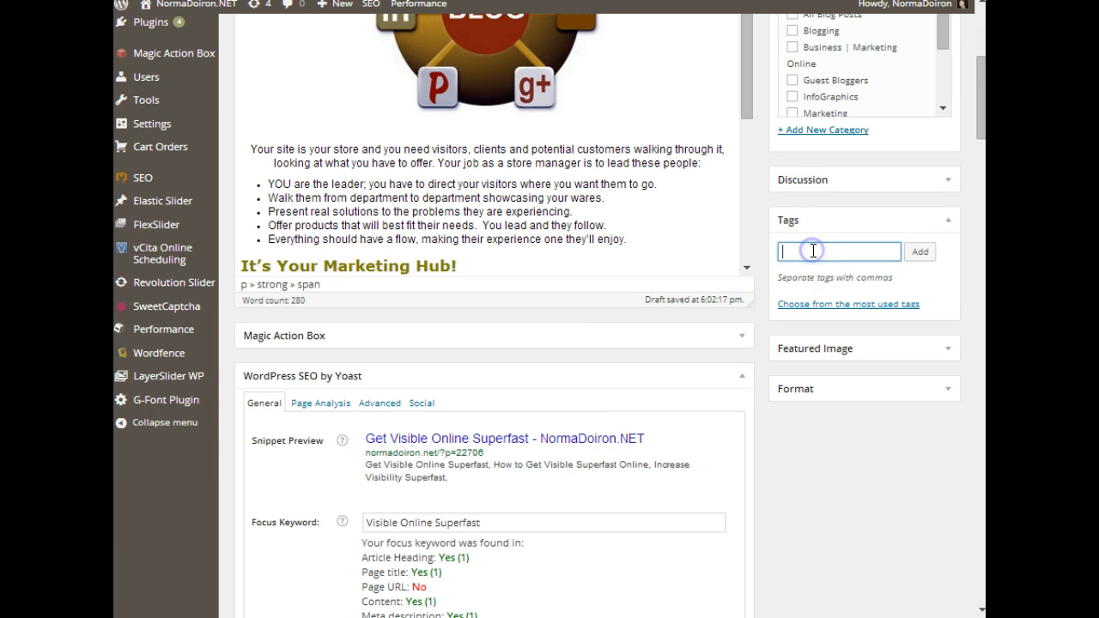
right_click(812, 250)
click(778, 343)
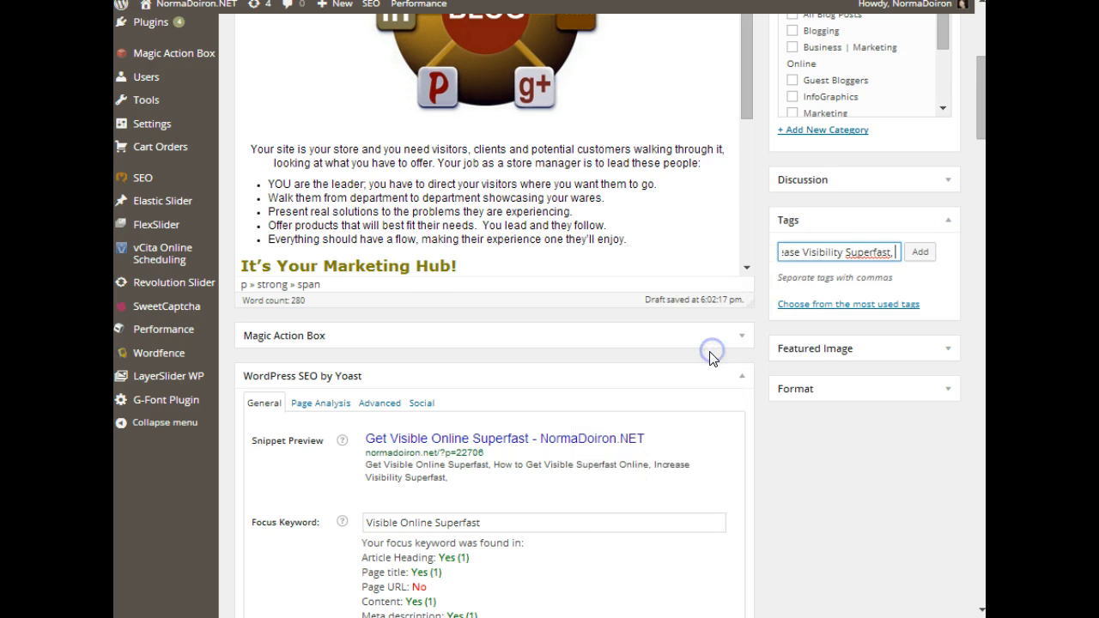
scroll(664, 482, down, 3)
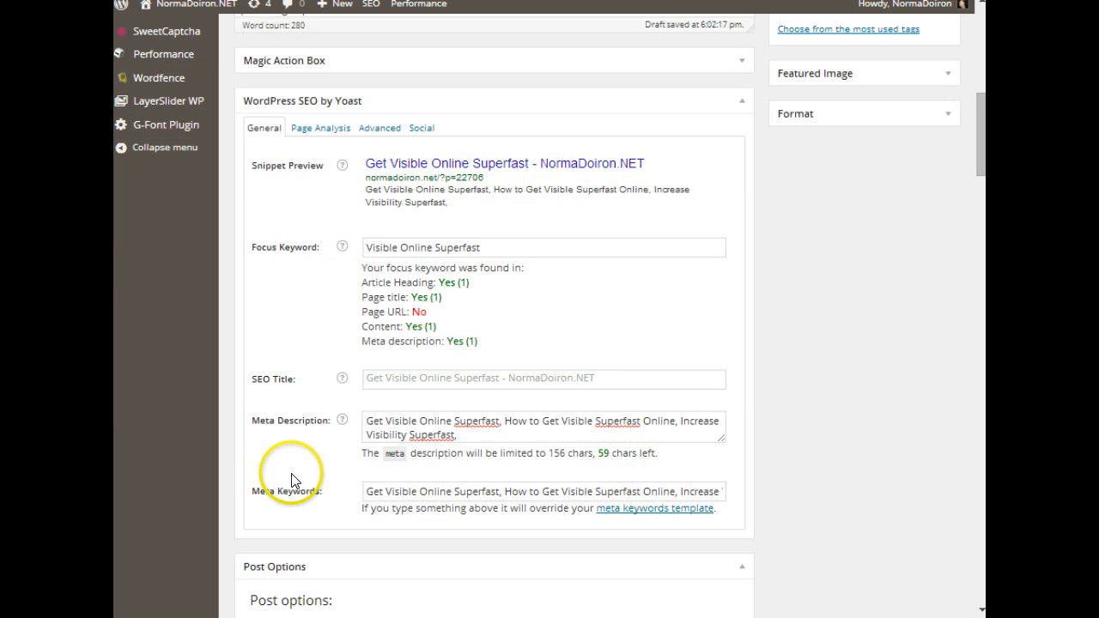
scroll(876, 426, up, 4)
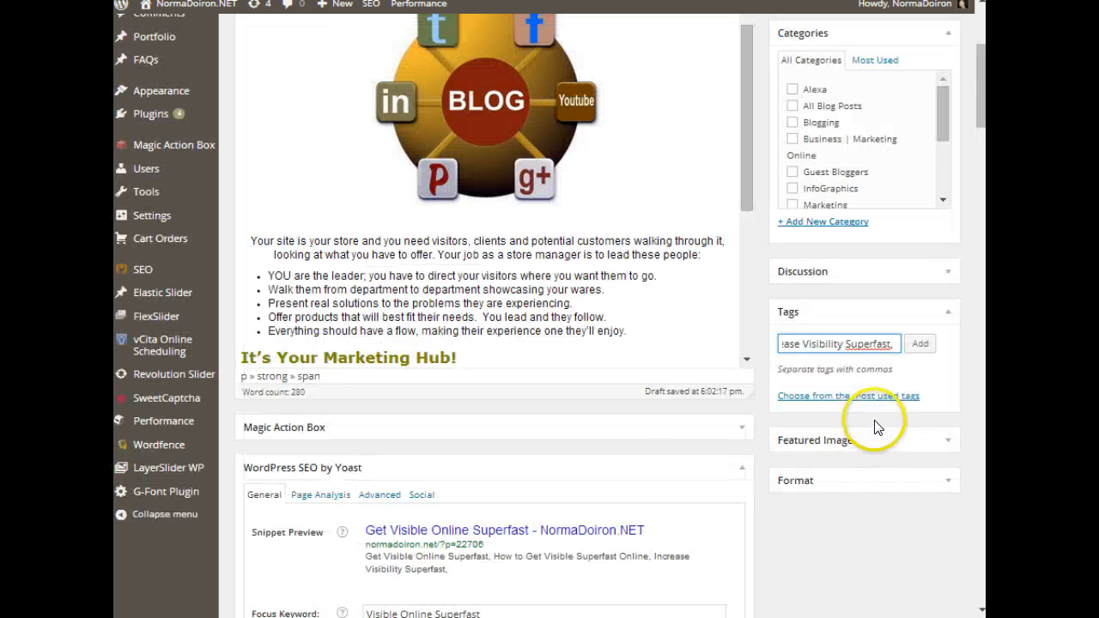
click(919, 345)
scroll(942, 352, down, 1)
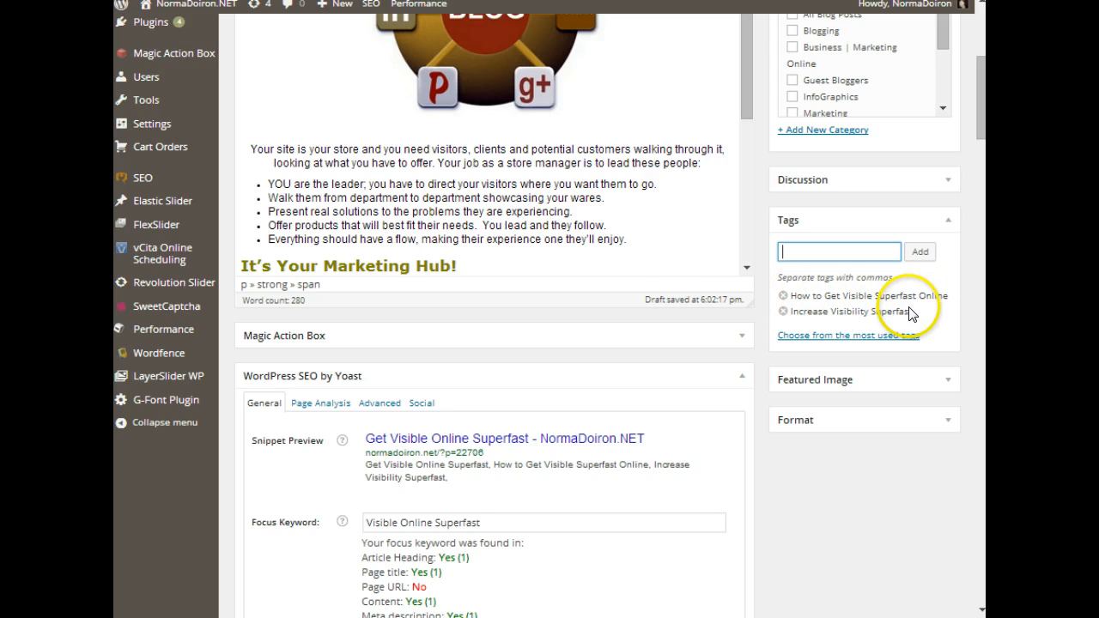
Step: Copy "Get Visible Online Superfast" from the meta description and add it as another post tag
scroll(657, 465, down, 3)
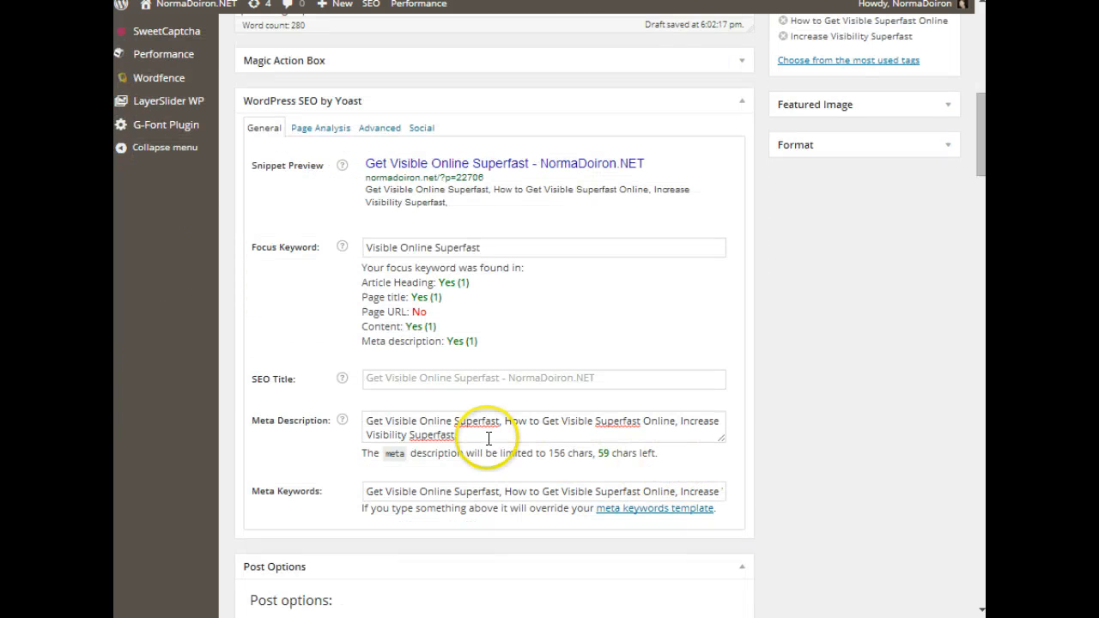
drag(500, 421, 348, 421)
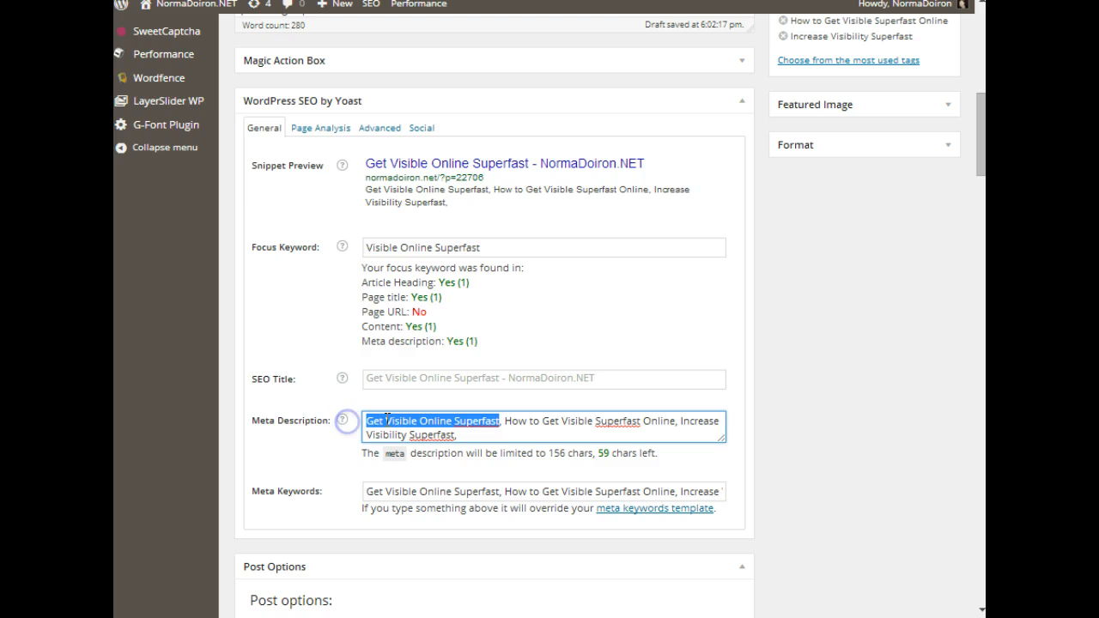
right_click(387, 419)
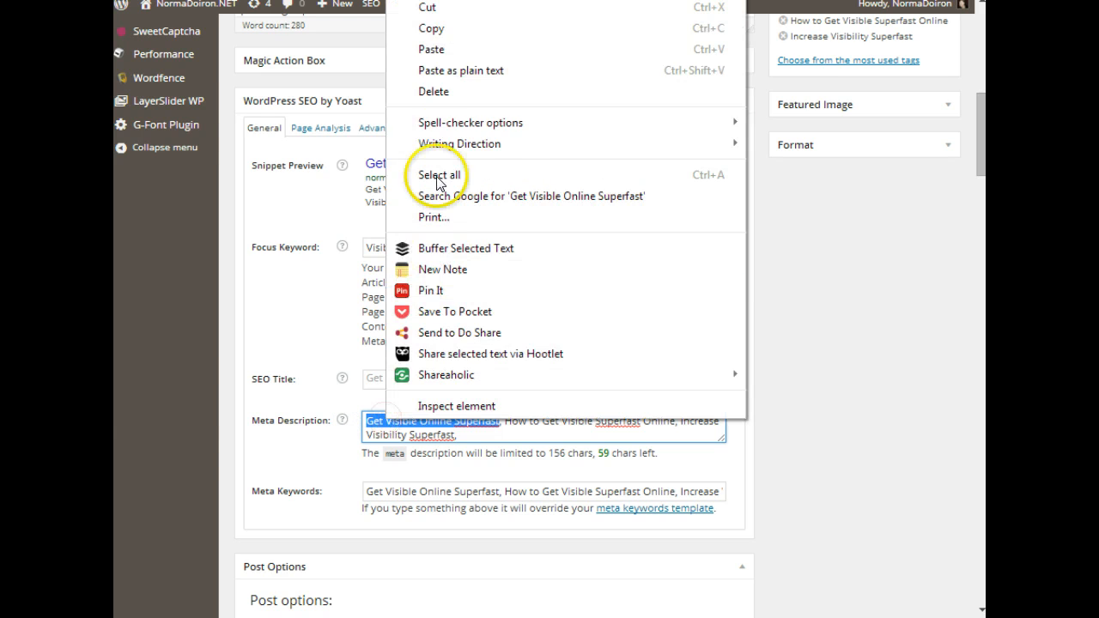
click(427, 31)
scroll(859, 270, up, 4)
click(847, 342)
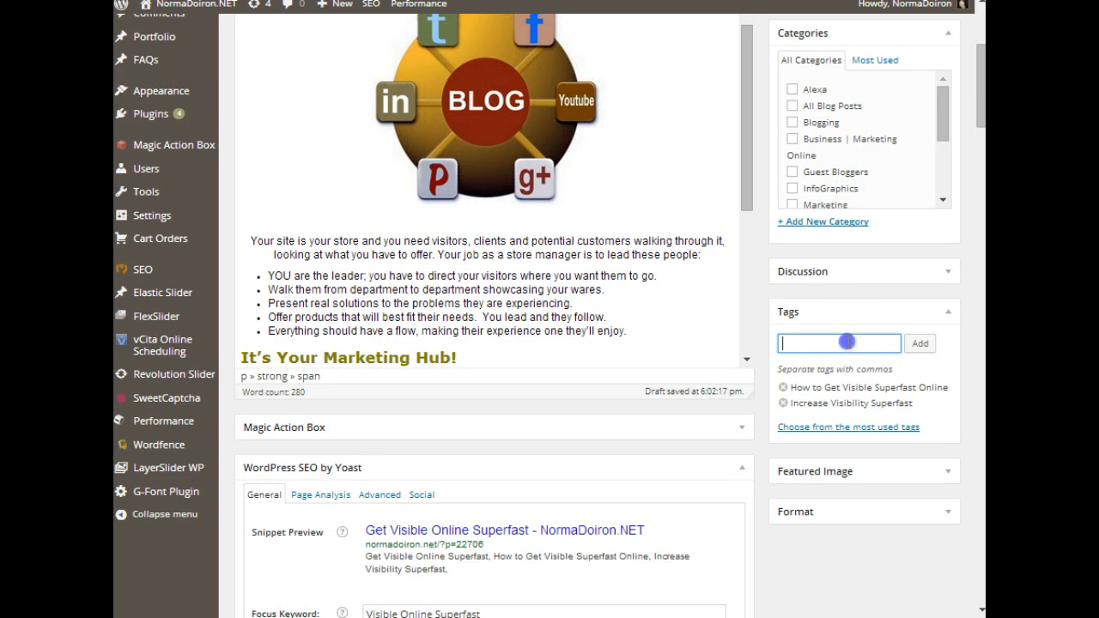
right_click(846, 342)
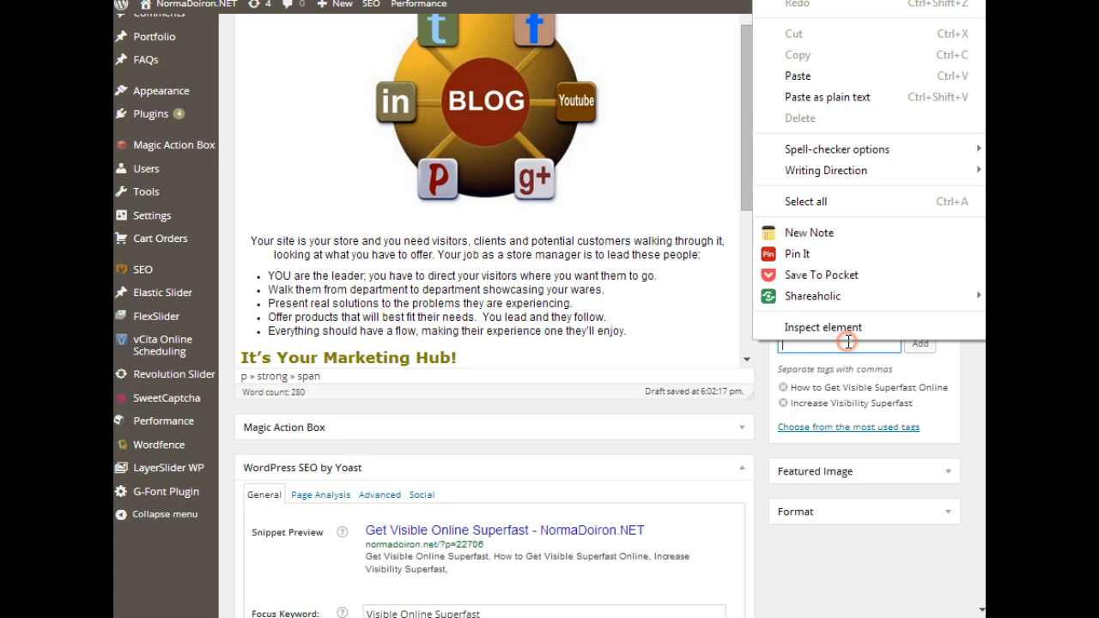
click(797, 75)
click(922, 346)
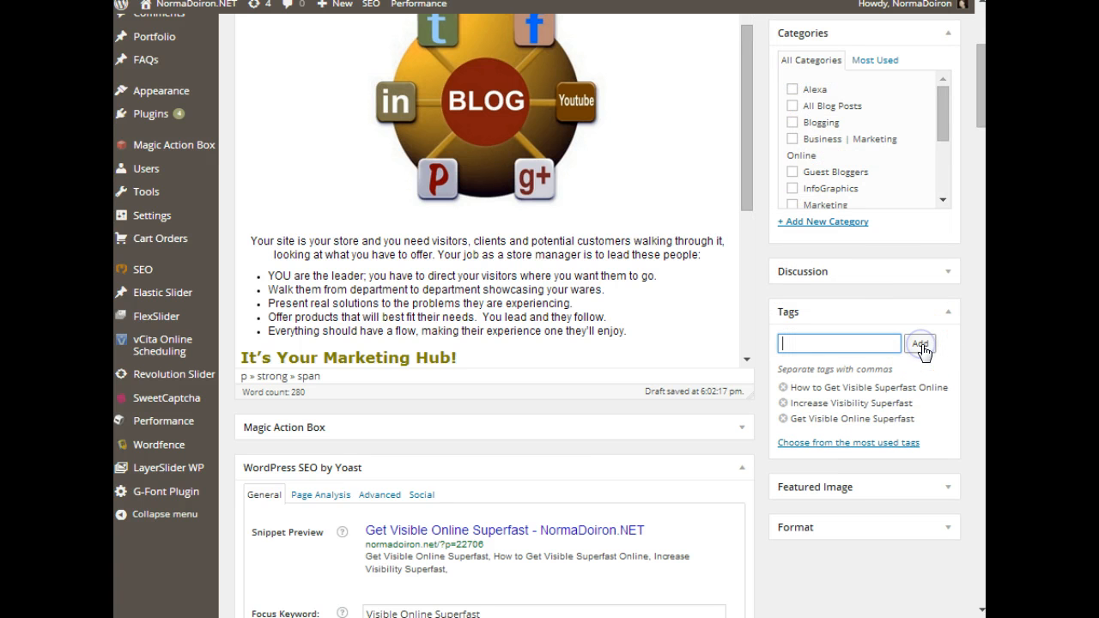
Step: Assign the post to the All Blog Posts category and look through the remaining categories
scroll(534, 561, down, 3)
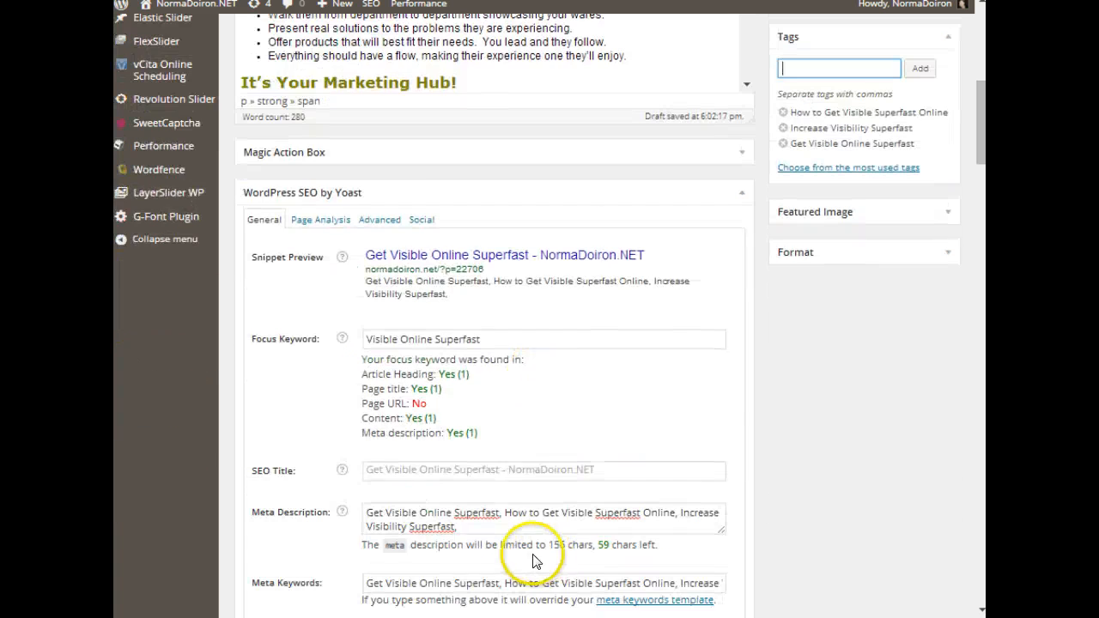
scroll(494, 541, down, 1)
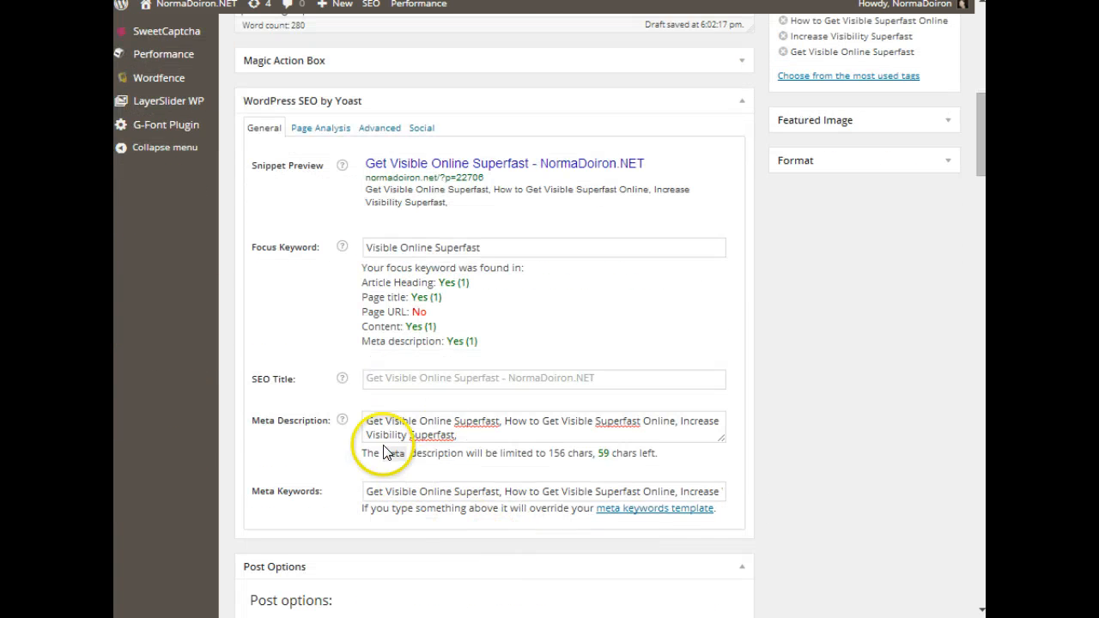
scroll(872, 382, up, 4)
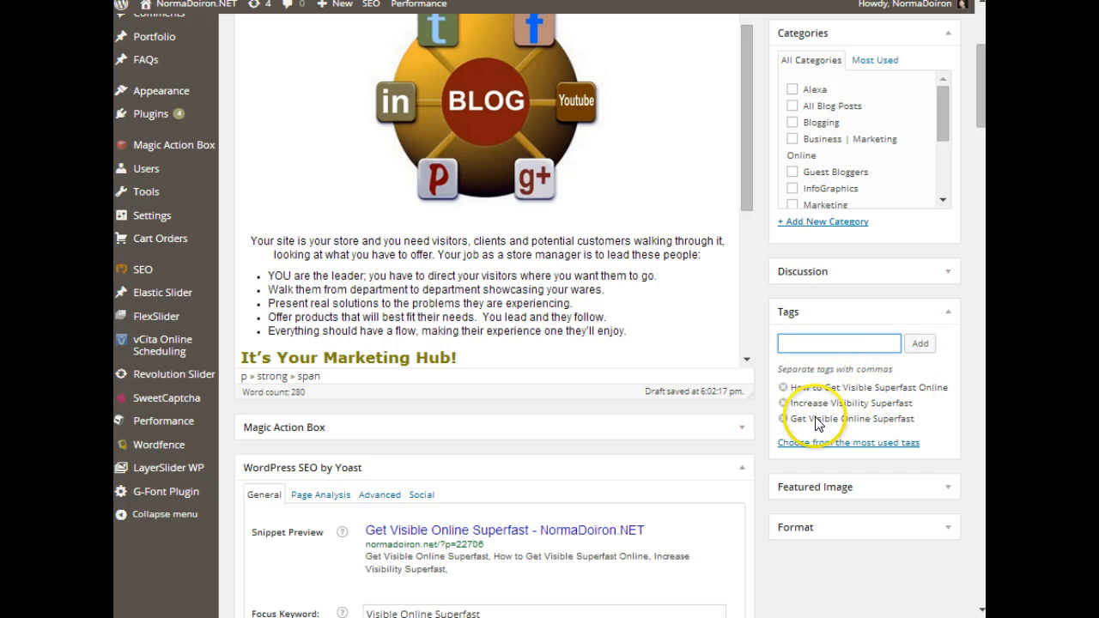
scroll(876, 442, up, 2)
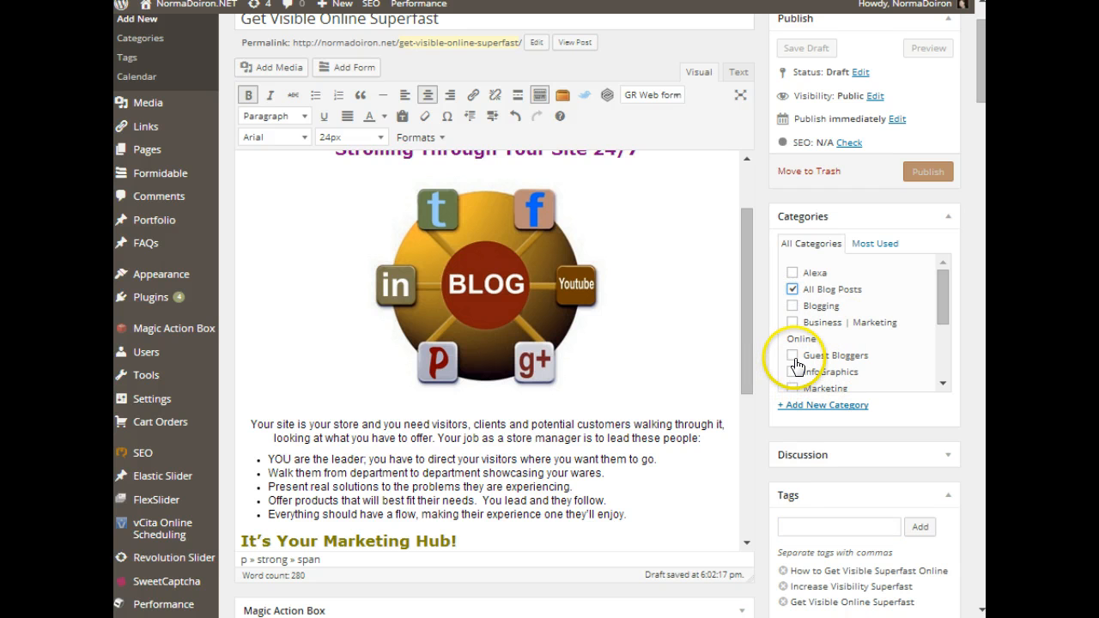
scroll(797, 375, down, 3)
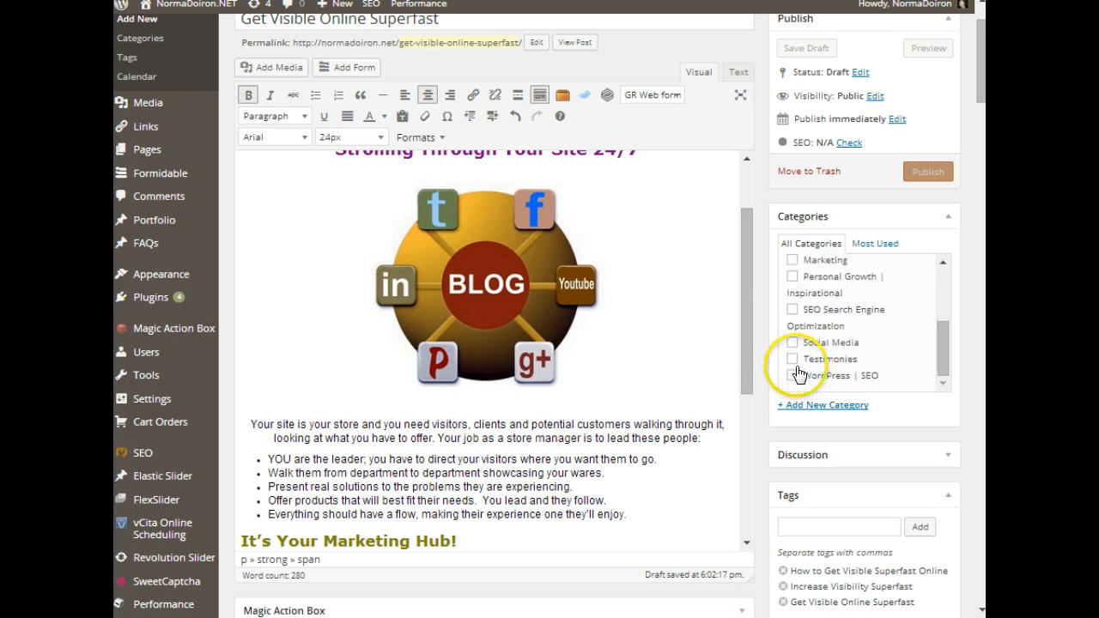
scroll(817, 373, down, 3)
scroll(909, 407, up, 5)
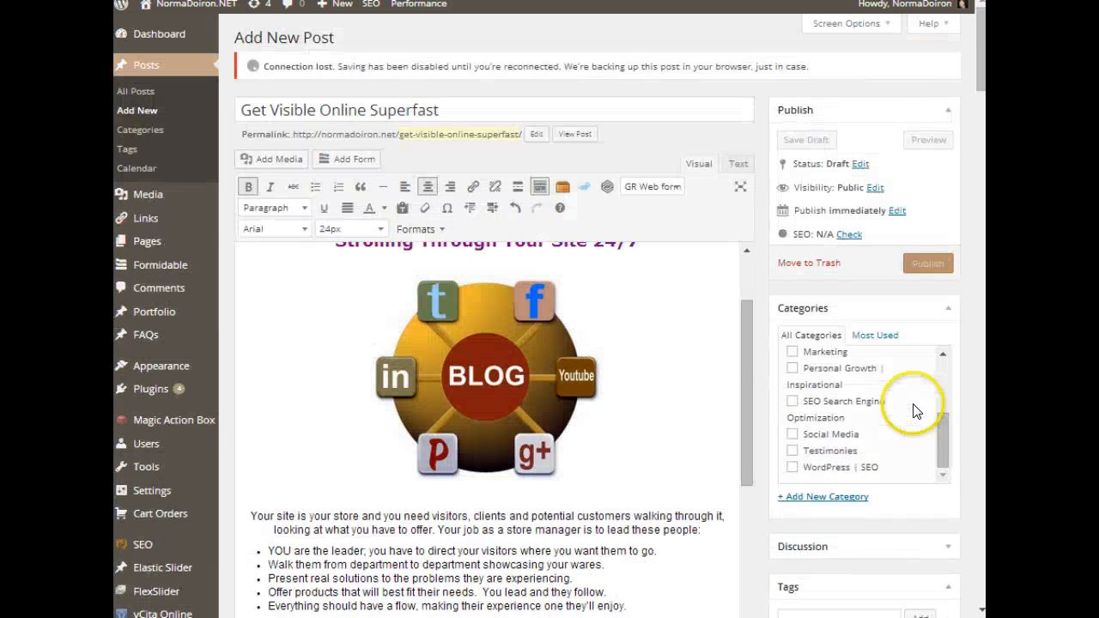
scroll(910, 400, up, 2)
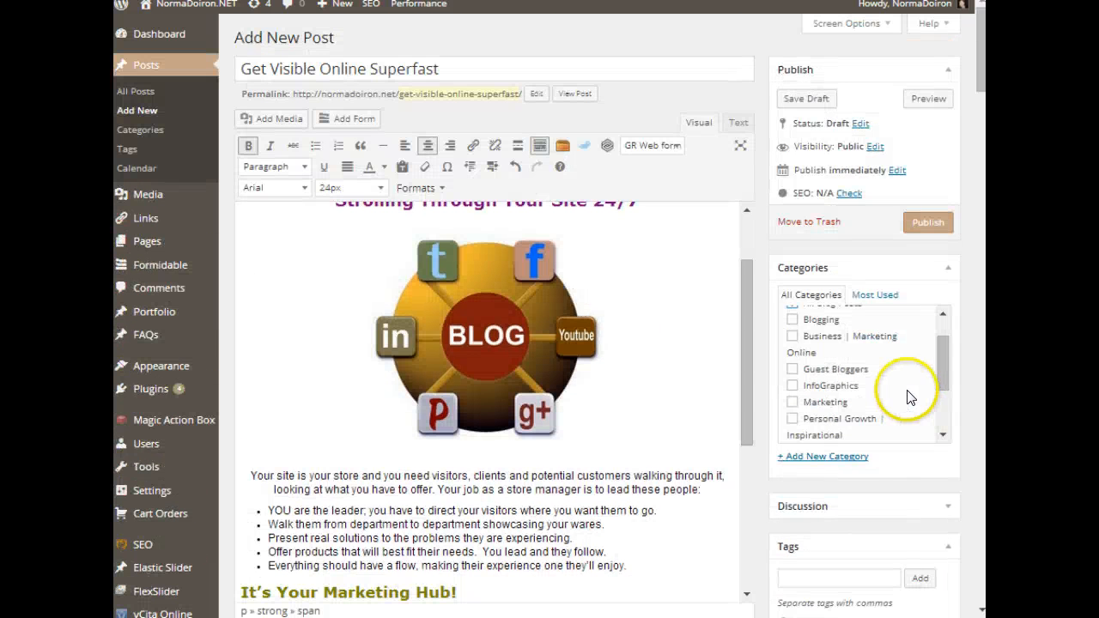
Step: Save the post as a draft and review the focus keyword checks in the Yoast SEO settings
click(803, 102)
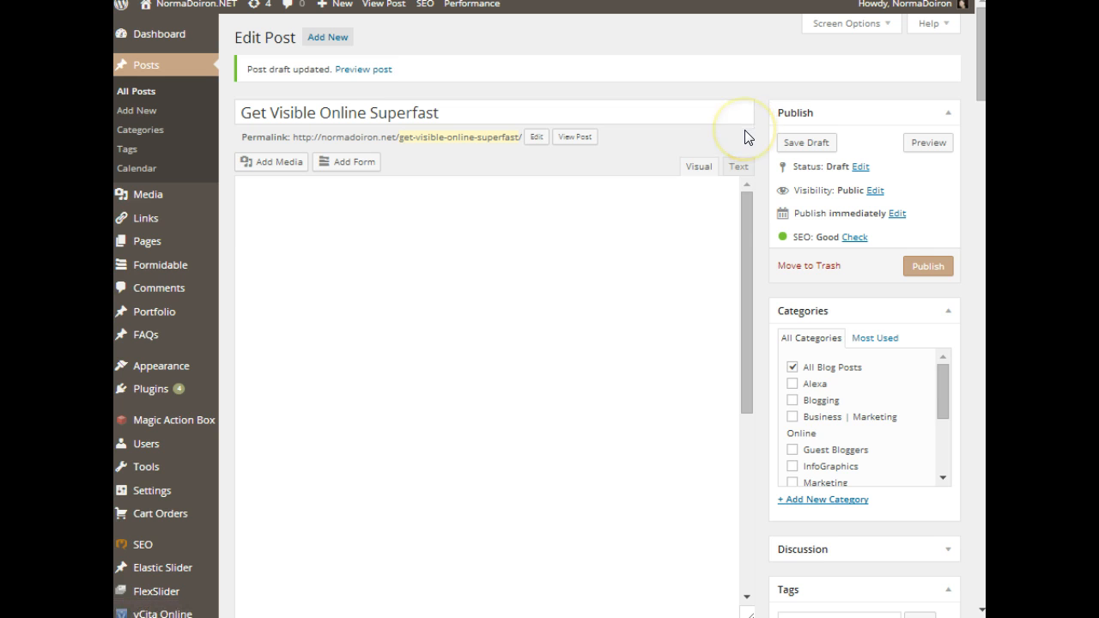
scroll(748, 137, down, 5)
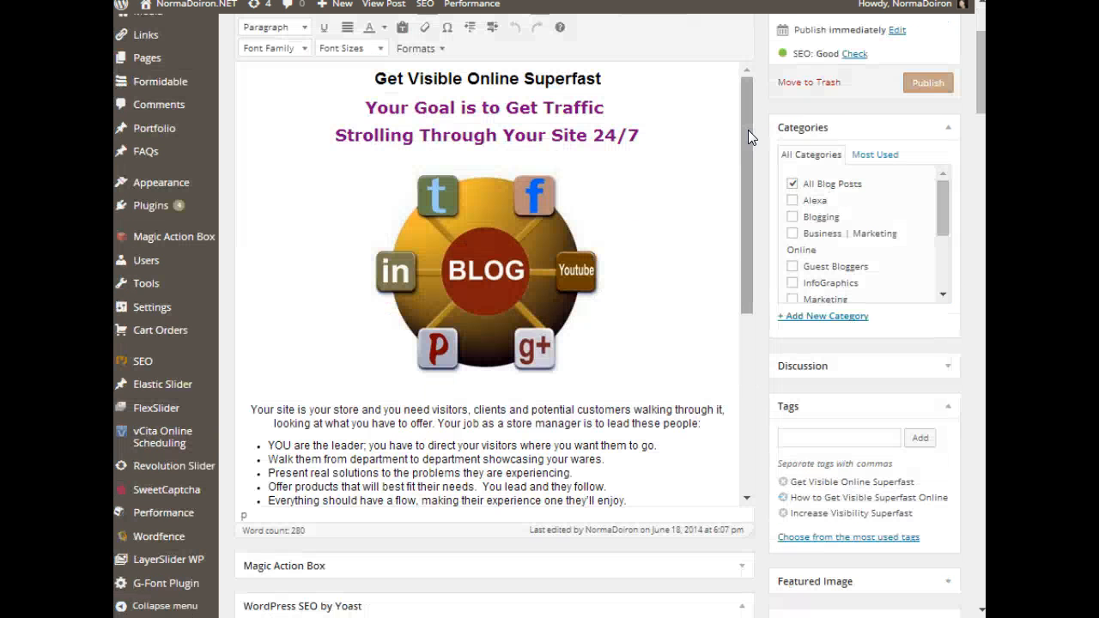
scroll(764, 139, down, 3)
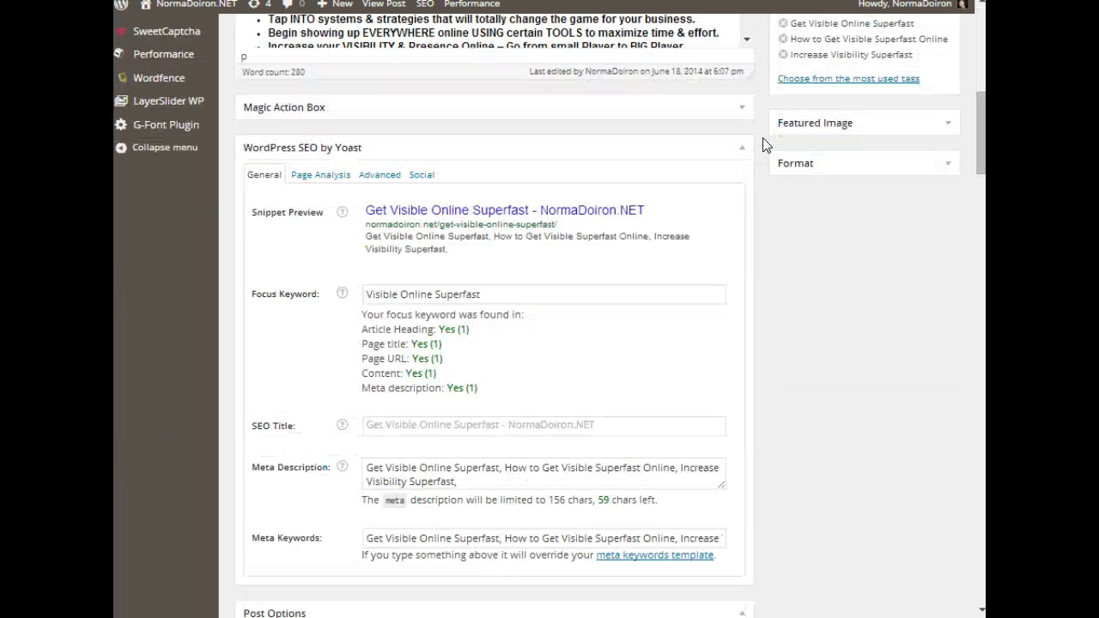
scroll(762, 137, down, 1)
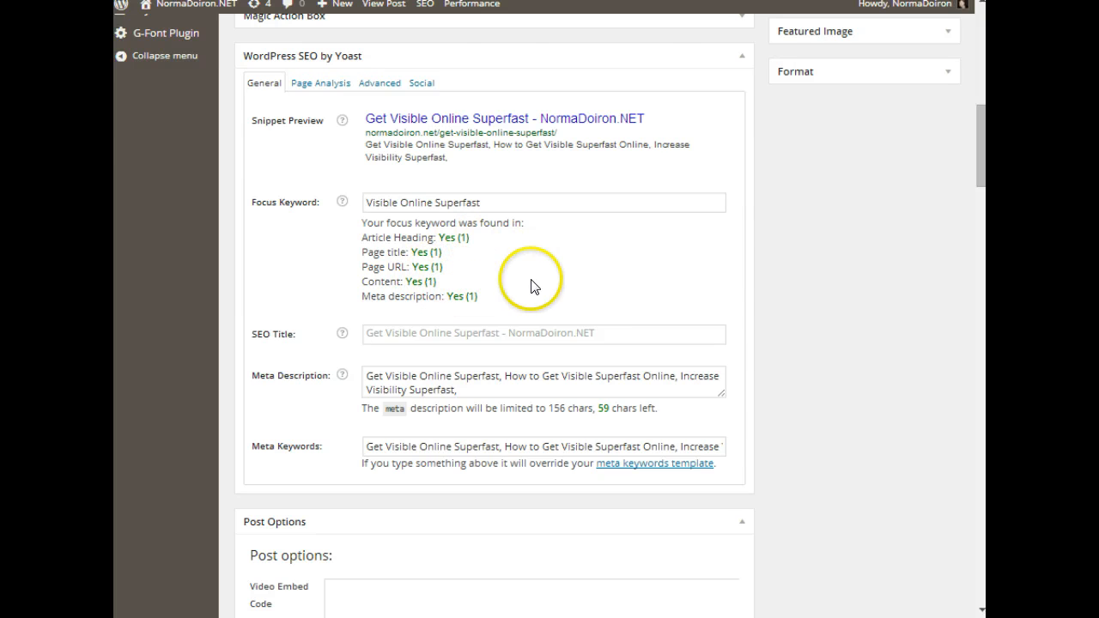
scroll(558, 309, up, 1)
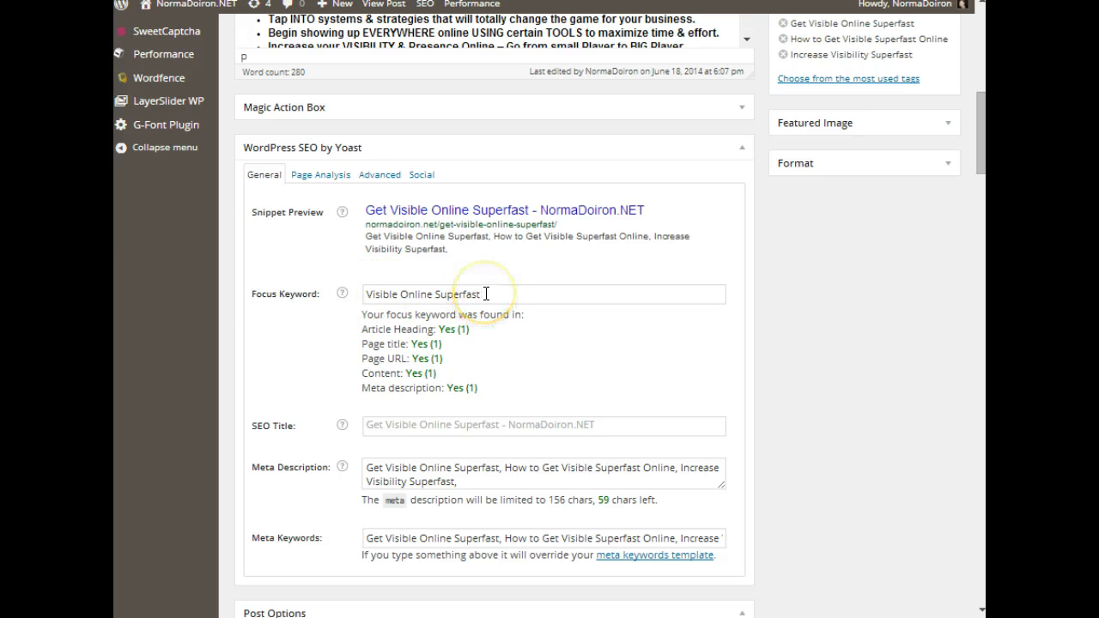
Step: Try "Visible | Online Superfast" as the focus keyword and check where the keyword is found
click(399, 294)
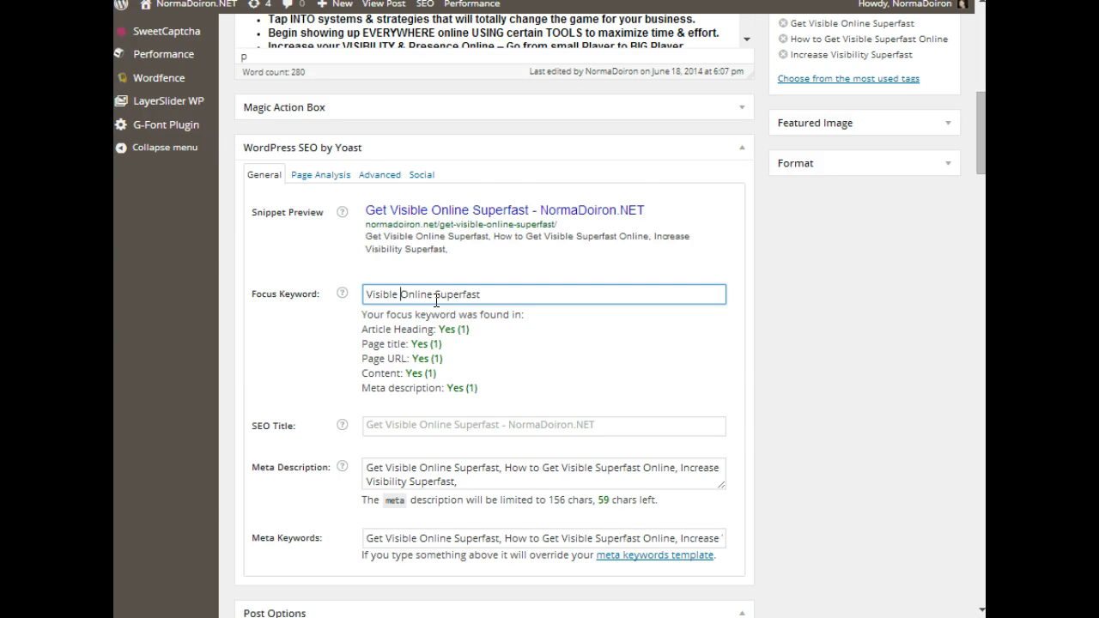
scroll(494, 343, down, 2)
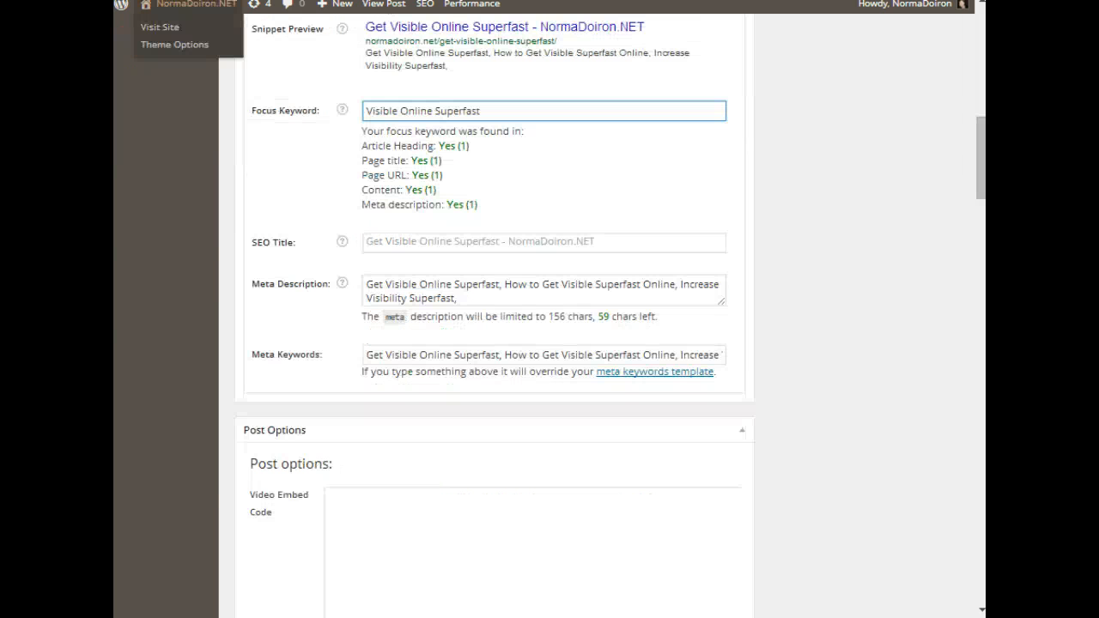
text(|)
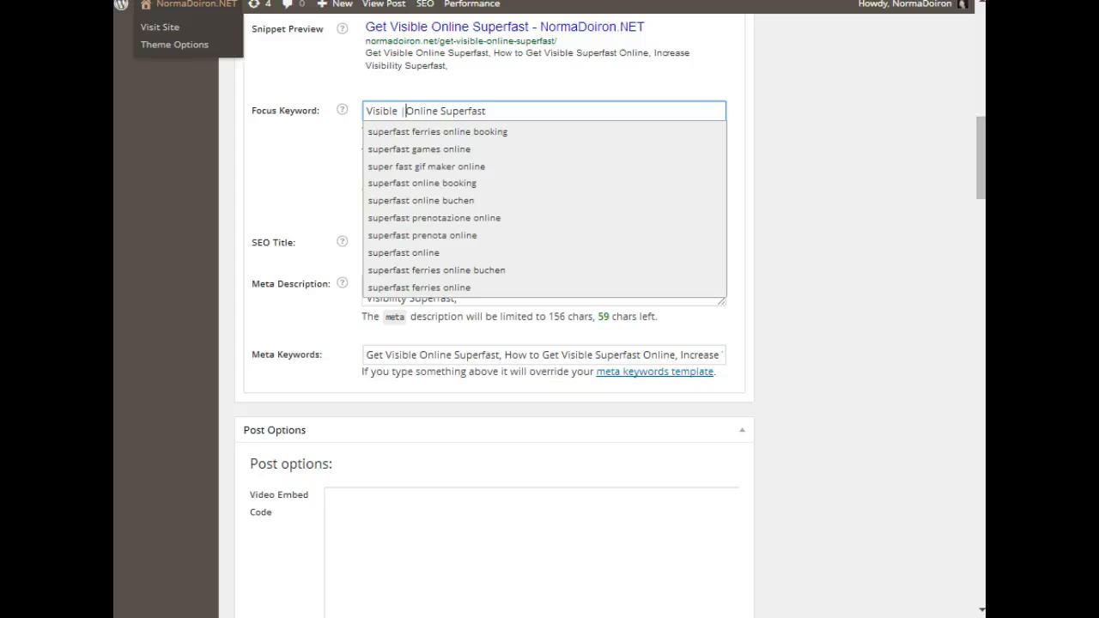
click(442, 109)
click(435, 89)
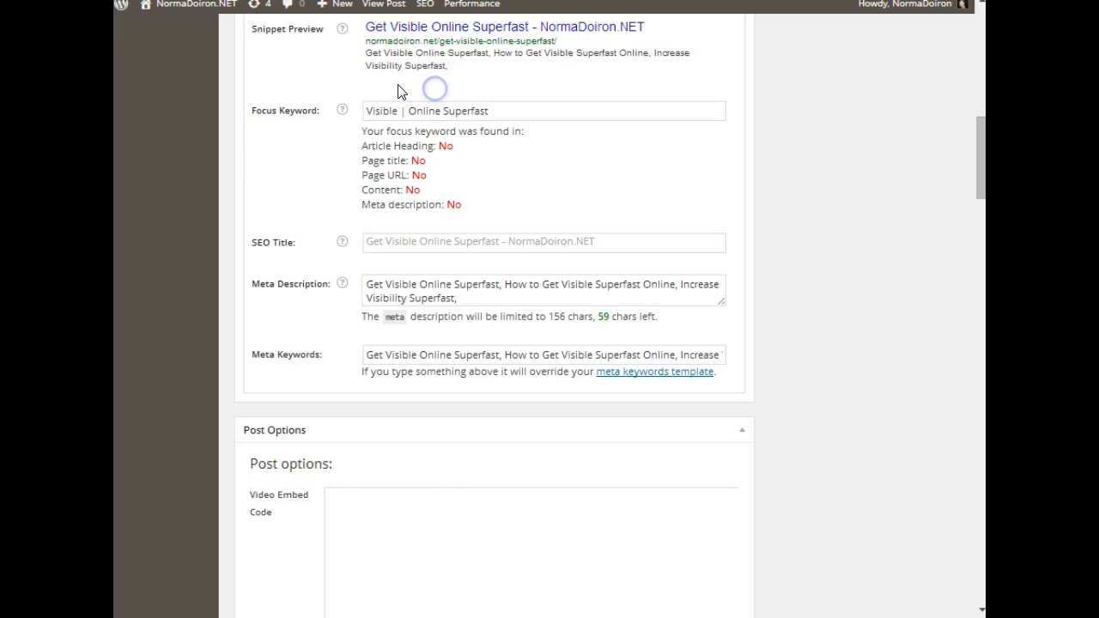
scroll(799, 344, up, 2)
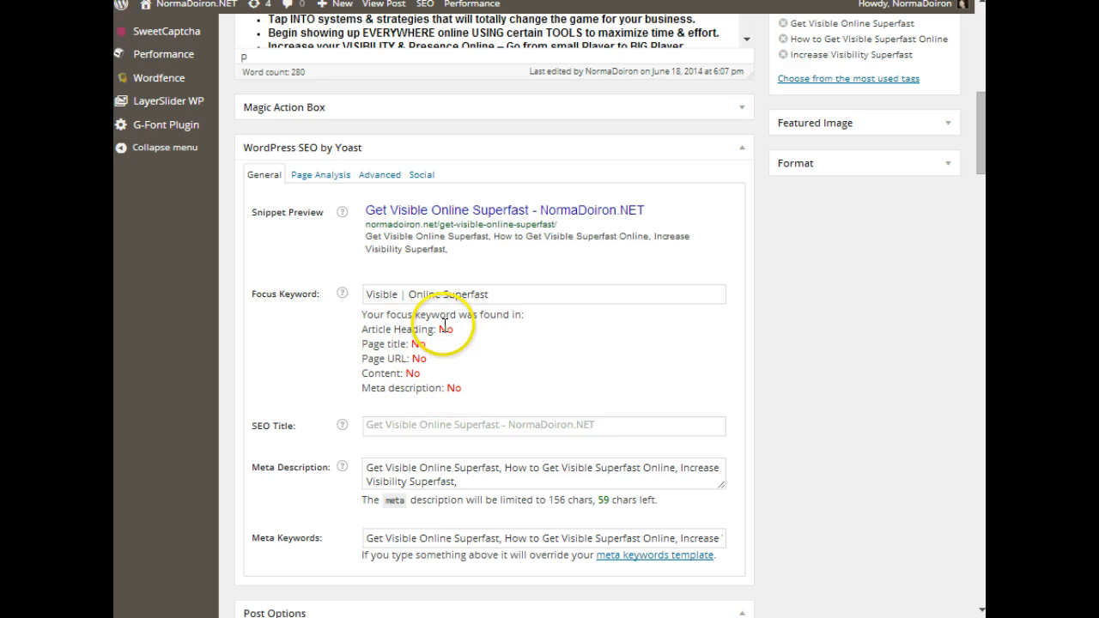
Step: Remove the separator so the focus keyword reads "Visible Online Superfast"
click(410, 294)
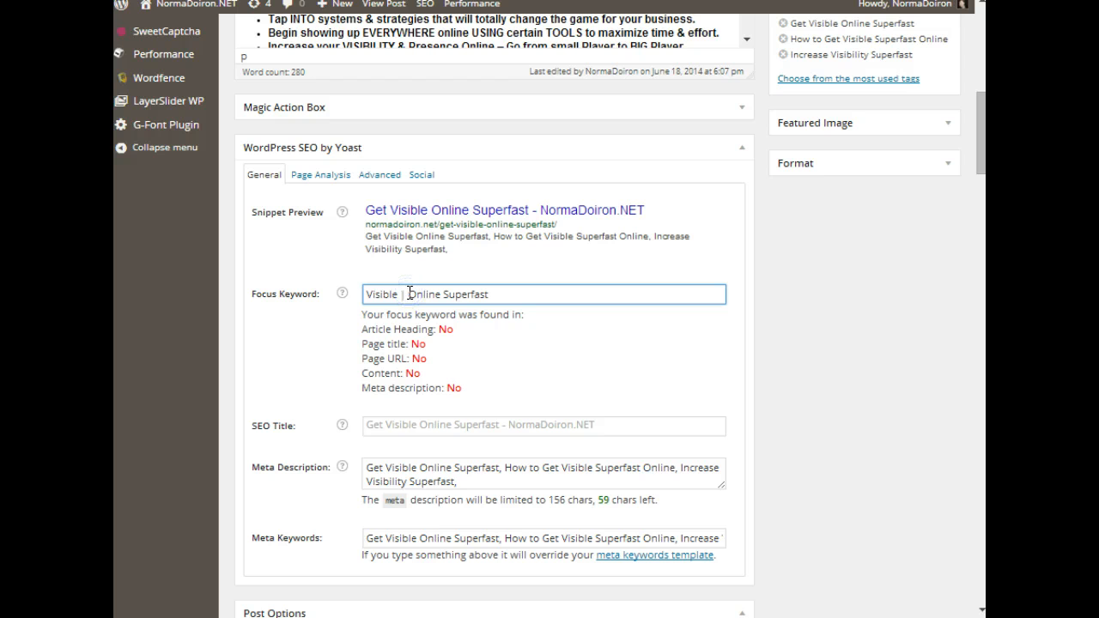
key(BackSpace)
click(440, 264)
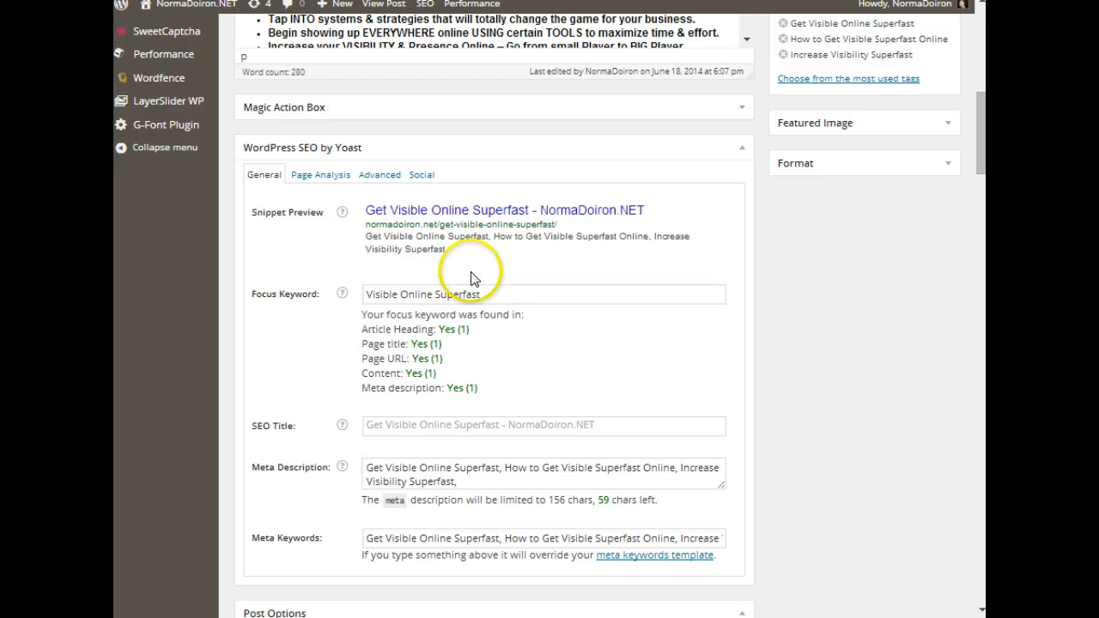
Step: Try the focus keyword as "Visible Online | Superfast", then take the separator out again
click(435, 293)
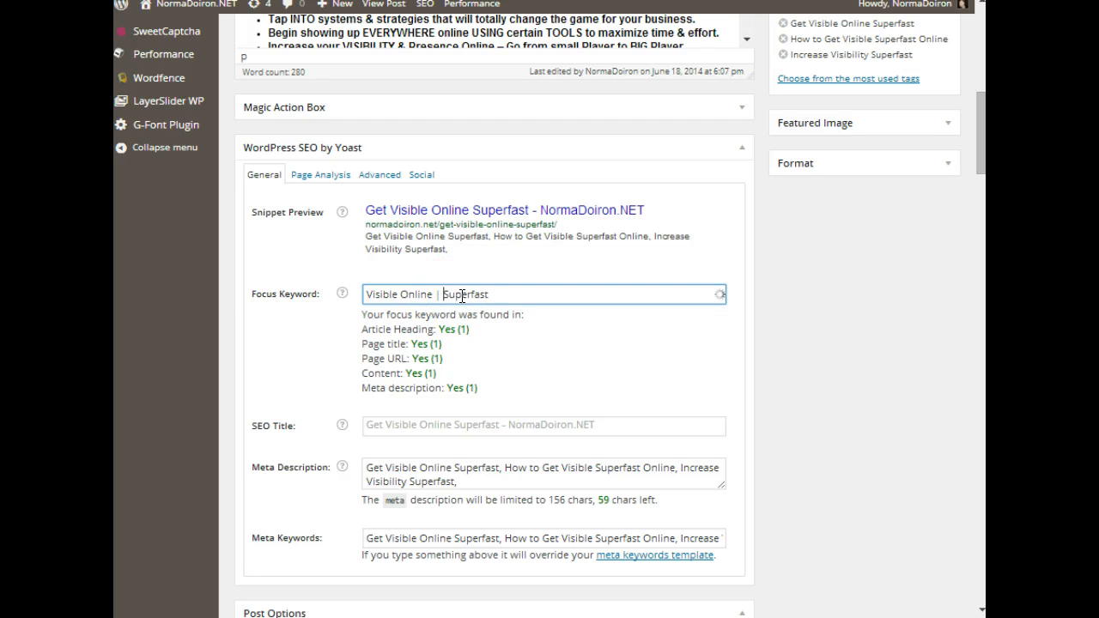
click(475, 256)
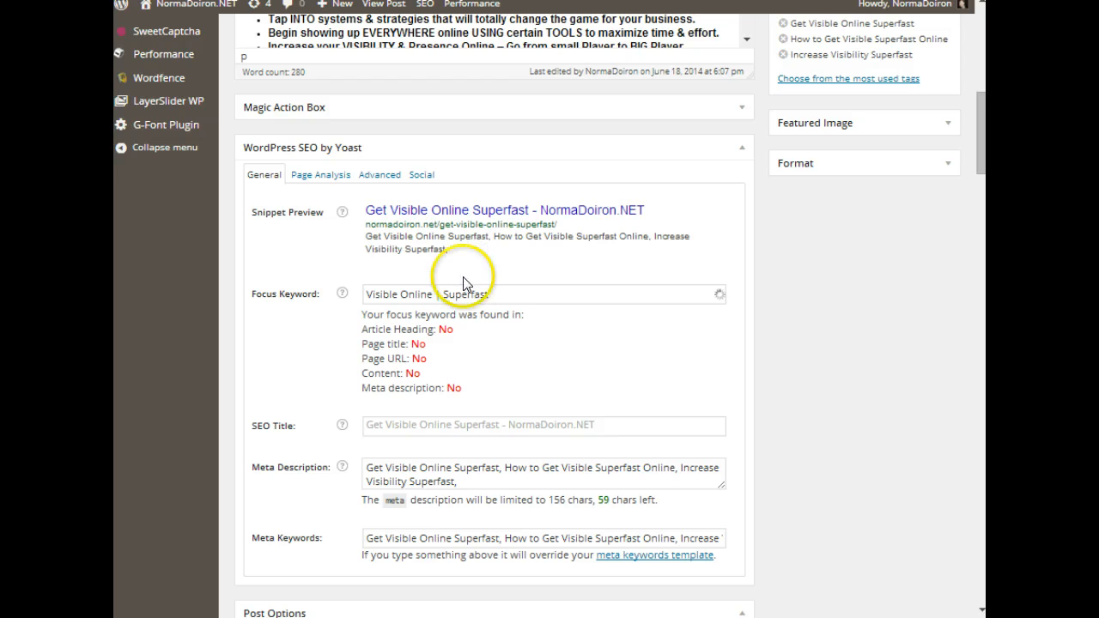
click(440, 294)
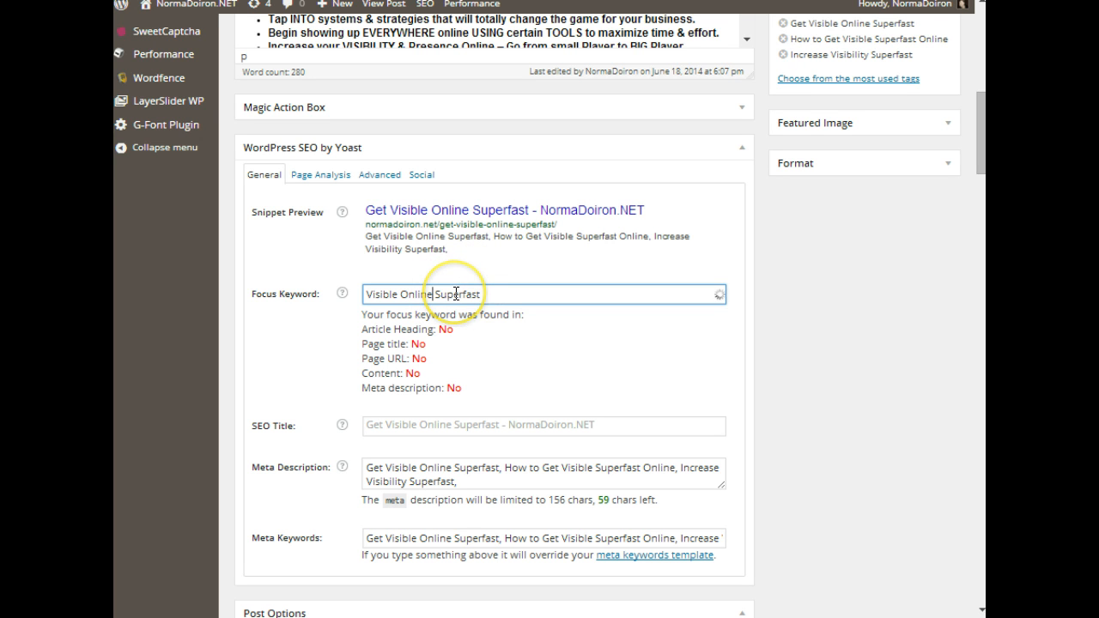
click(322, 261)
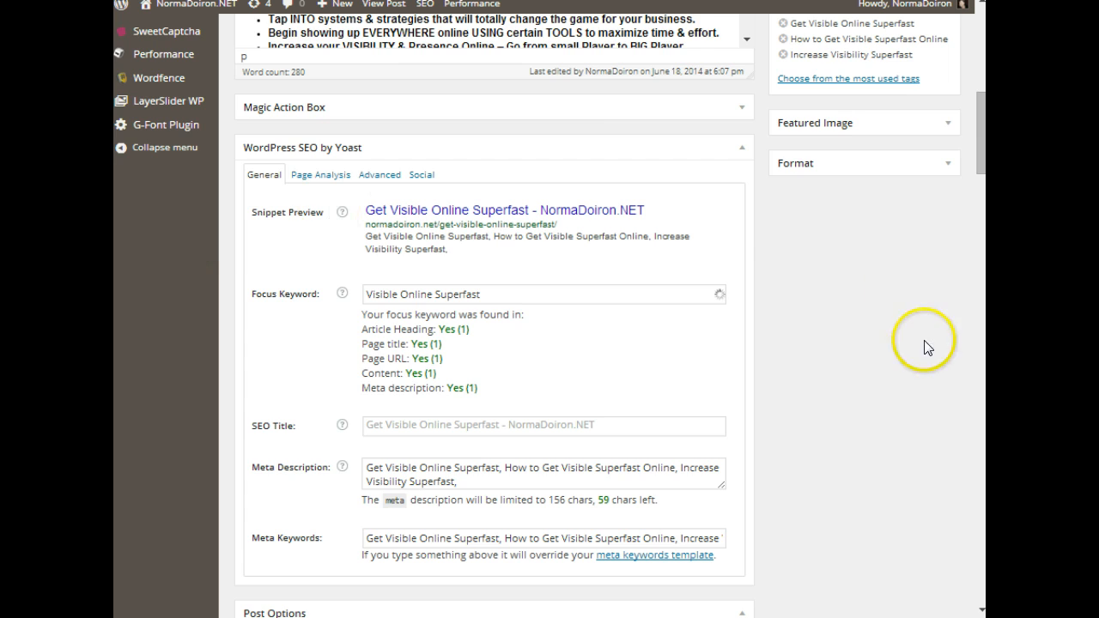
scroll(925, 343, up, 3)
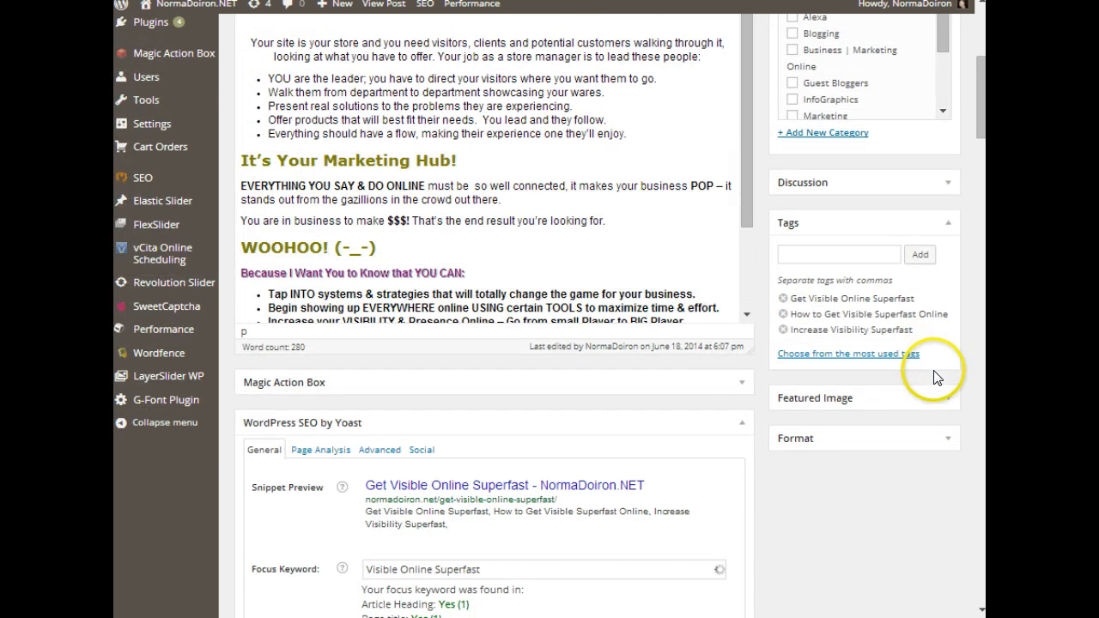
scroll(937, 382, up, 1)
scroll(937, 384, down, 4)
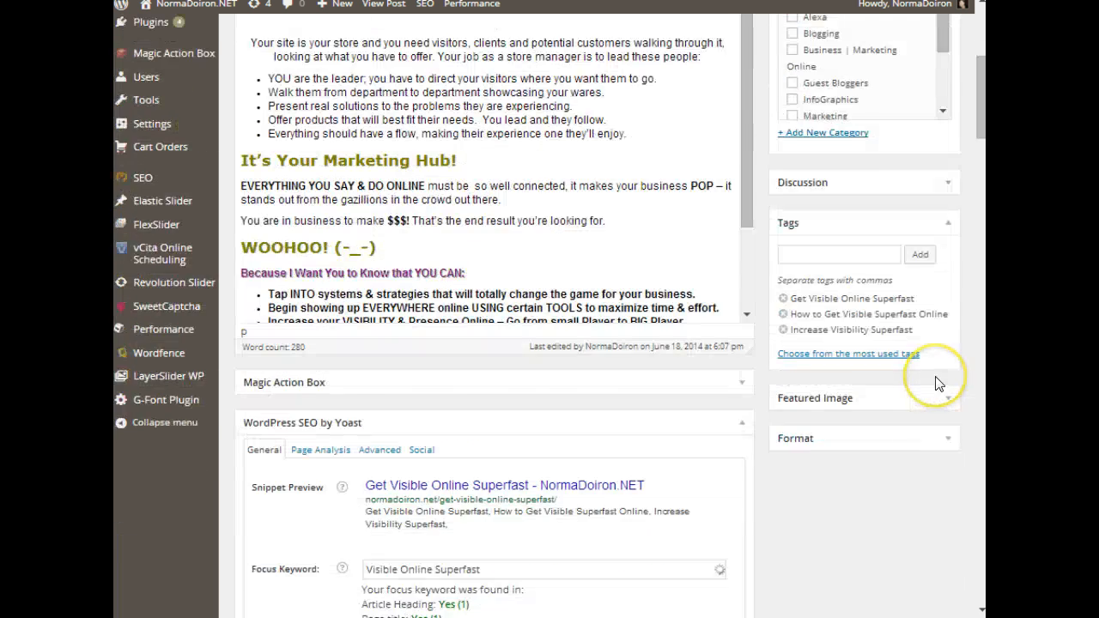
scroll(934, 379, down, 1)
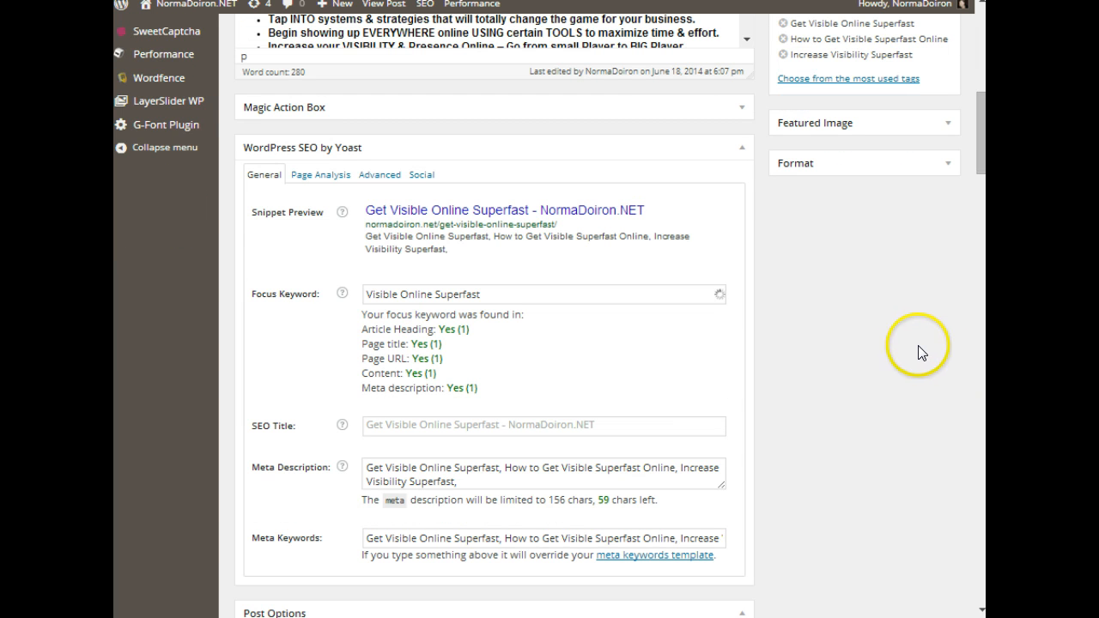
Step: Open the Yoast page analysis and compare its subheading, keyword density and image alt tag checks with the post's headings and content
click(323, 180)
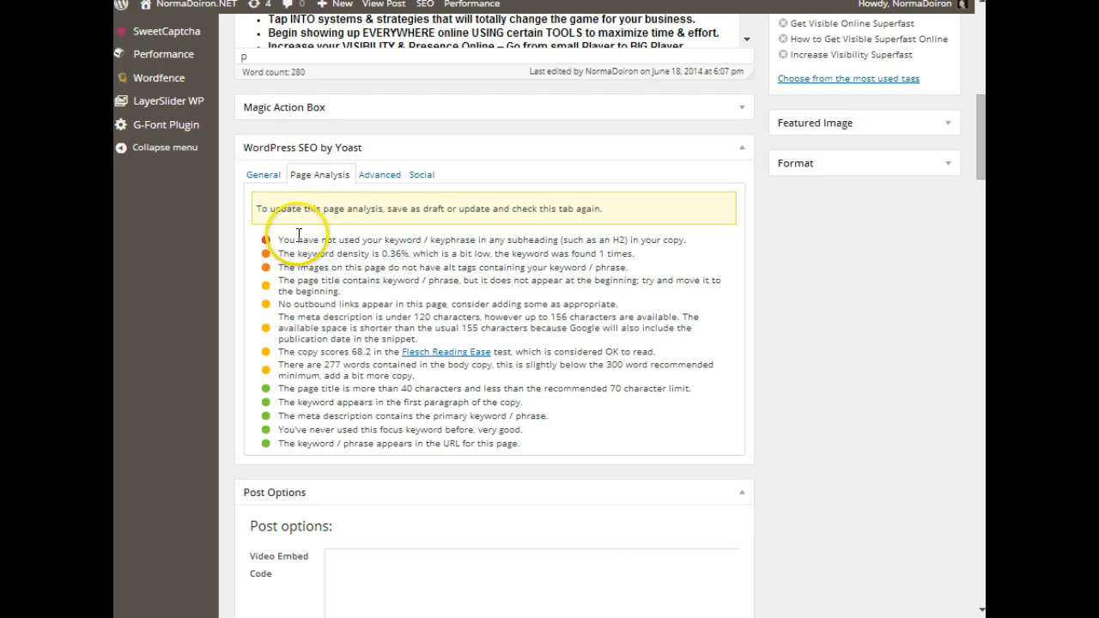
scroll(911, 368, up, 3)
scroll(915, 367, up, 3)
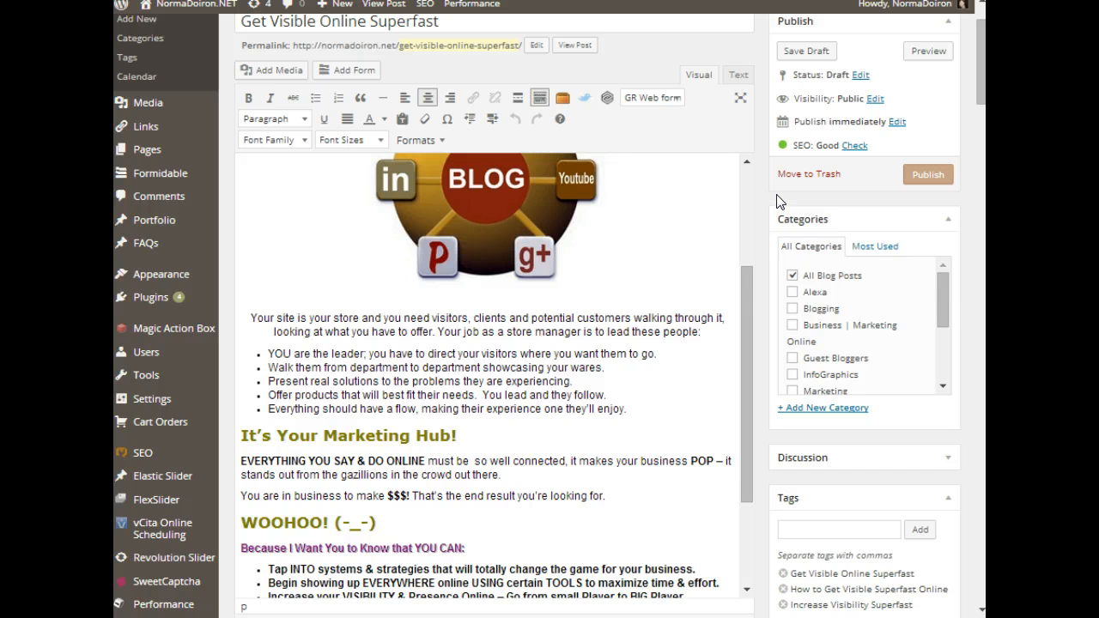
scroll(780, 202, down, 5)
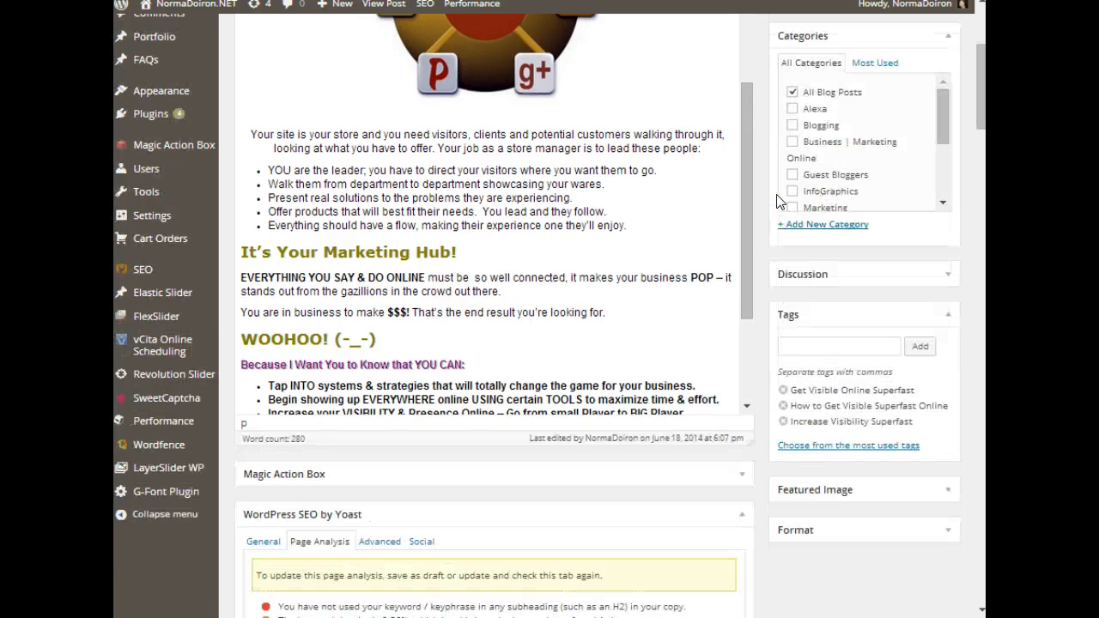
scroll(780, 201, down, 1)
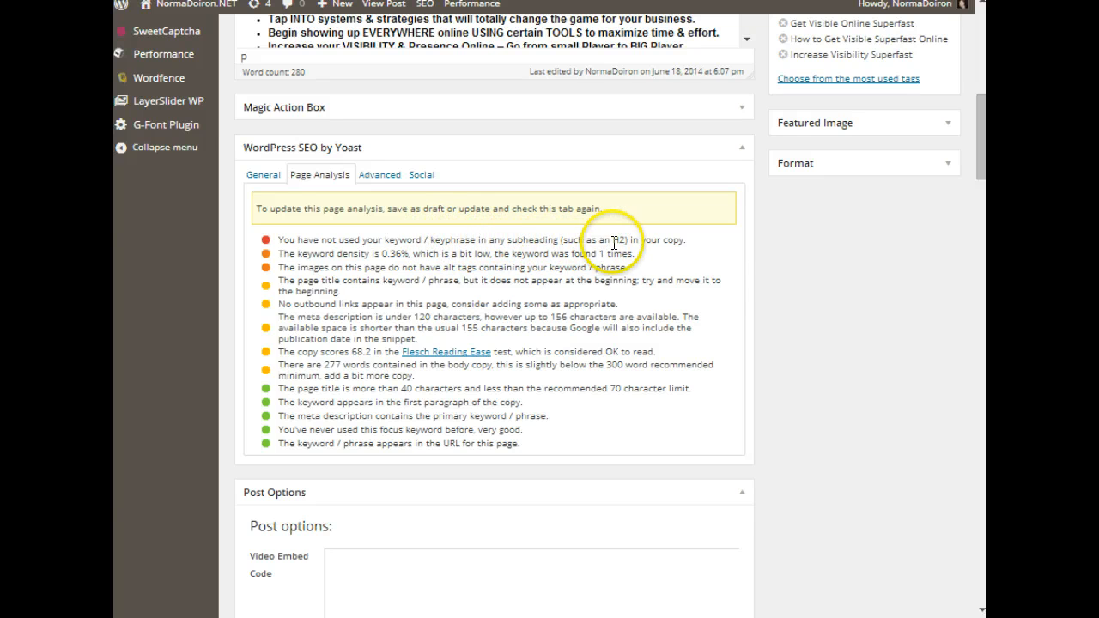
scroll(669, 271, up, 3)
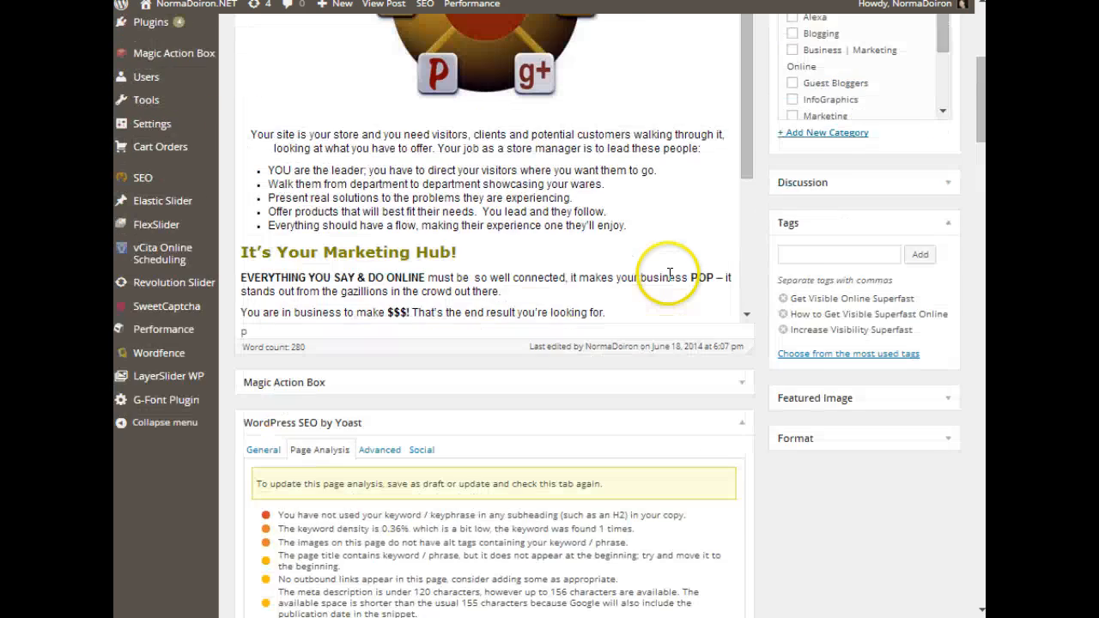
scroll(669, 273, up, 5)
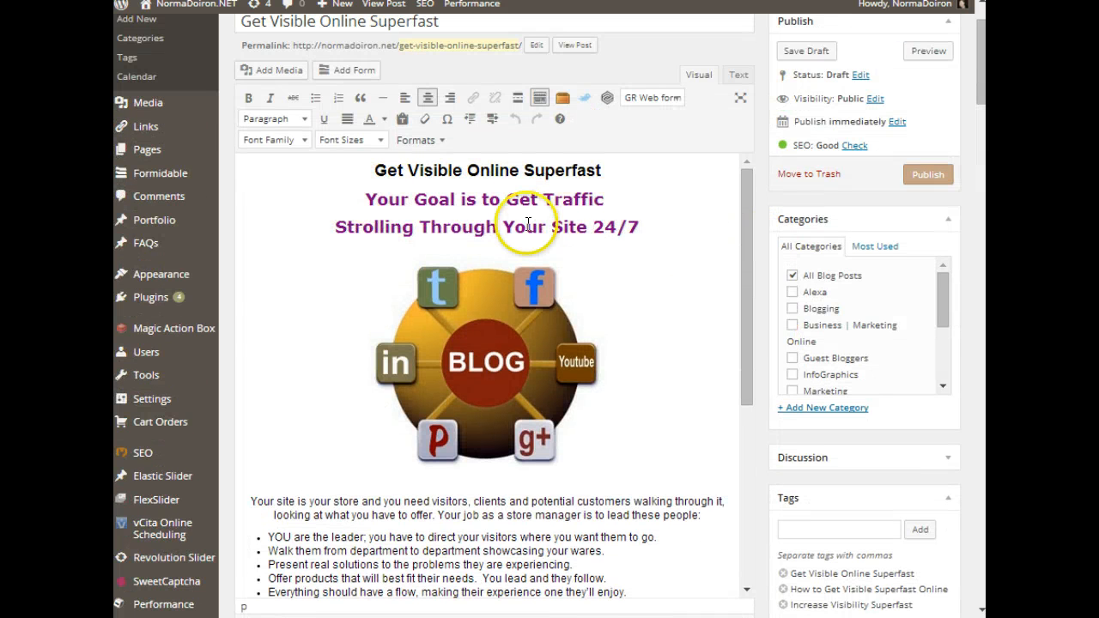
scroll(751, 279, down, 2)
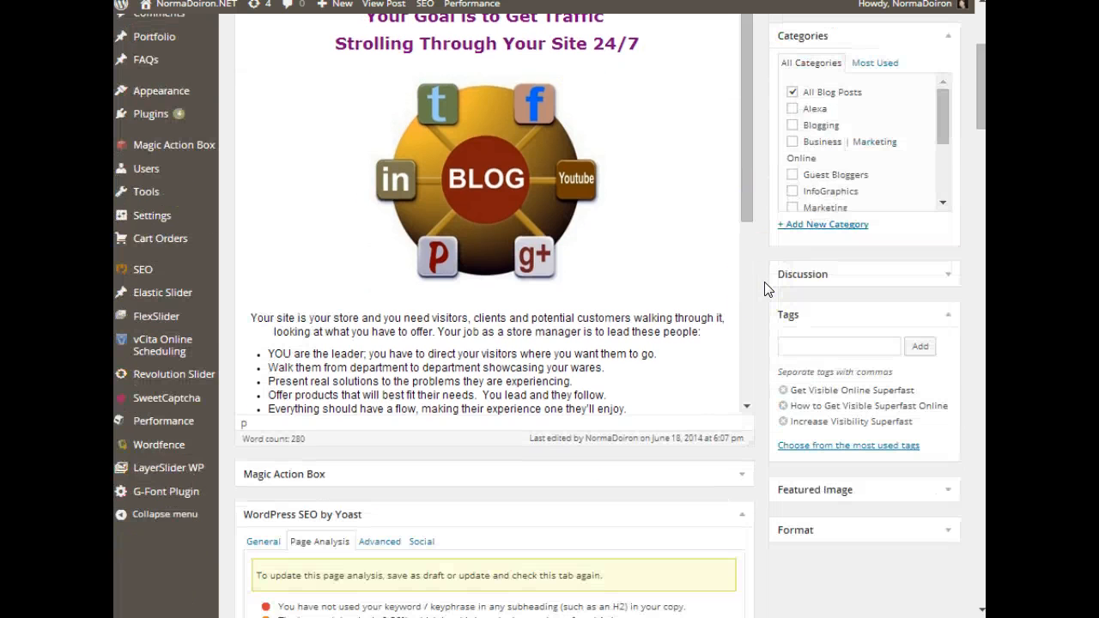
scroll(767, 289, down, 3)
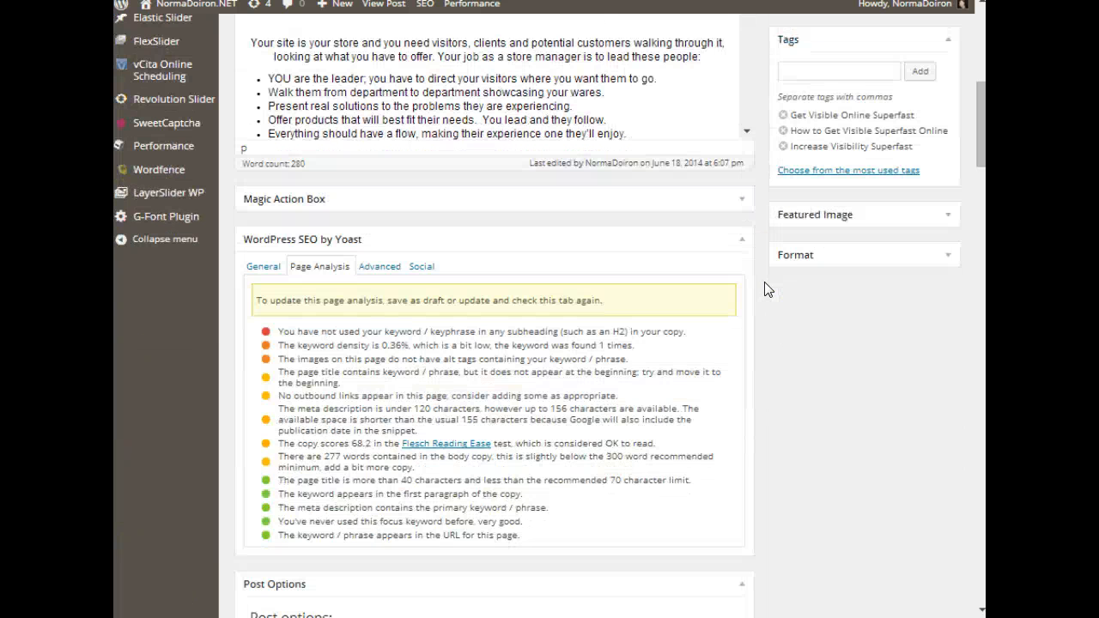
scroll(767, 289, down, 1)
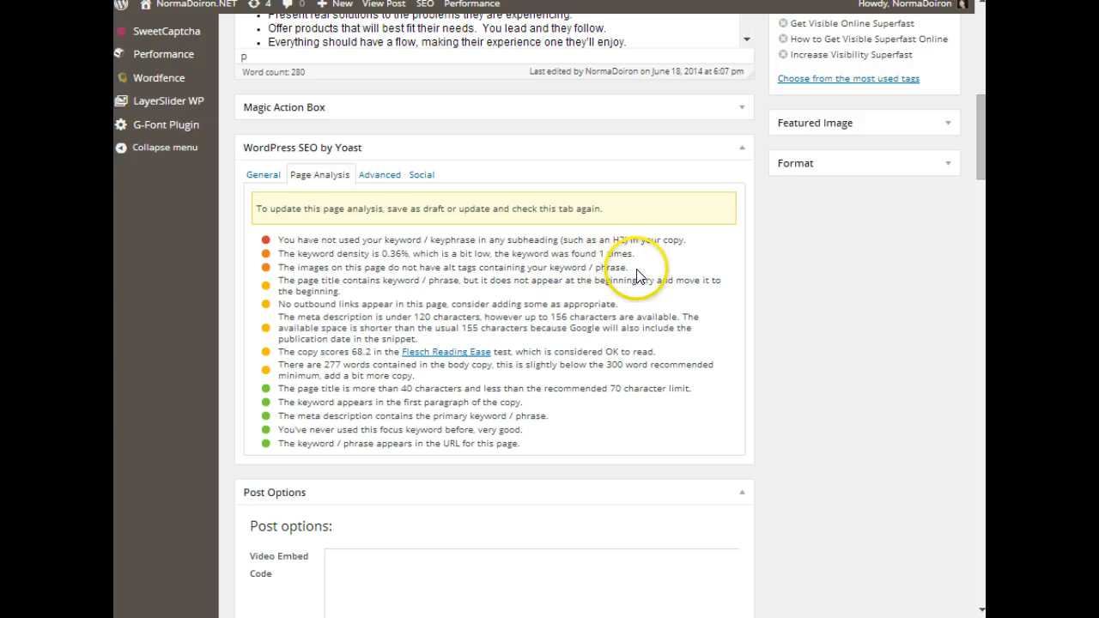
Step: Open the media library from the post editor and select the green house image
scroll(814, 375, up, 3)
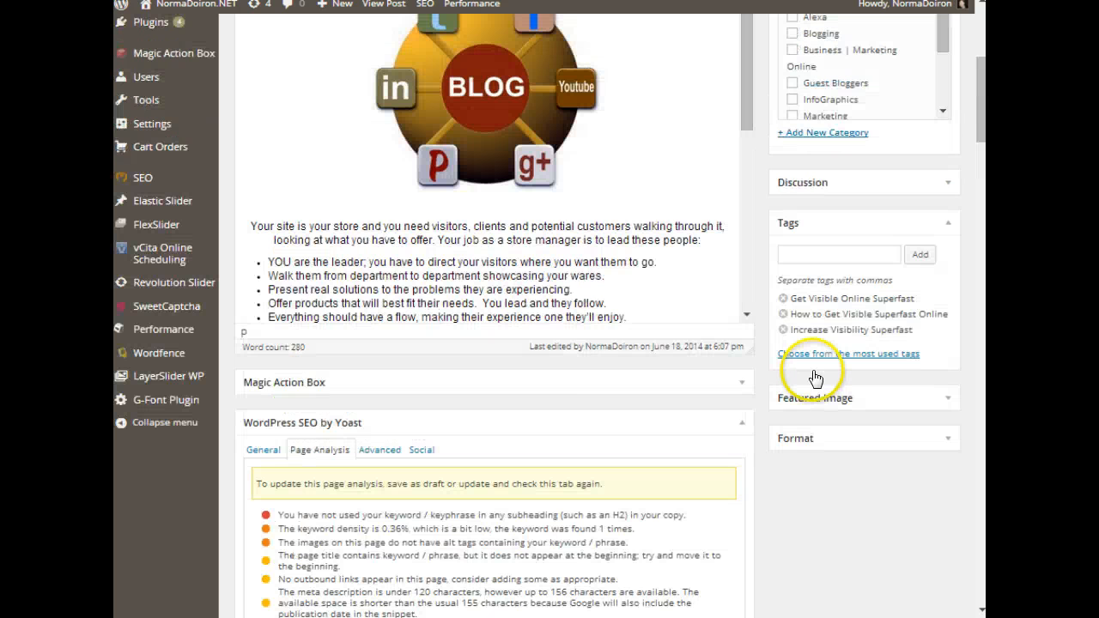
scroll(816, 379, up, 3)
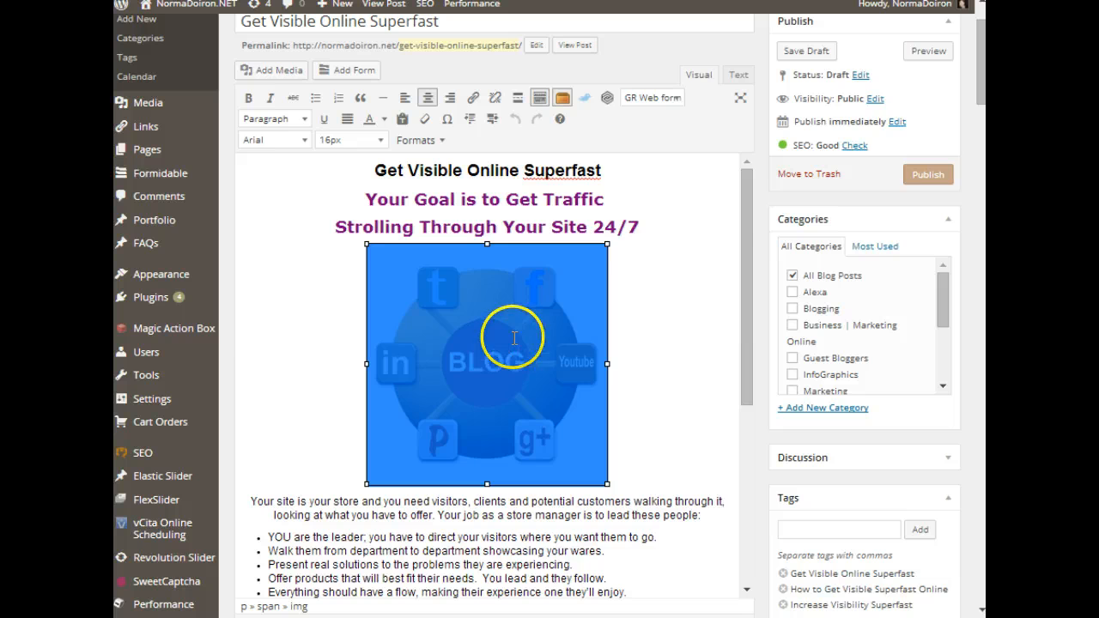
scroll(266, 207, up, 2)
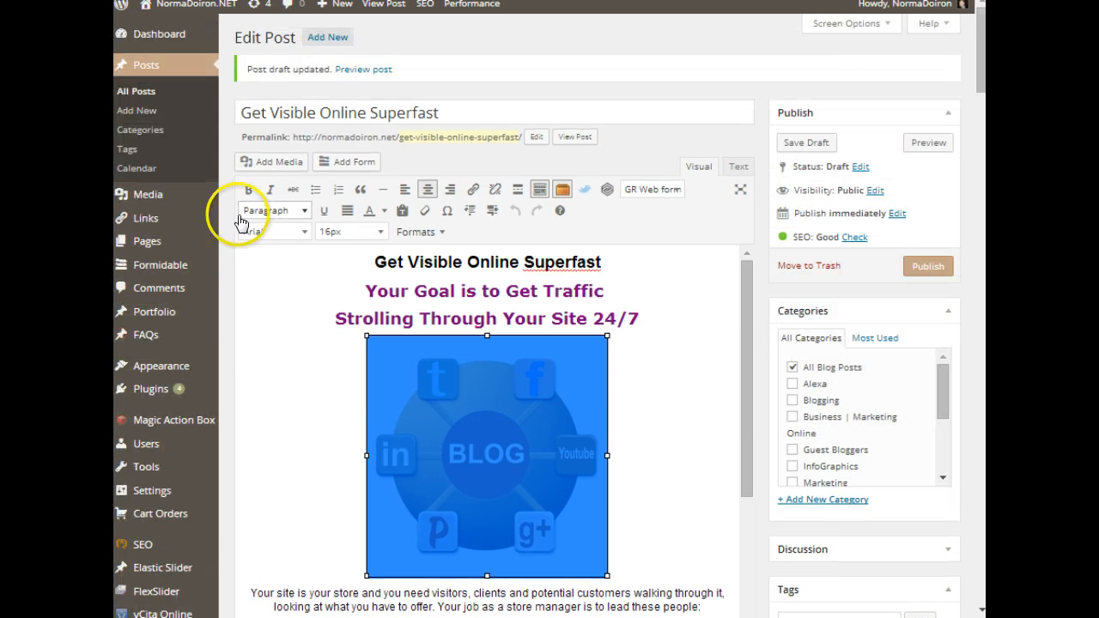
click(275, 165)
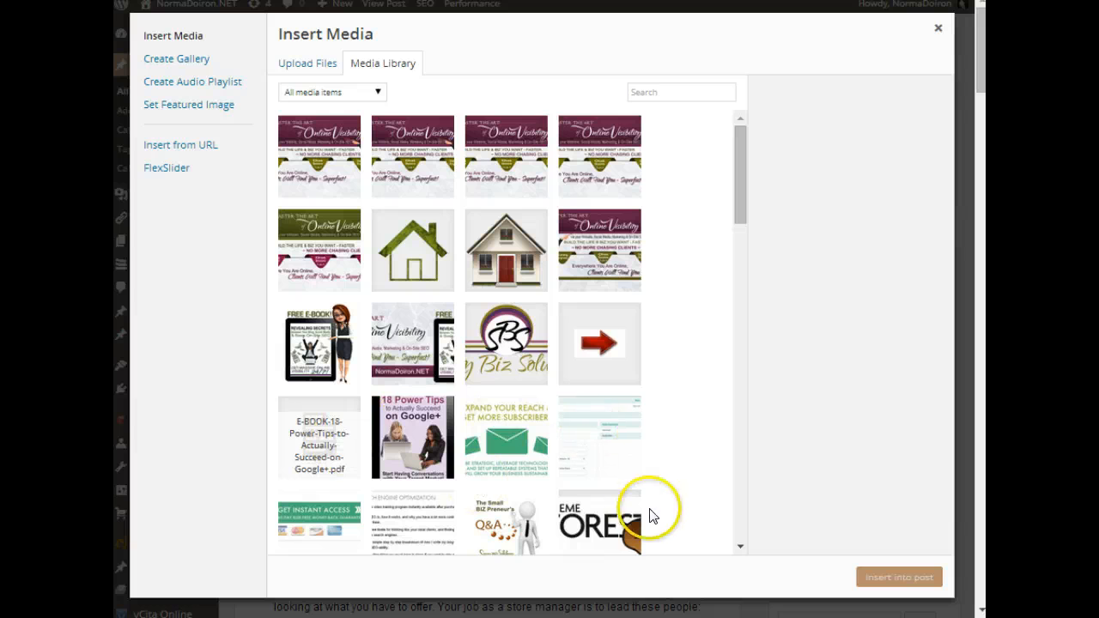
click(420, 243)
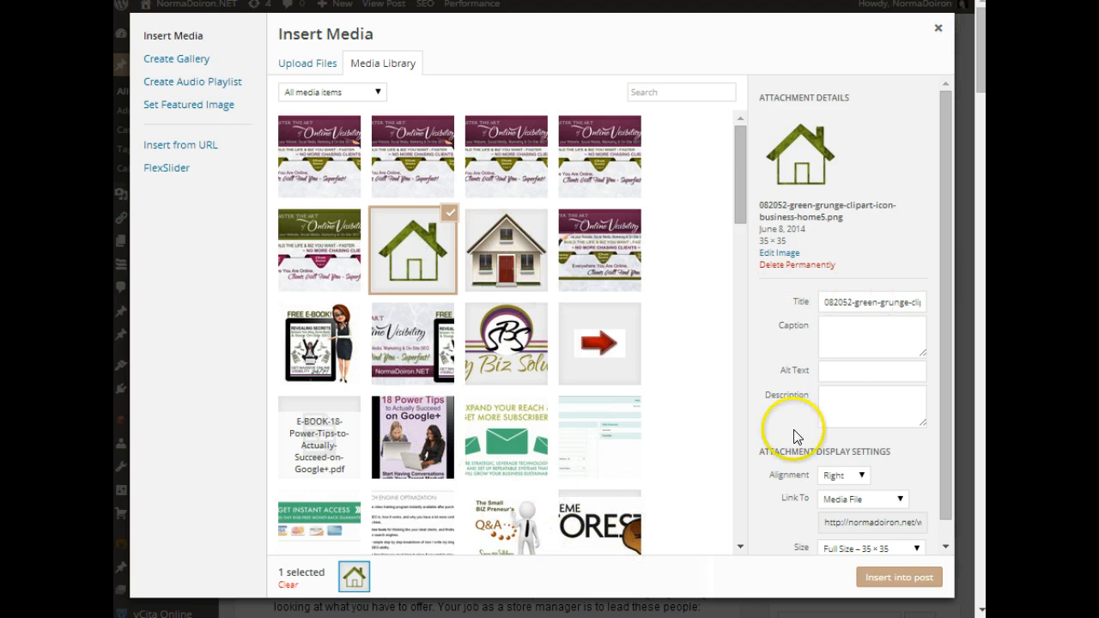
Step: Replace the green house image's title with the copied phrase "Get Visible Online Superfast"
drag(825, 303, 933, 302)
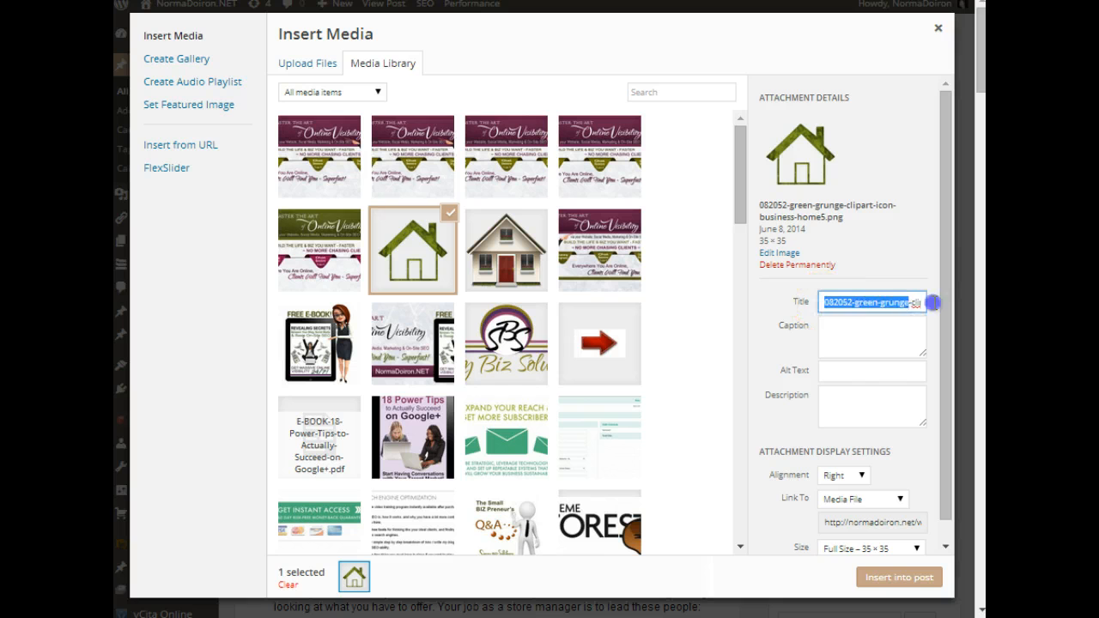
right_click(855, 301)
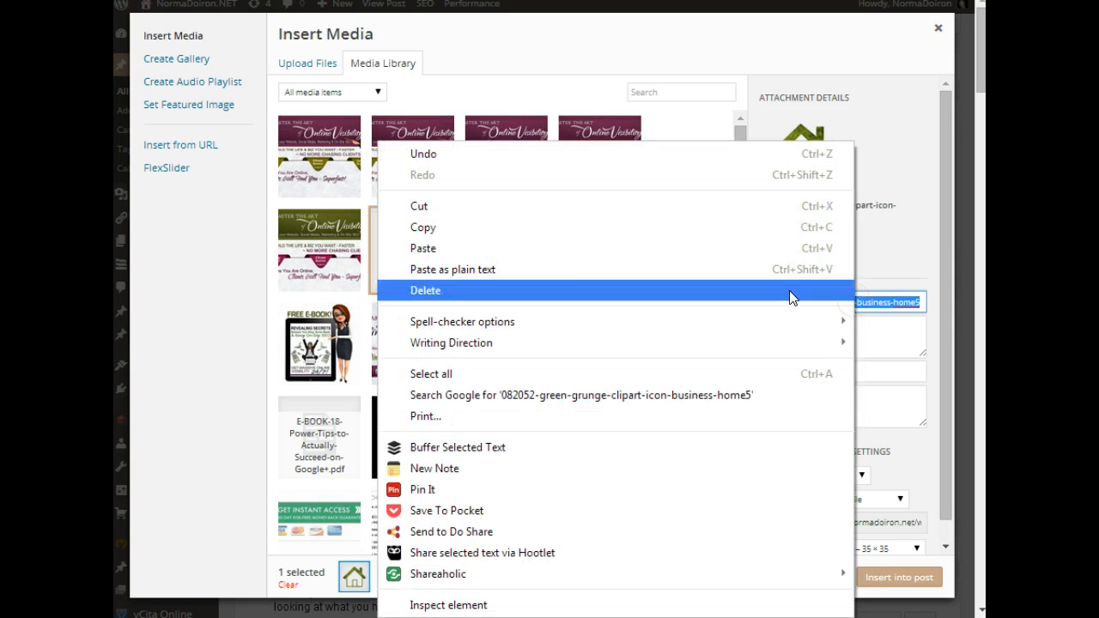
click(520, 257)
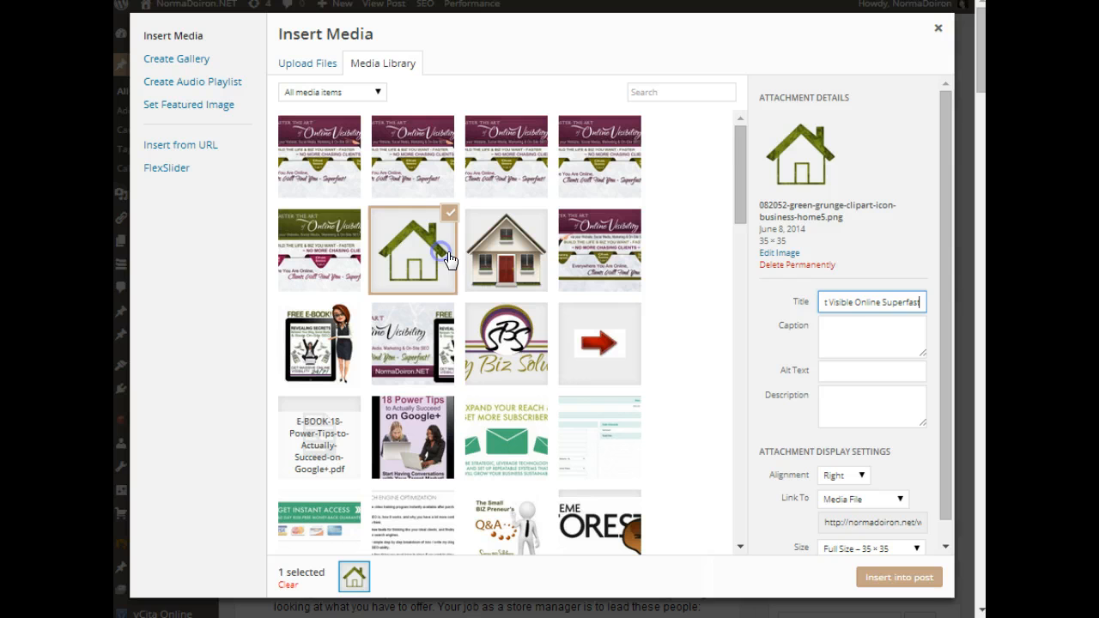
Step: Paste "Get Visible Online Superfast" into the image's alt text and description, leaving the caption empty
click(827, 333)
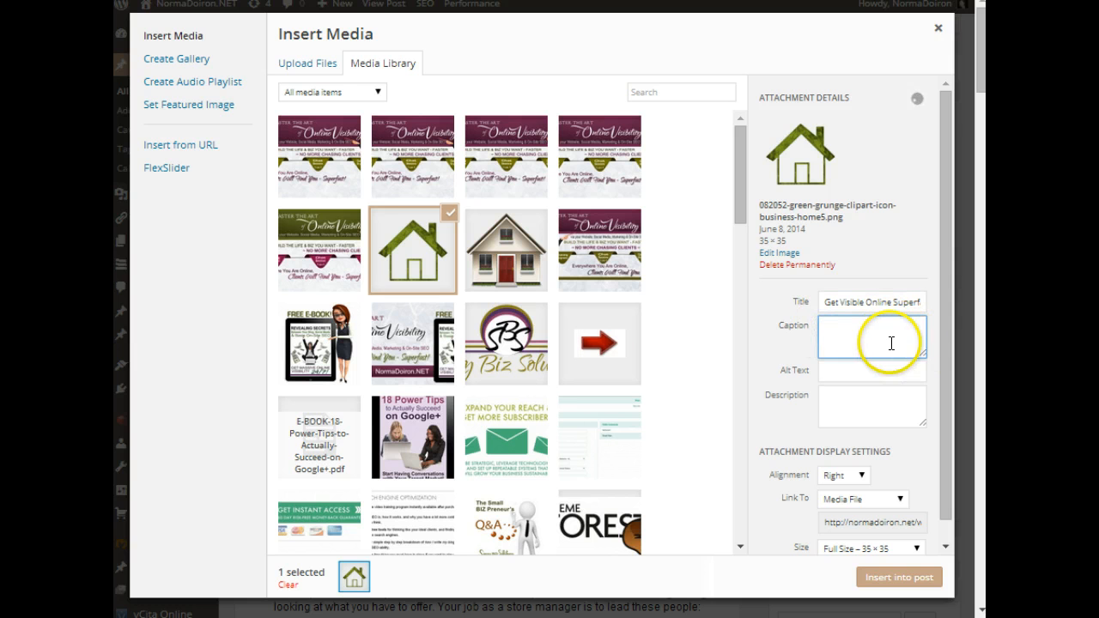
click(836, 370)
right_click(836, 370)
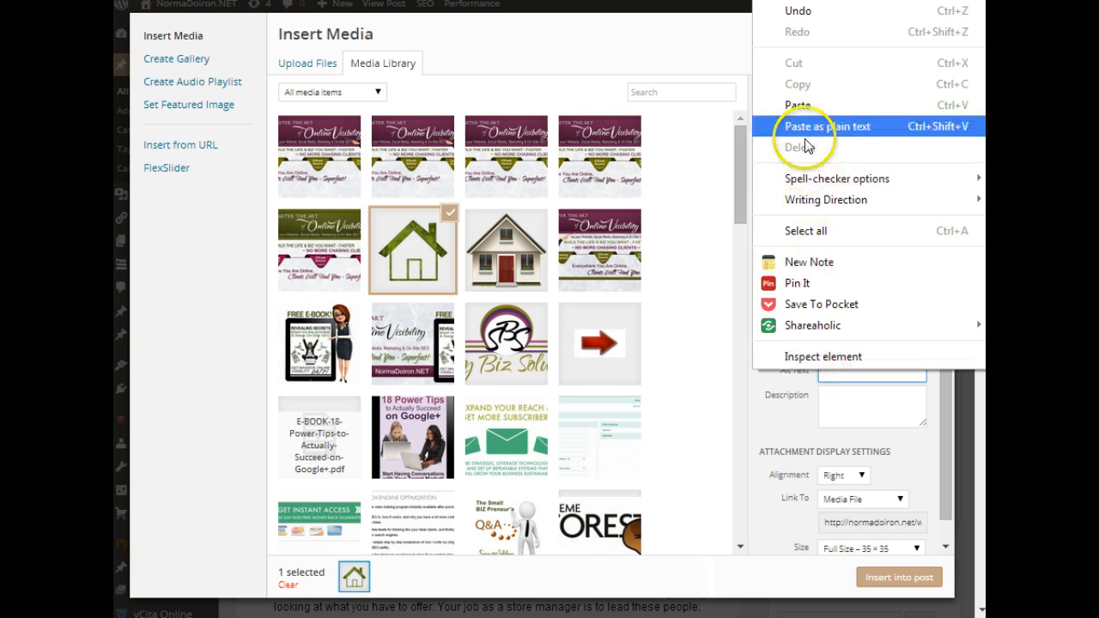
click(797, 102)
click(837, 397)
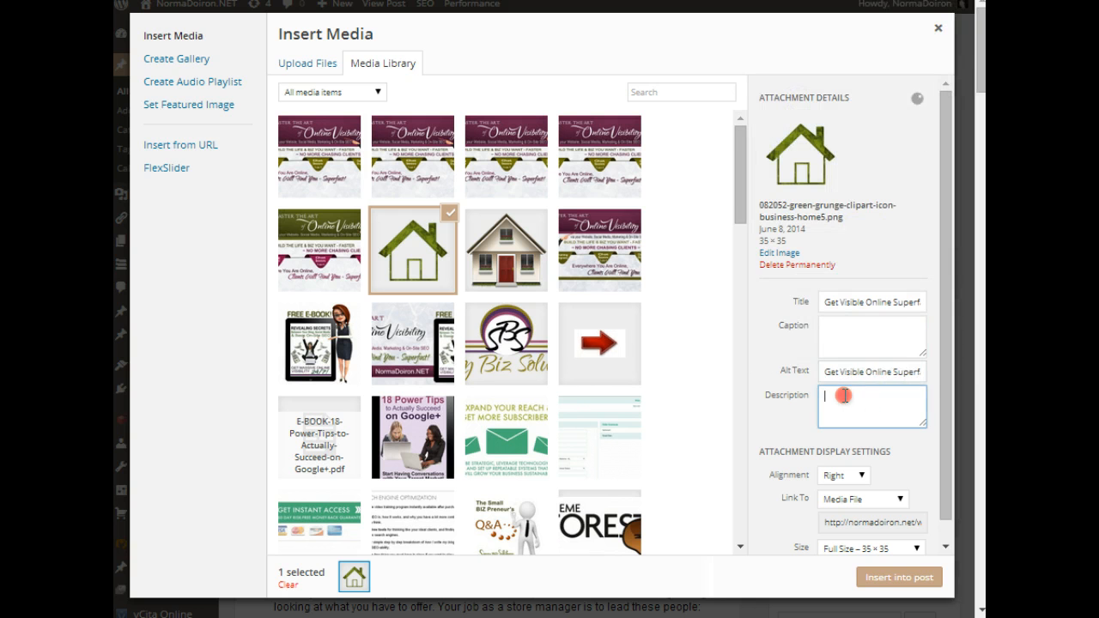
right_click(838, 397)
click(789, 130)
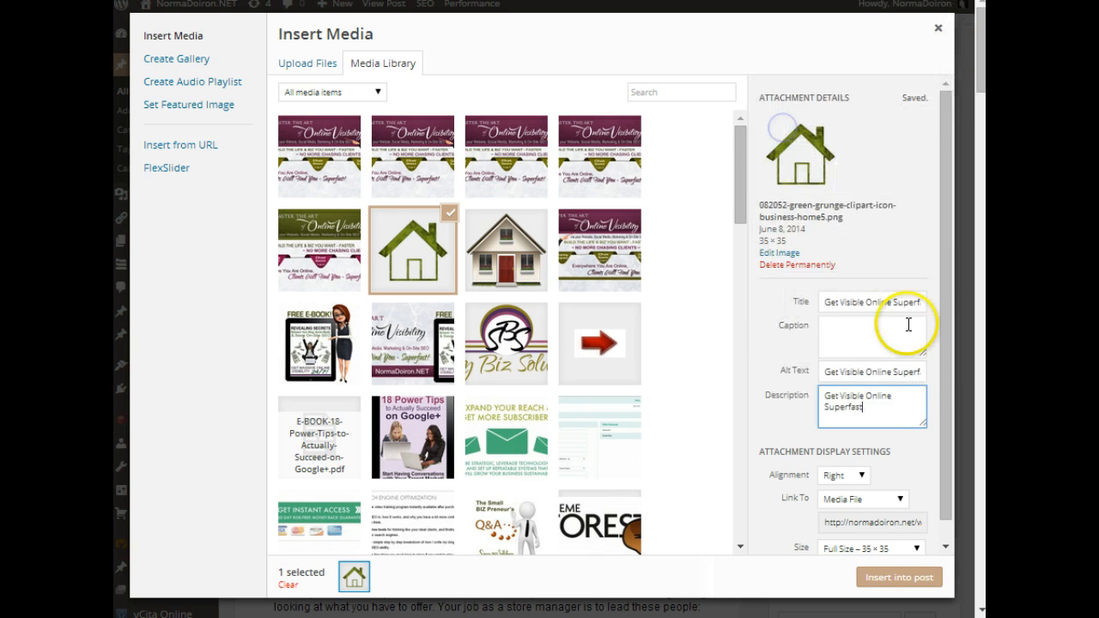
Step: Set the green house image to centre alignment and Medium – 300 × 300 size, and insert it into the post
click(887, 411)
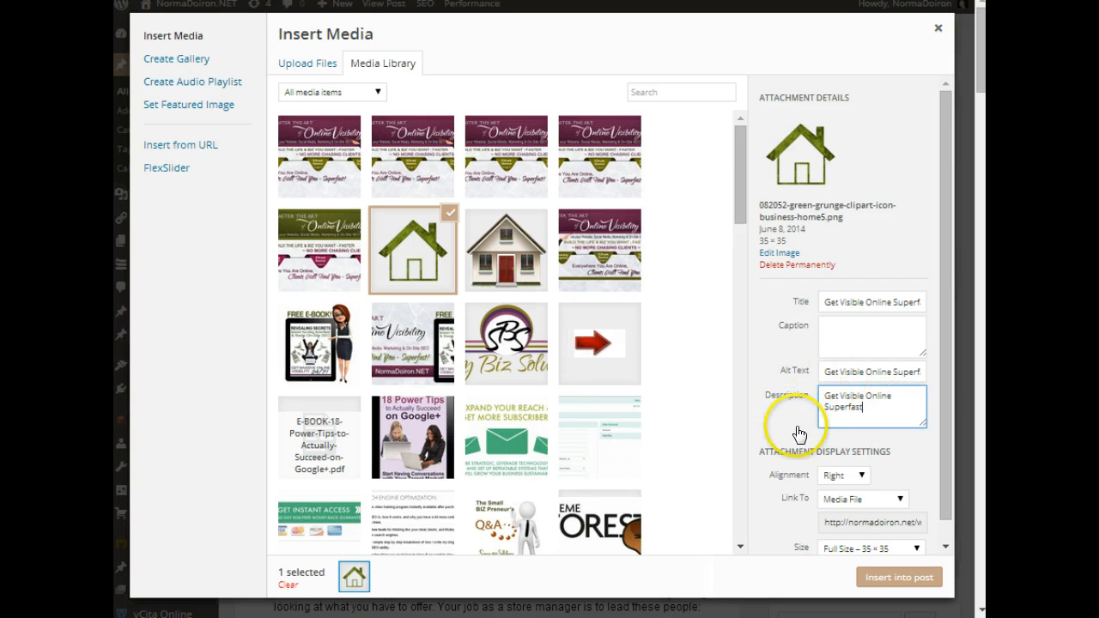
scroll(775, 438, down, 1)
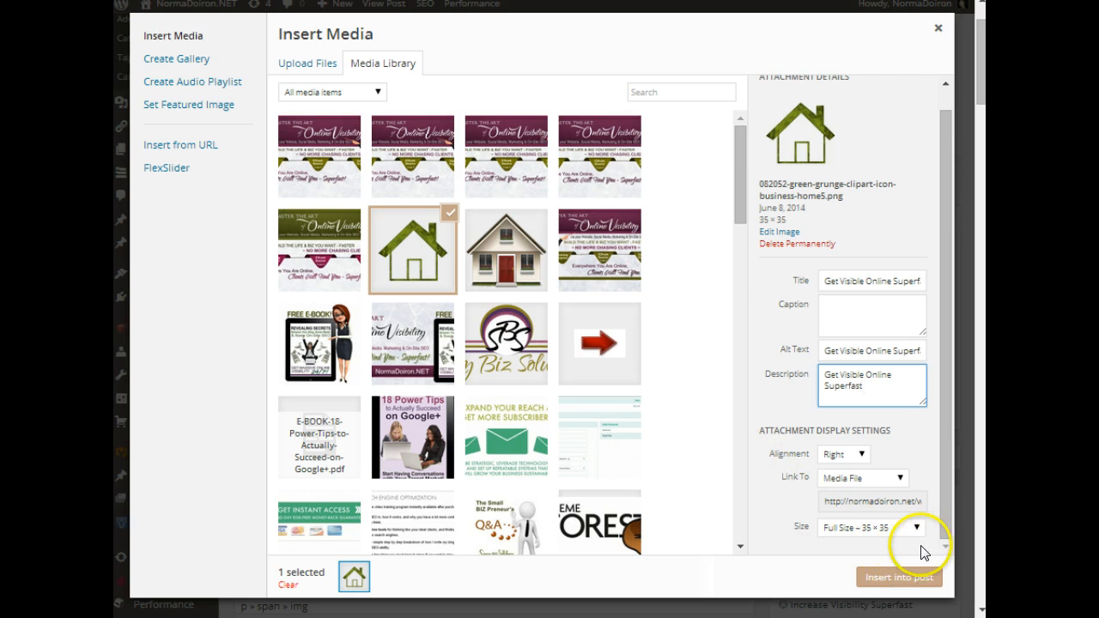
click(944, 529)
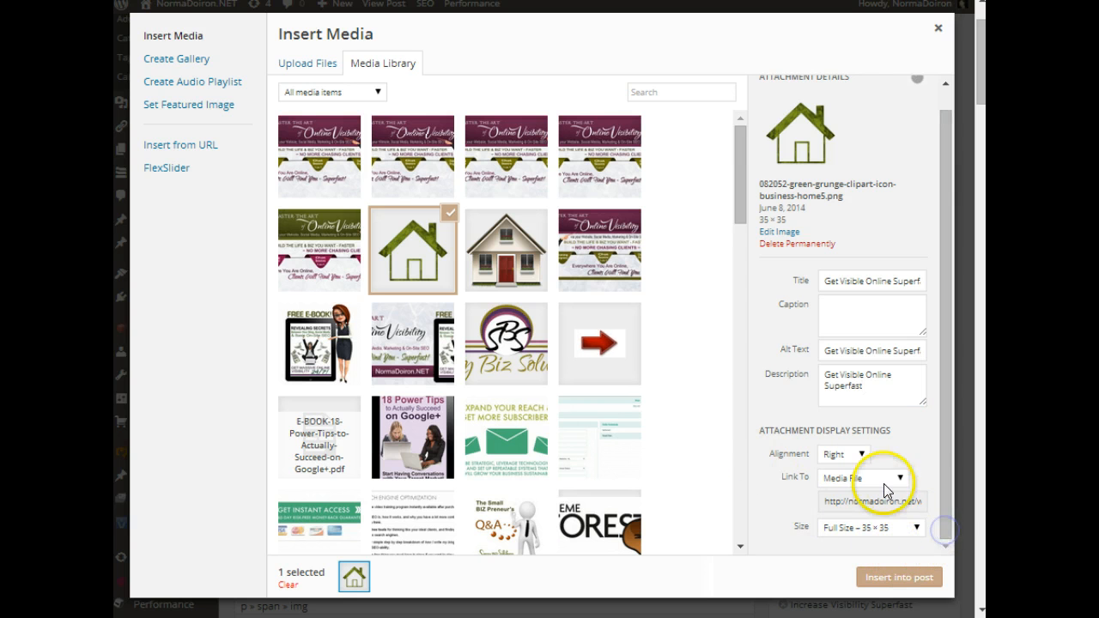
click(863, 456)
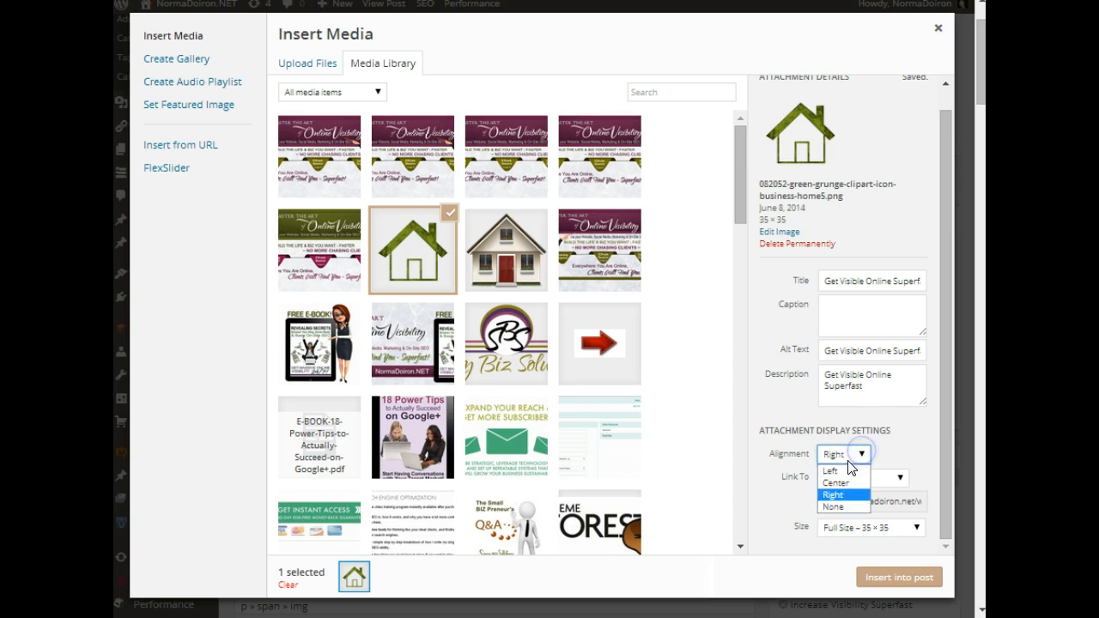
click(839, 484)
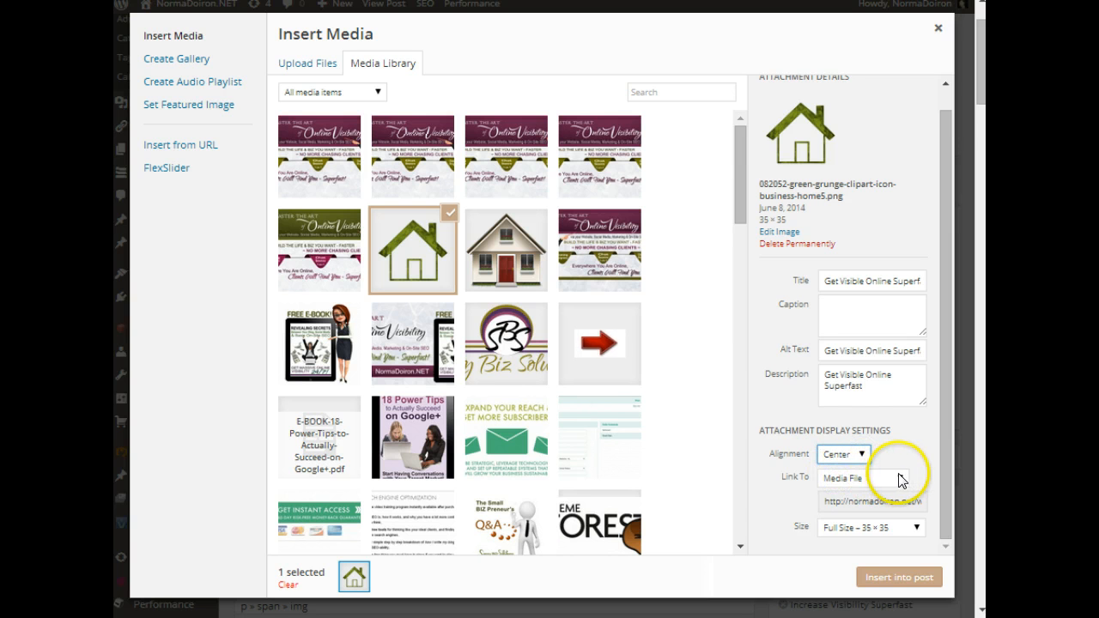
click(916, 530)
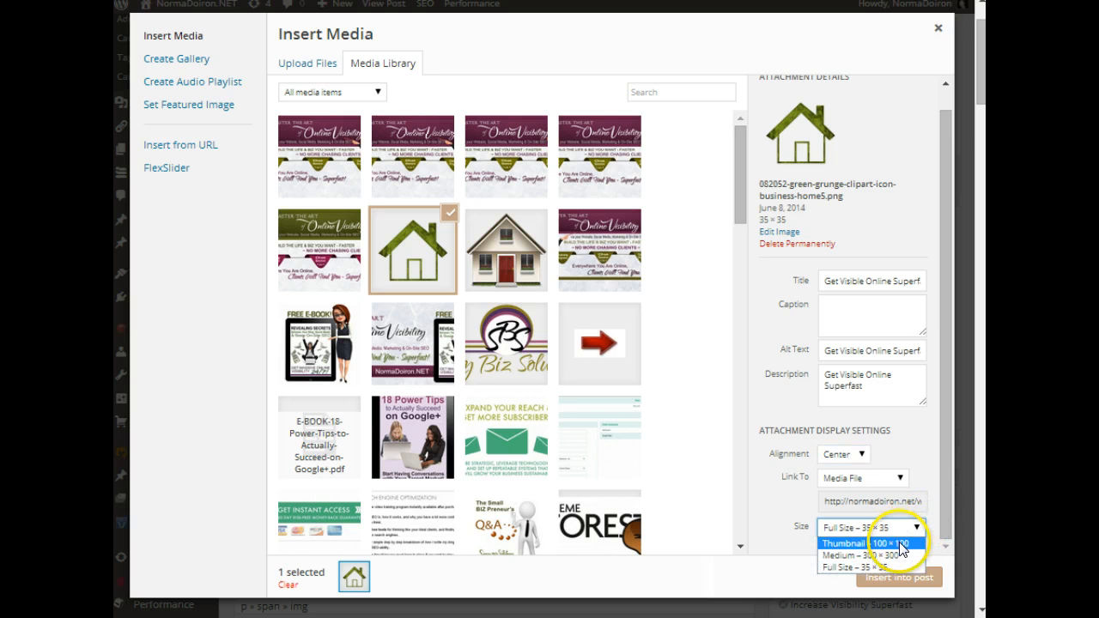
click(897, 556)
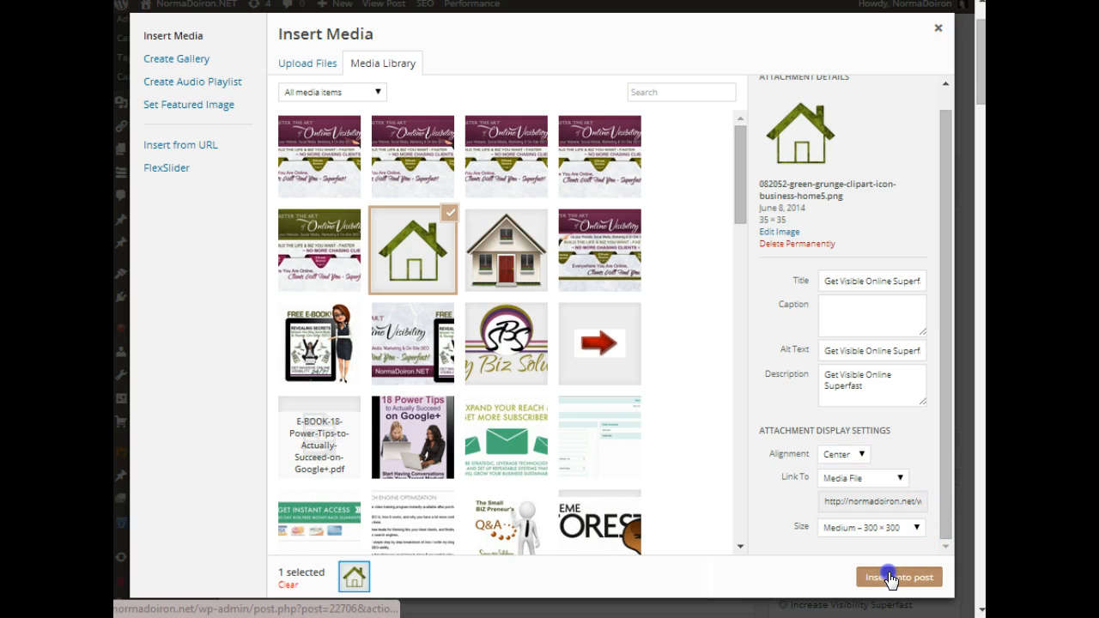
click(891, 576)
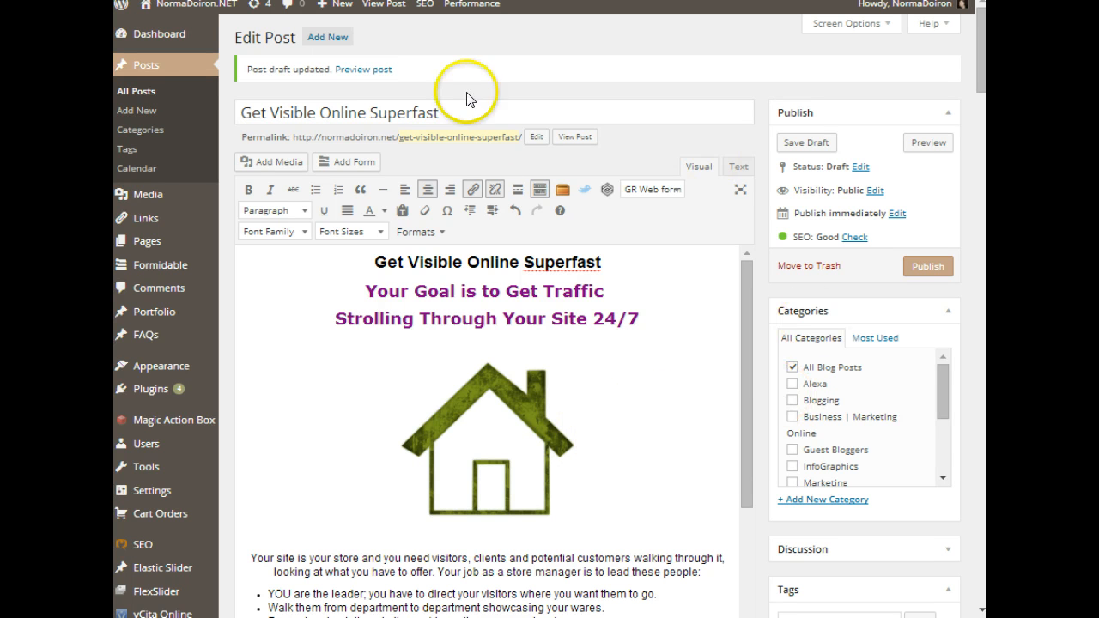
Step: Save the post draft and open its updated Yoast page analysis
click(792, 144)
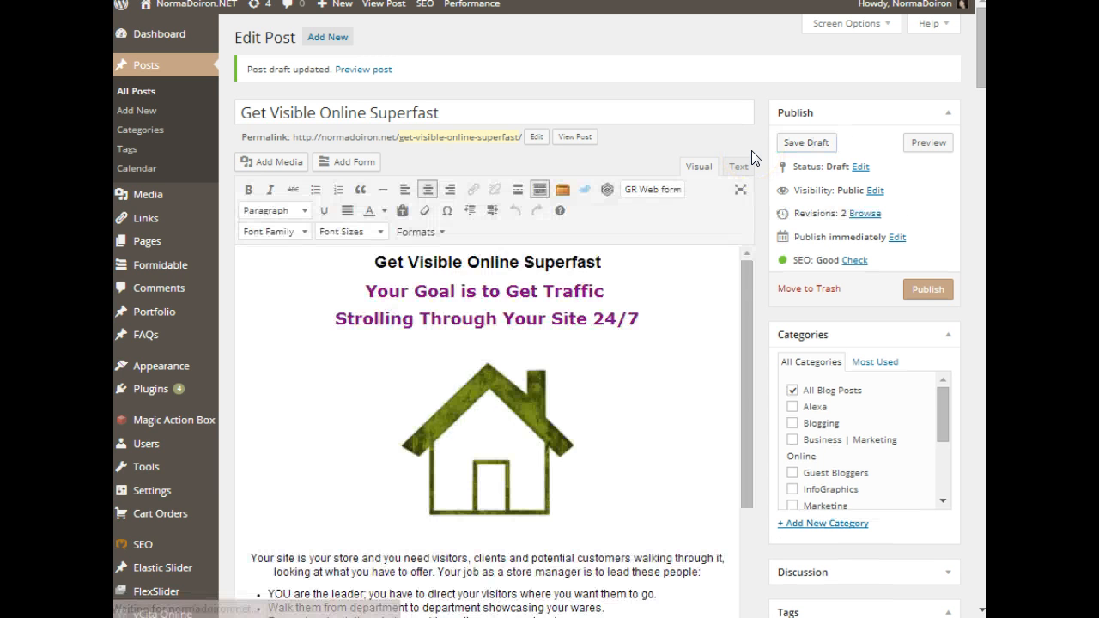
scroll(763, 337, down, 1)
scroll(762, 338, down, 6)
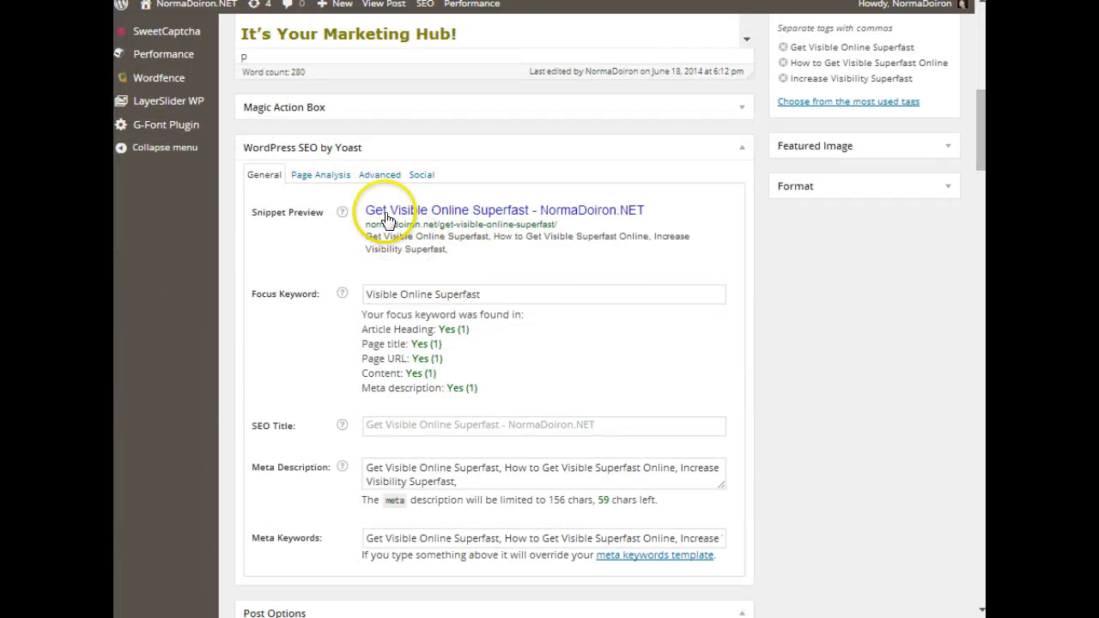
click(337, 176)
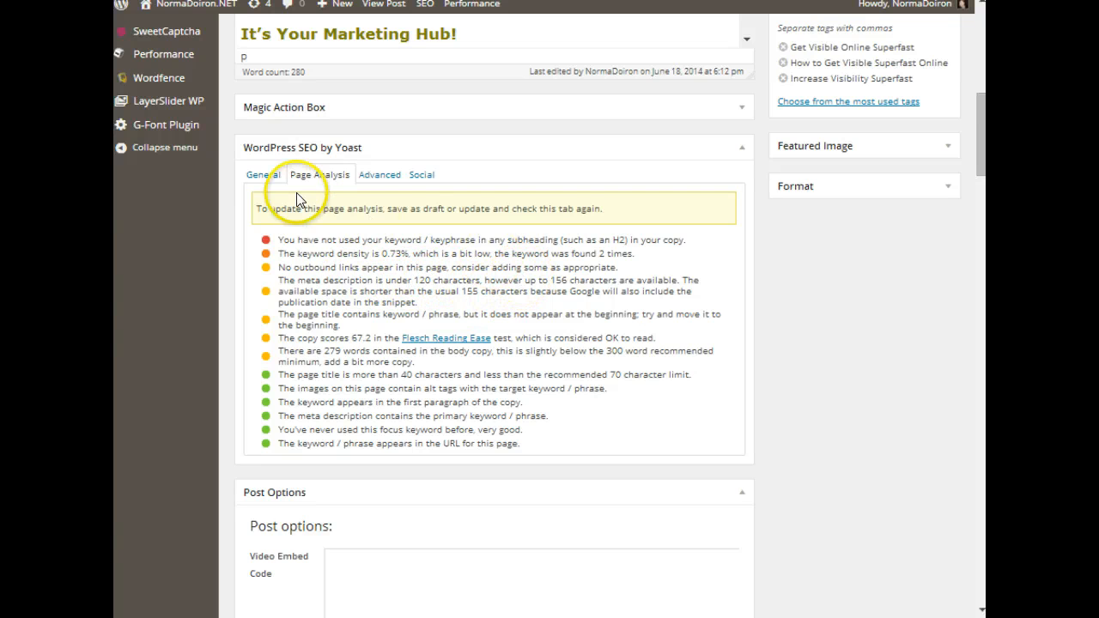
Step: Check Yoast's general settings for the characters still available in the meta description
click(269, 179)
scroll(720, 431, down, 2)
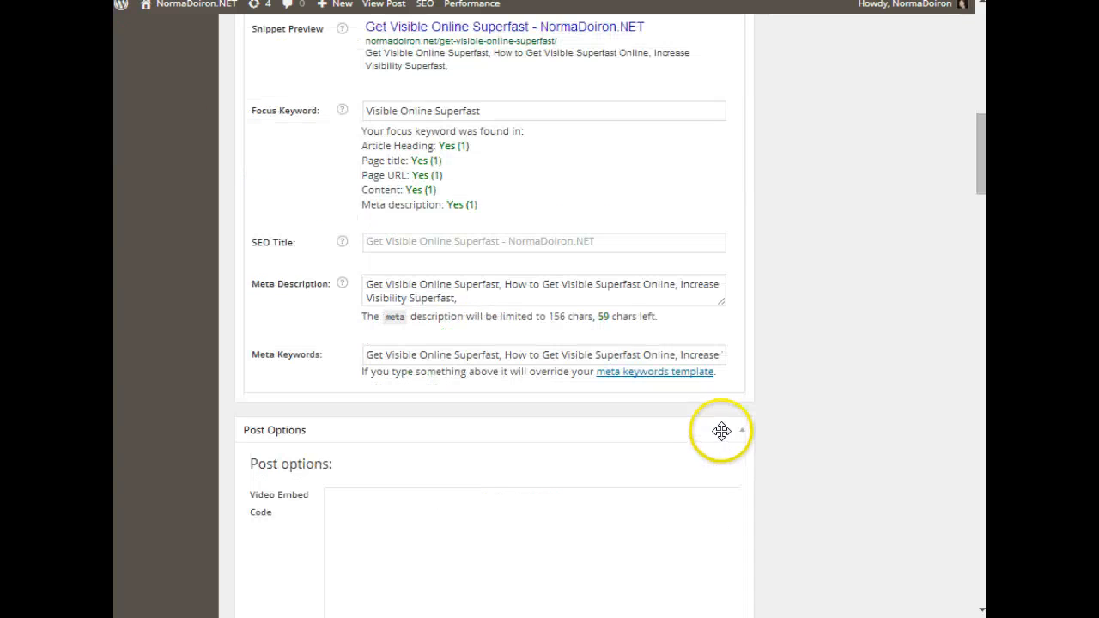
click(601, 316)
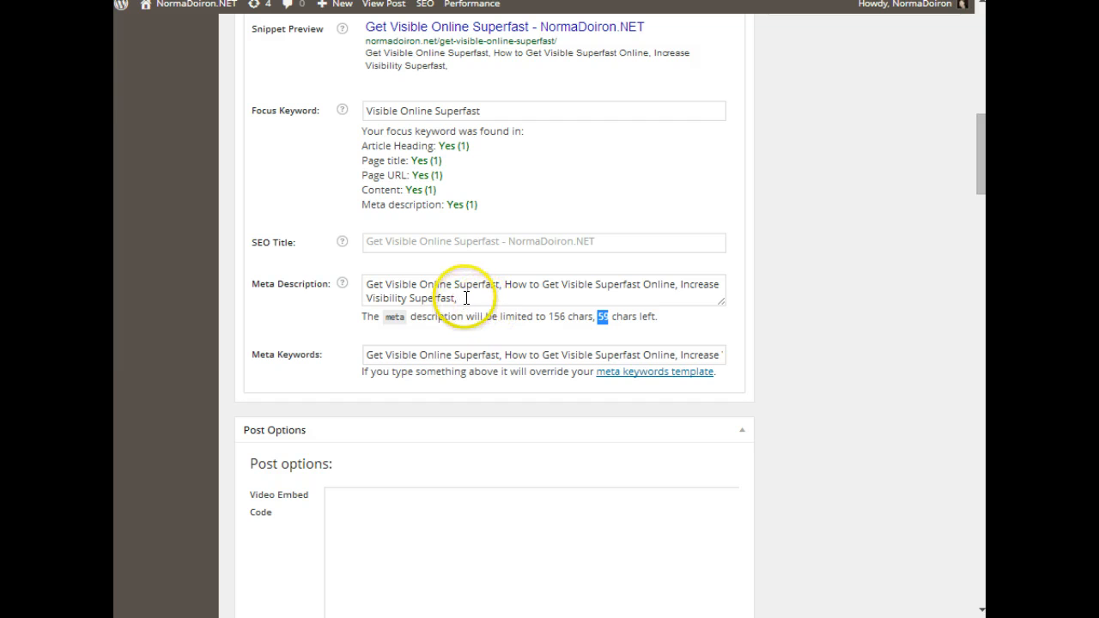
click(503, 297)
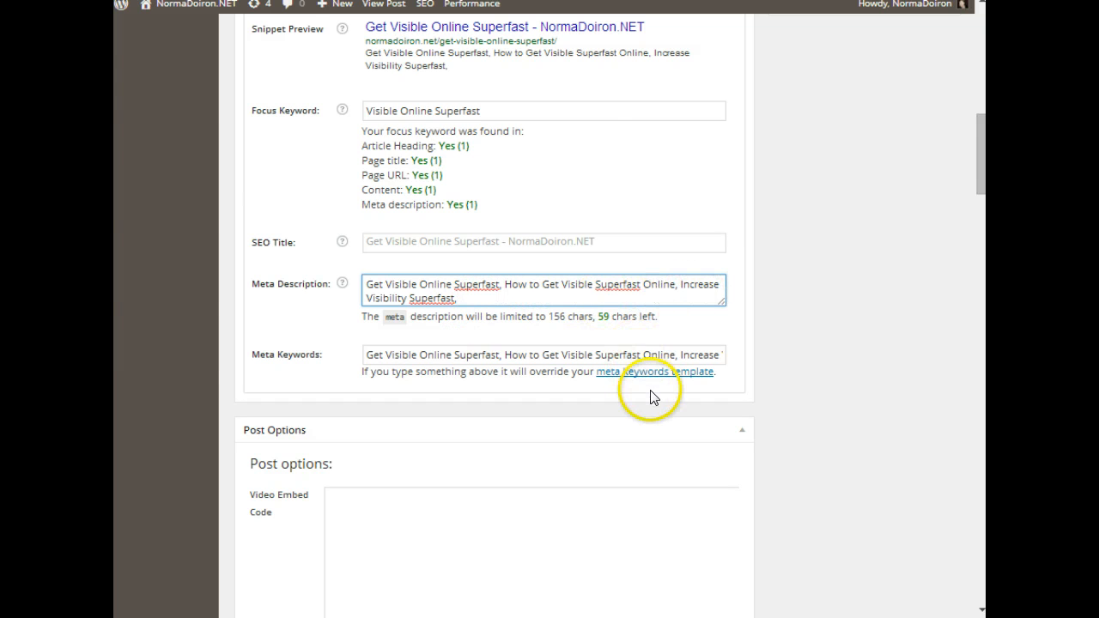
scroll(645, 381, up, 5)
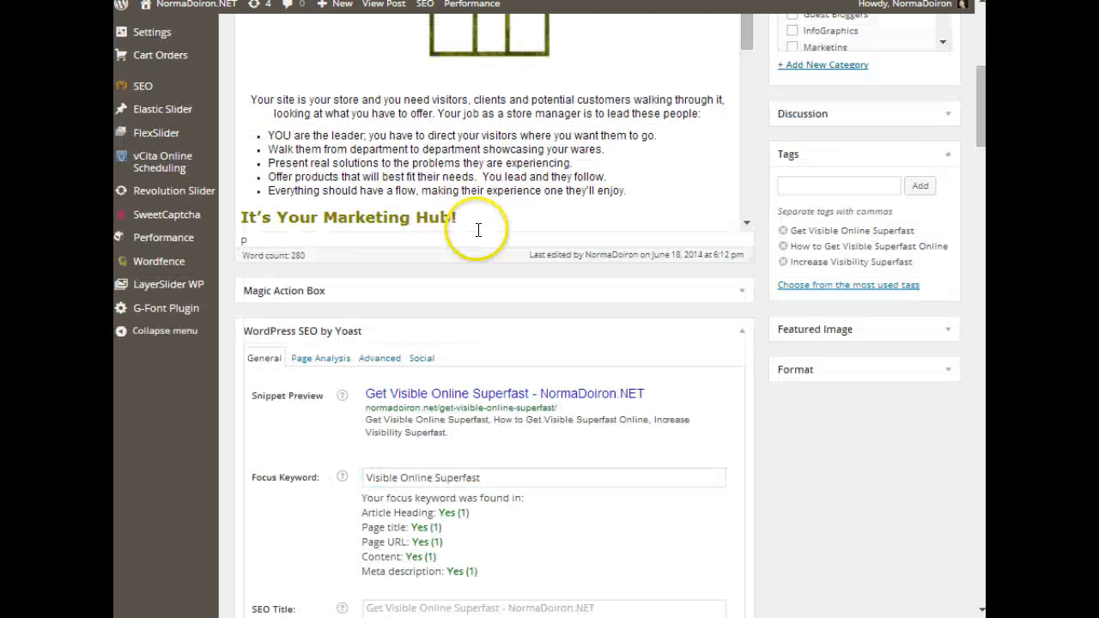
Step: Review the Yoast page analysis checks against the post's content, images and tags
click(334, 361)
scroll(734, 371, down, 3)
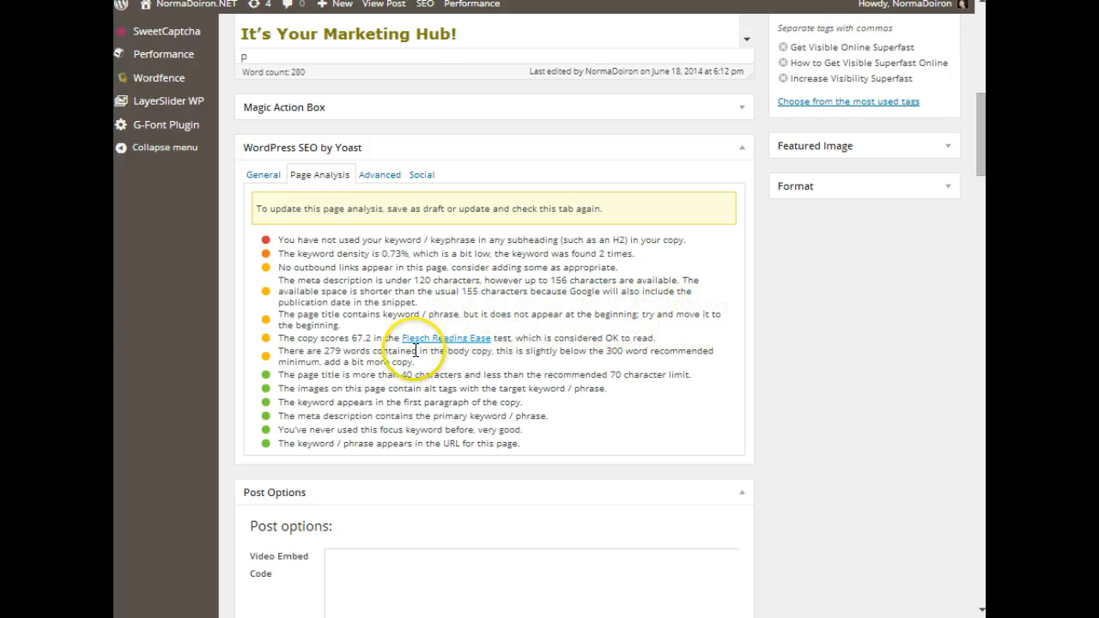
scroll(478, 387, up, 6)
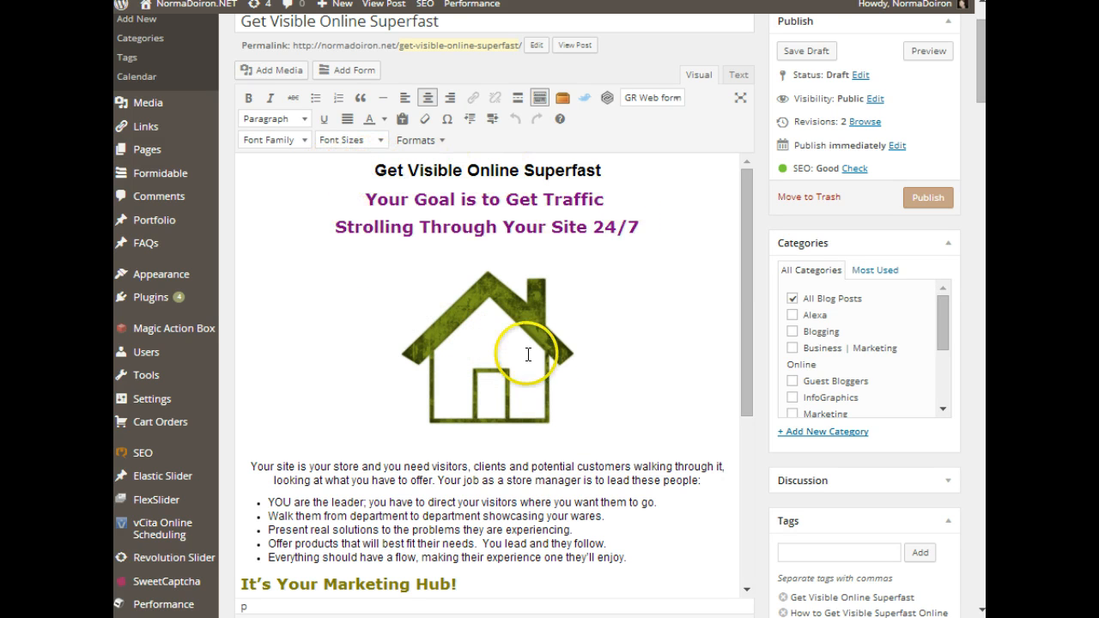
scroll(790, 451, down, 2)
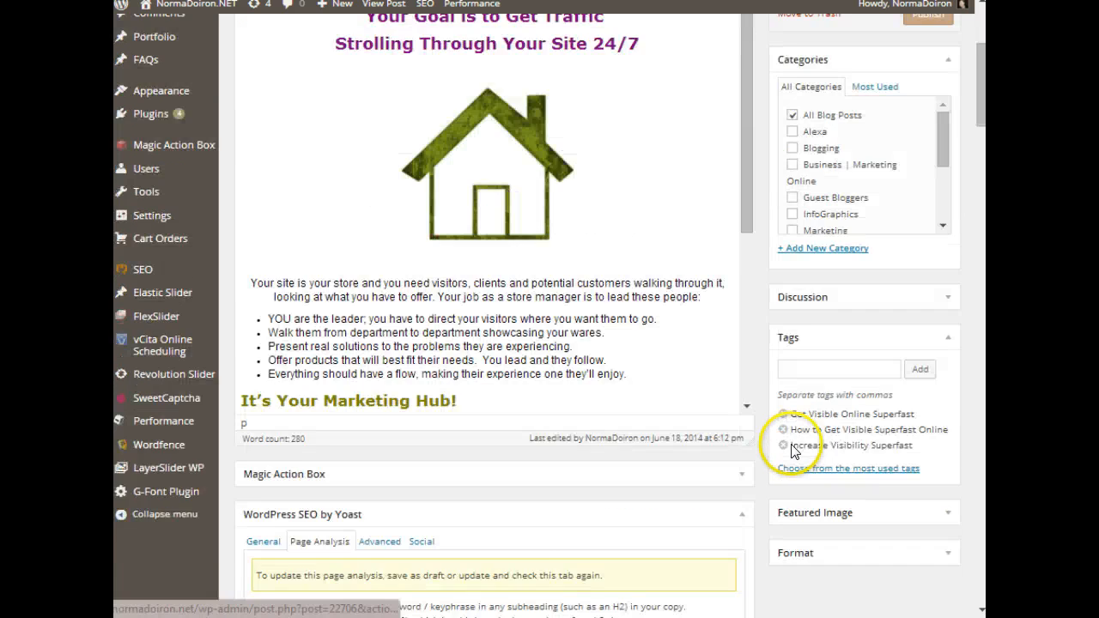
scroll(792, 451, down, 4)
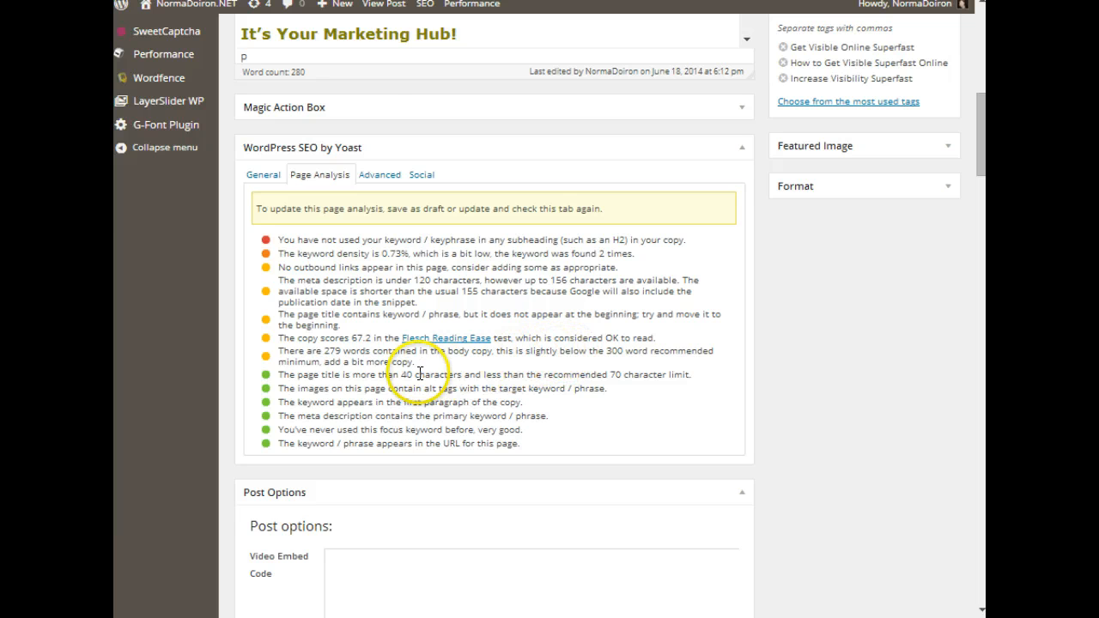
Step: Inspect the post's word count and highlight the "It's Your Marketing Hub!" heading in the content
scroll(438, 398, up, 3)
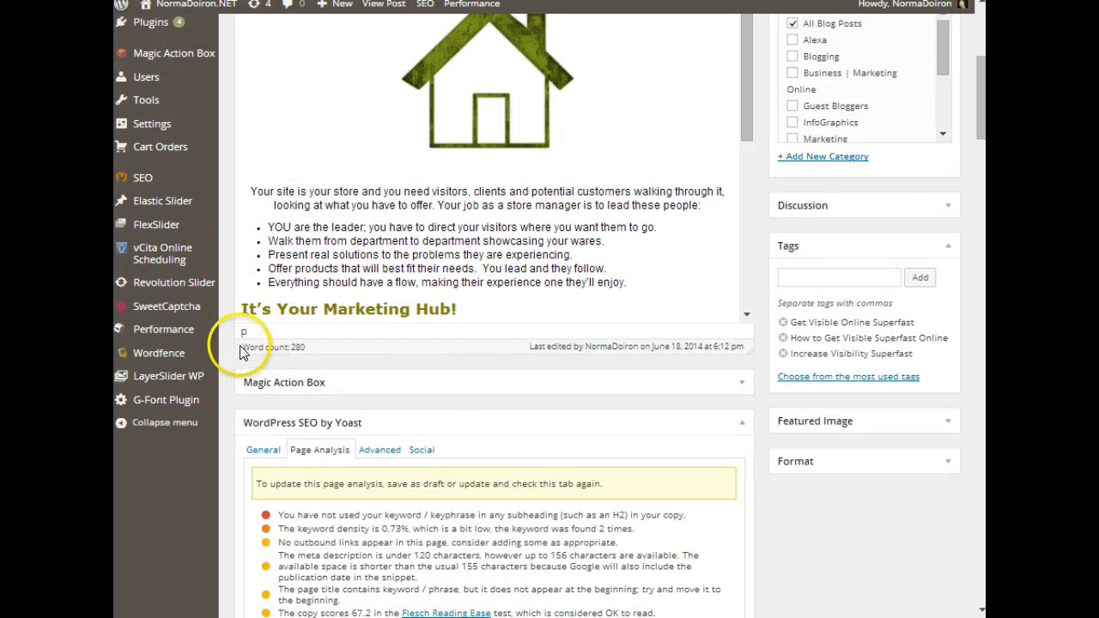
drag(322, 352, 289, 347)
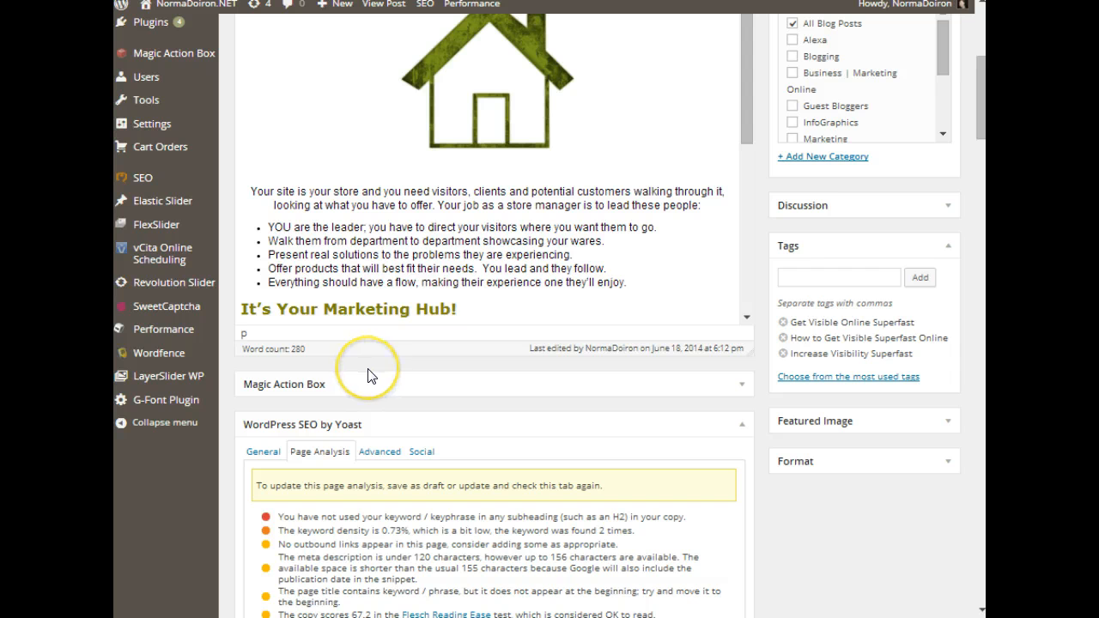
scroll(368, 377, up, 1)
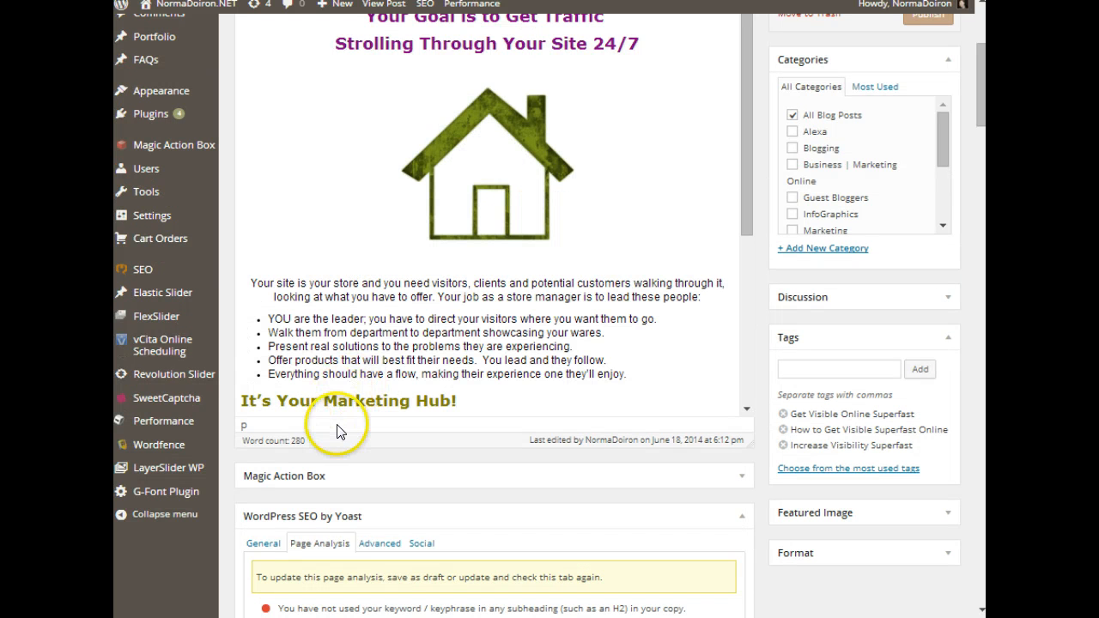
drag(457, 401, 239, 399)
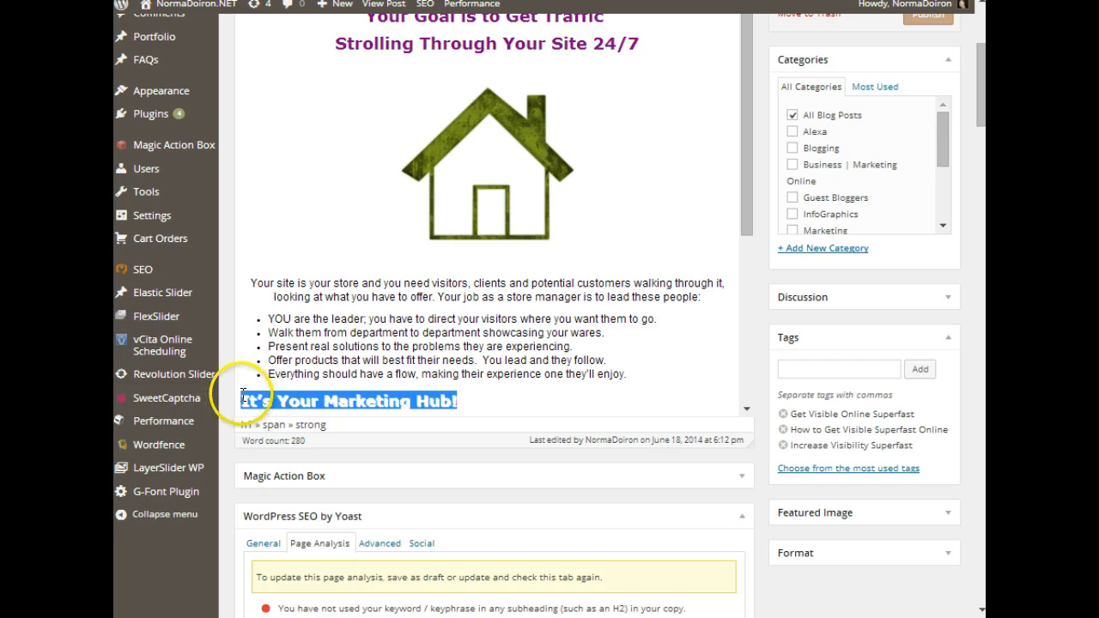
click(243, 399)
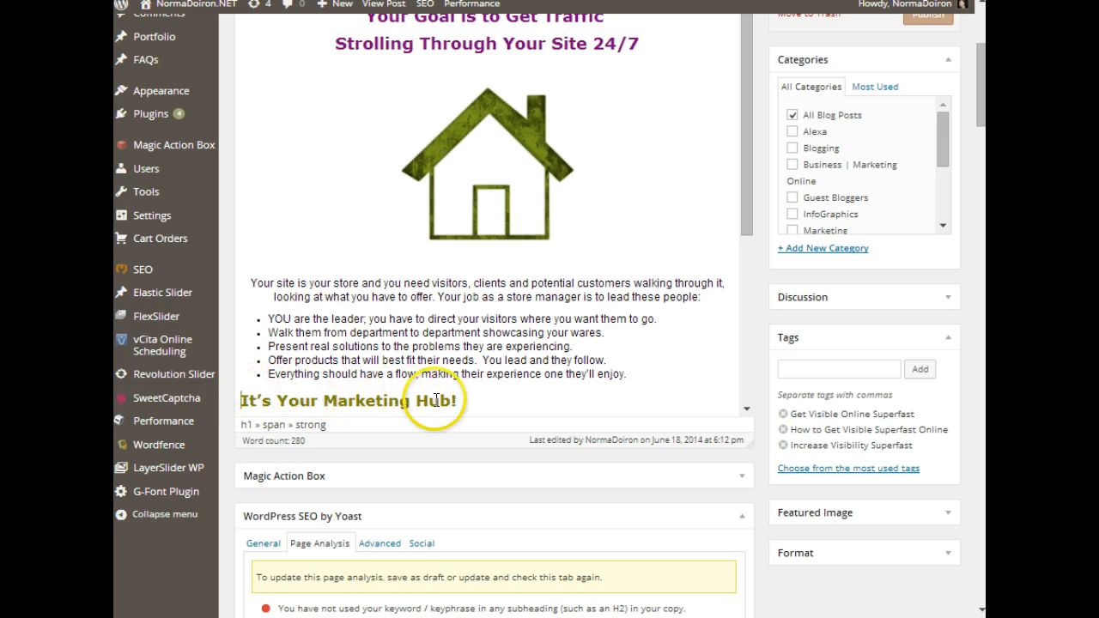
click(469, 401)
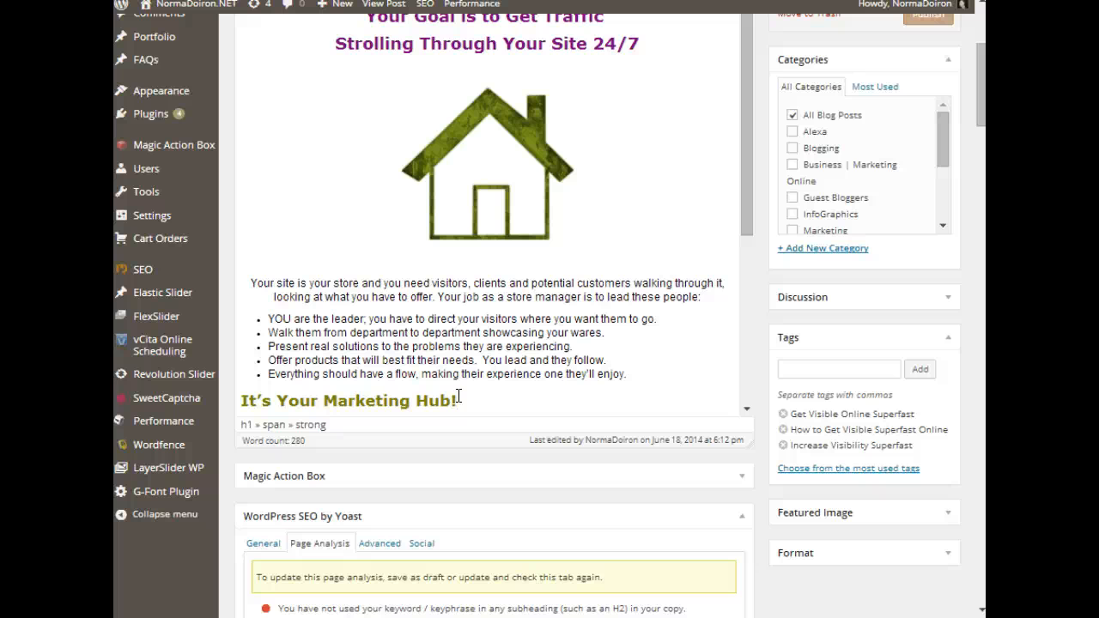
Step: Publish the "Get Visible Online Superfast" post
click(184, 96)
scroll(155, 120, up, 3)
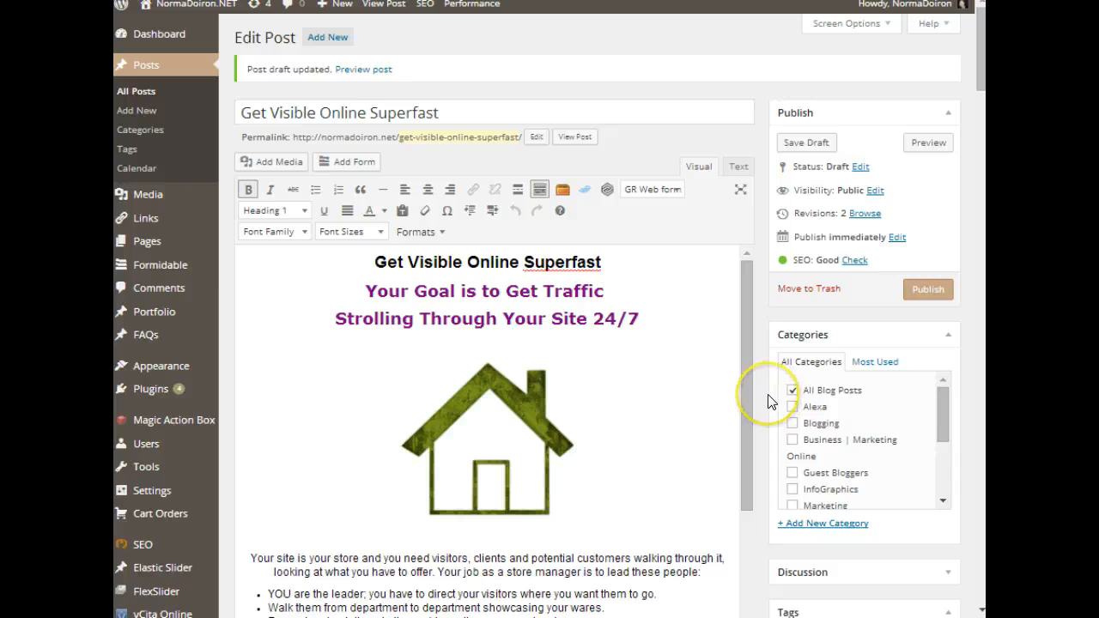
scroll(770, 402, down, 2)
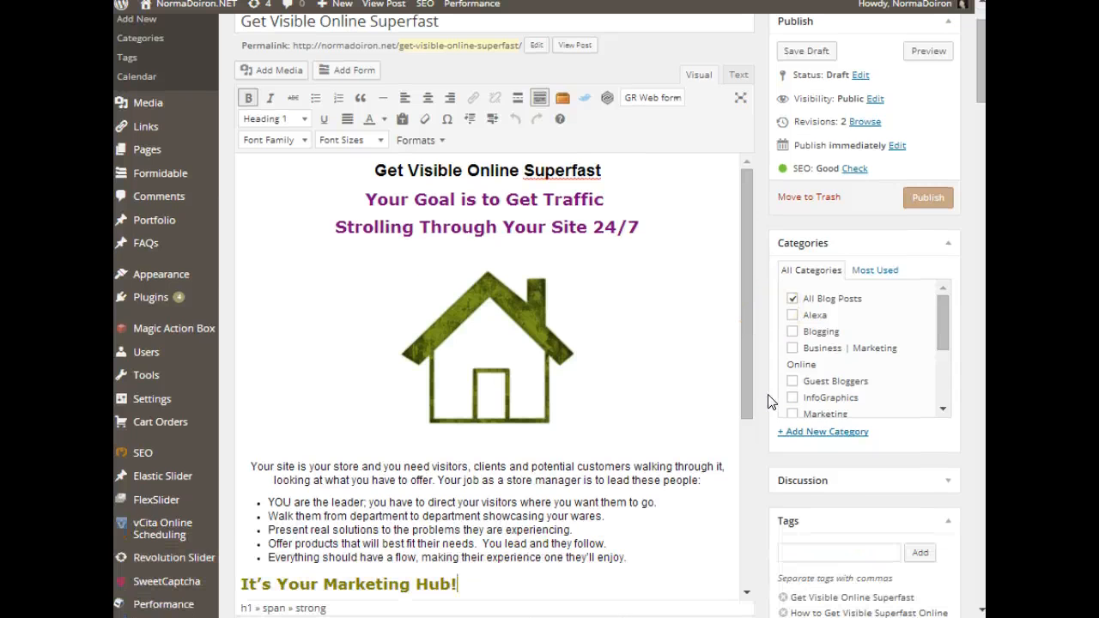
scroll(771, 402, up, 2)
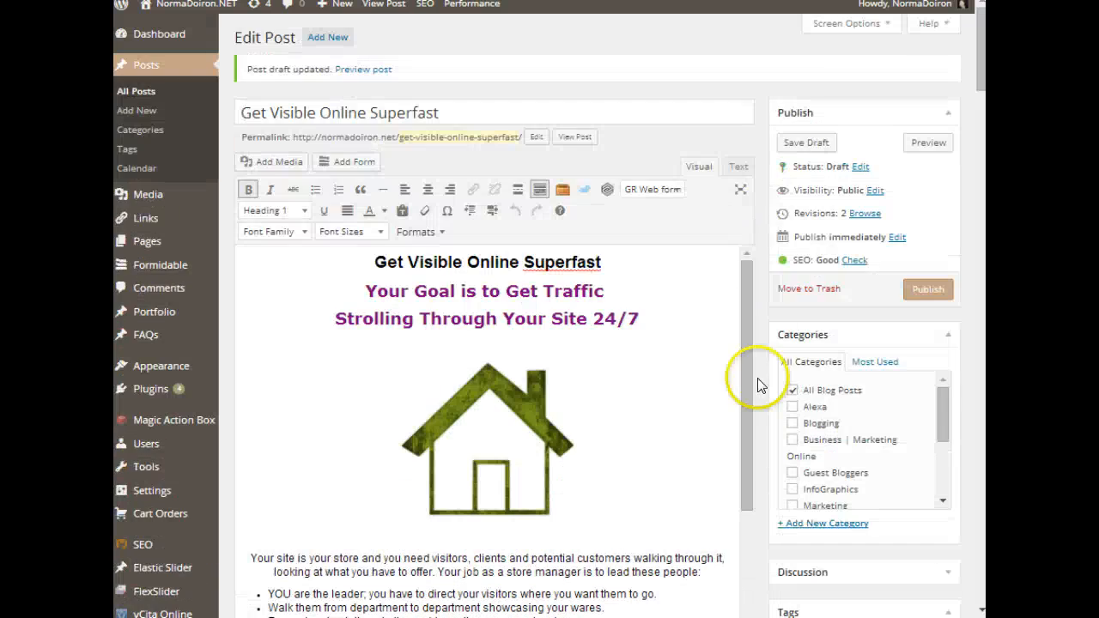
click(926, 289)
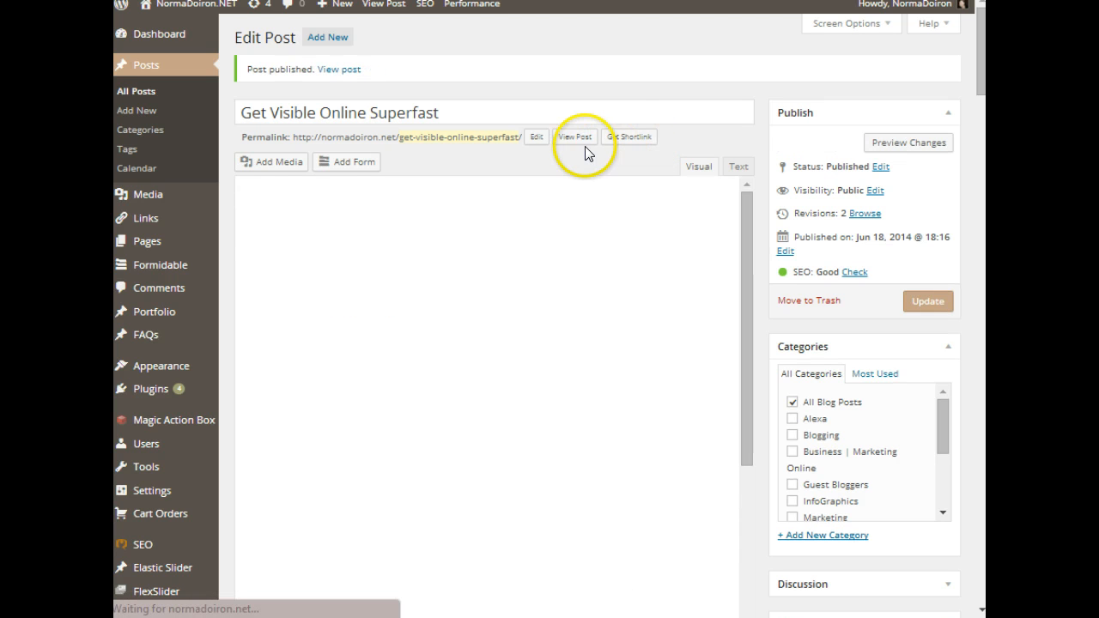
Step: Open the published post in a new tab and review the live page from its title down to the comments
right_click(573, 138)
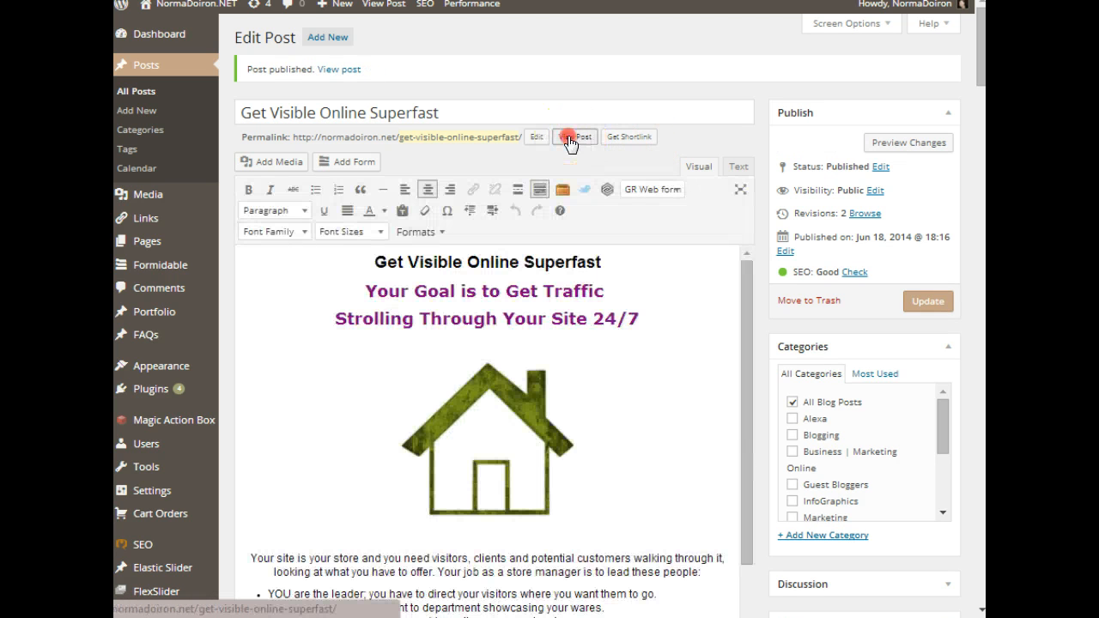
click(586, 150)
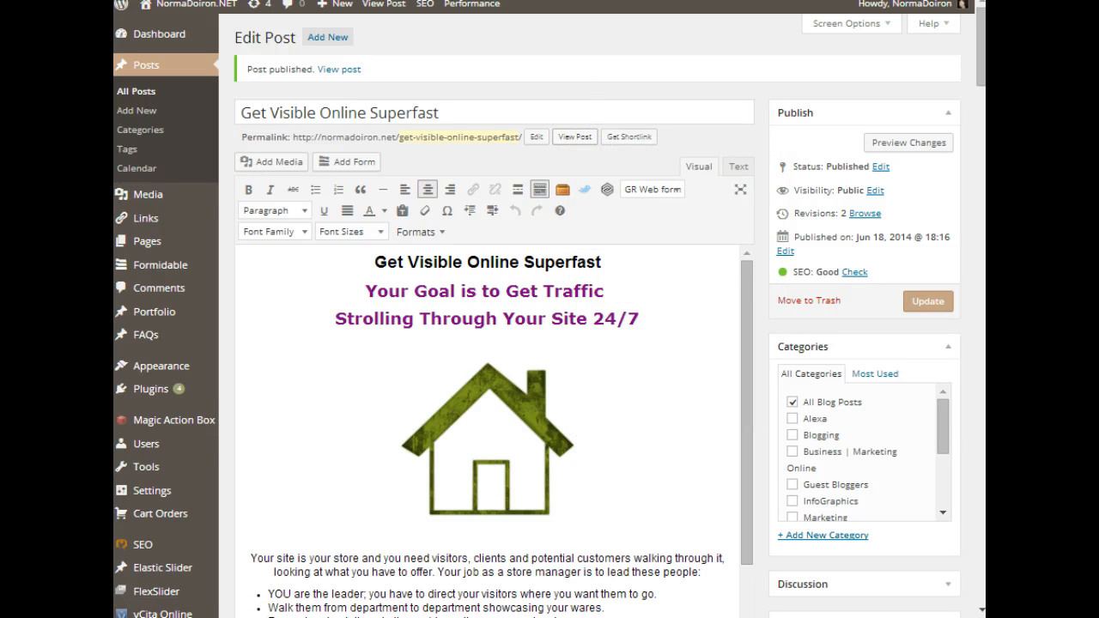
key(ctrl+Tab)
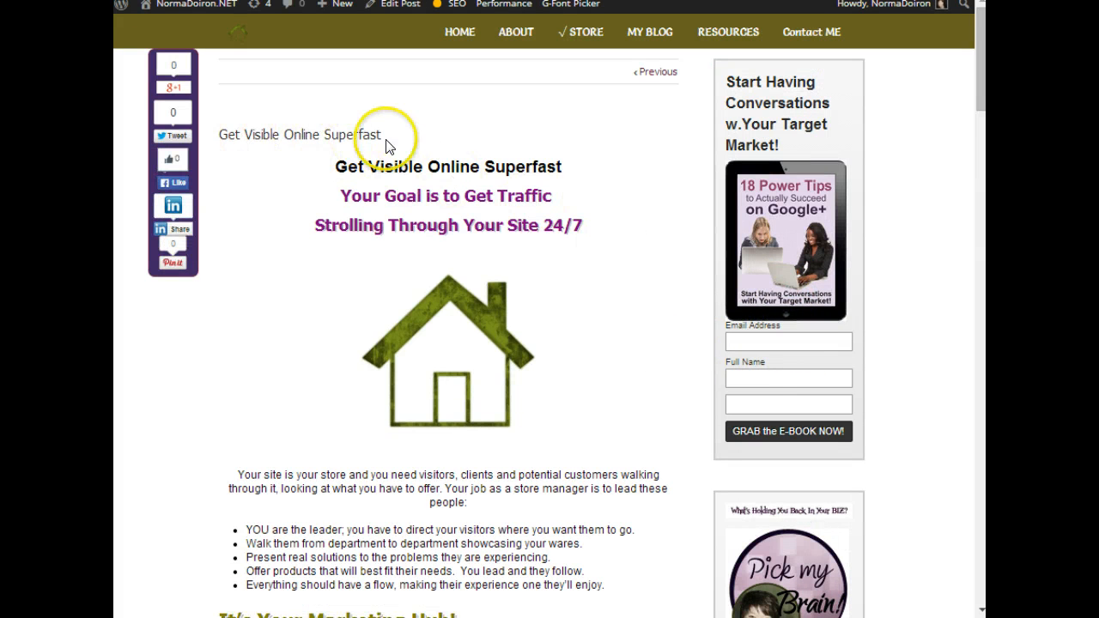
scroll(524, 257, down, 3)
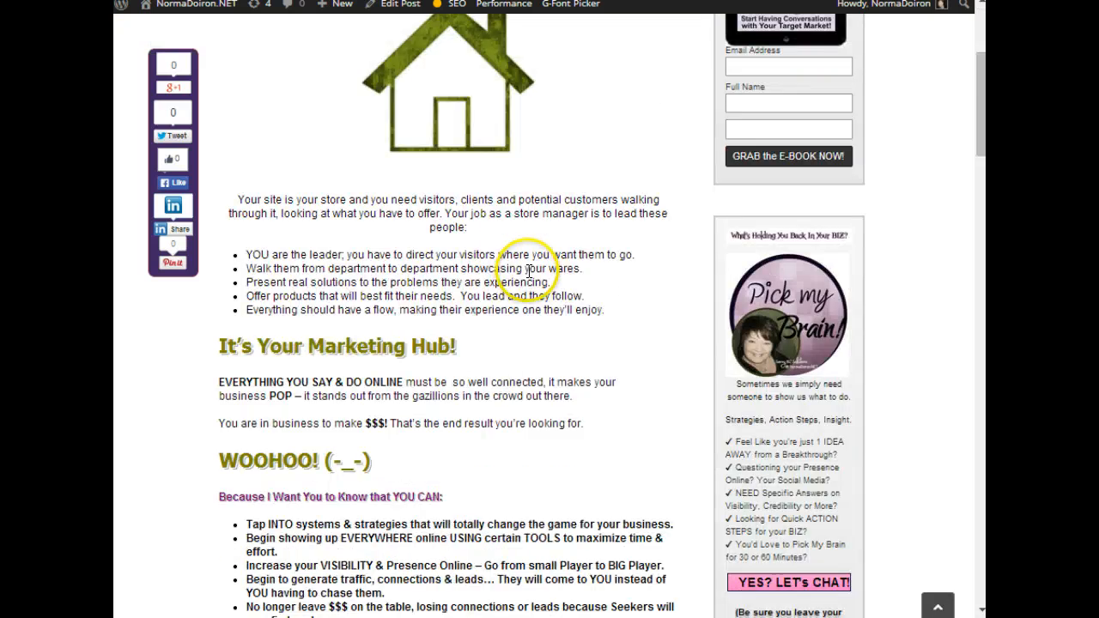
scroll(526, 269, down, 6)
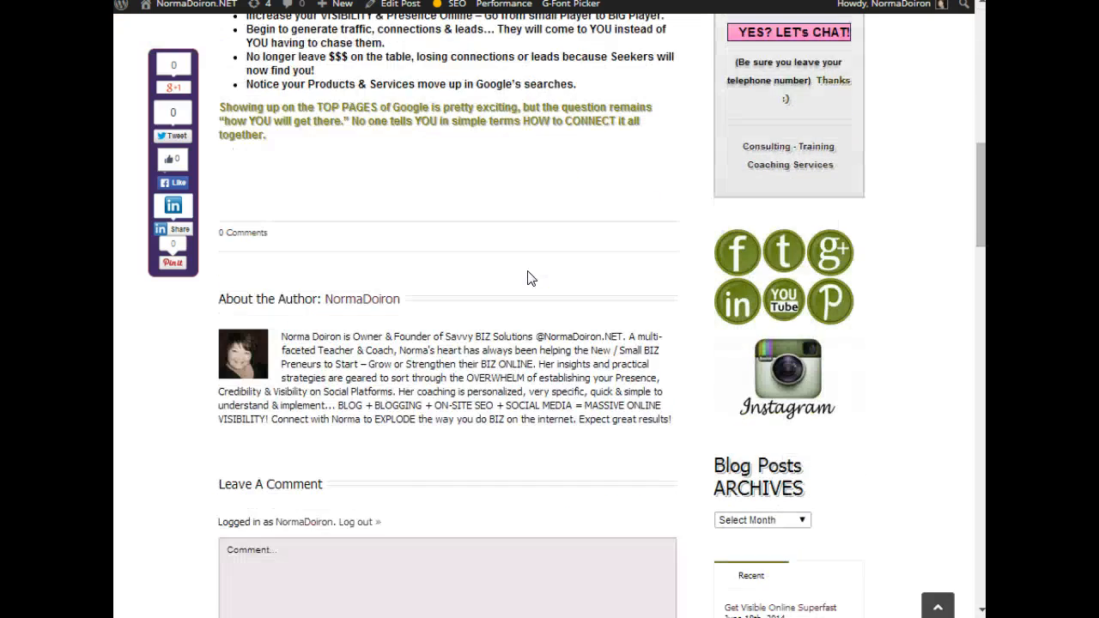
scroll(528, 277, up, 10)
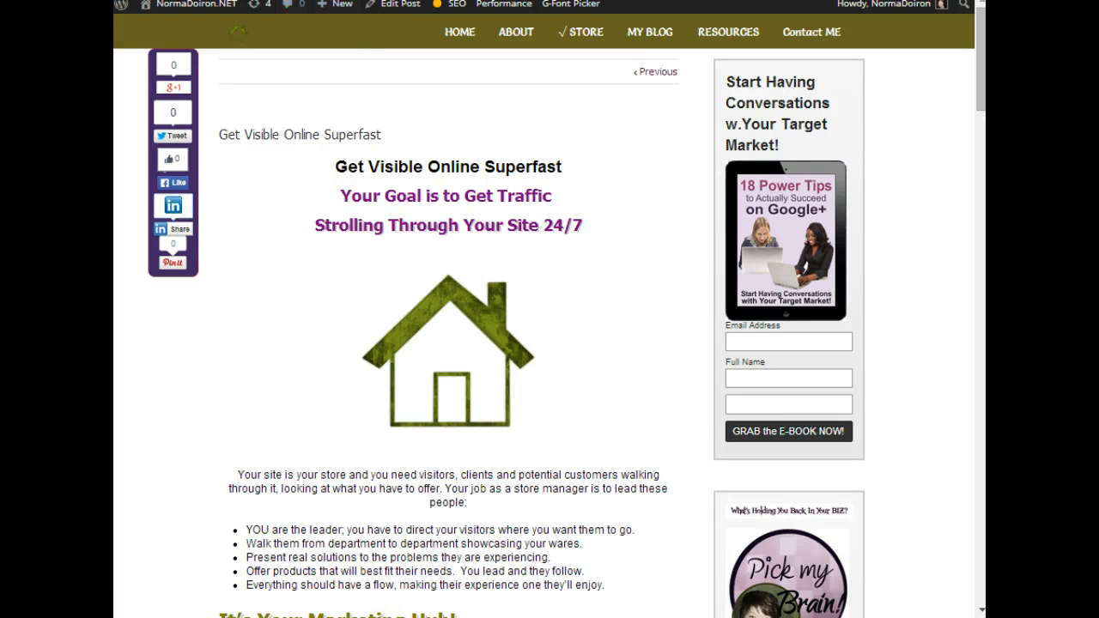
Step: Switch to the website's home page
click(335, 1)
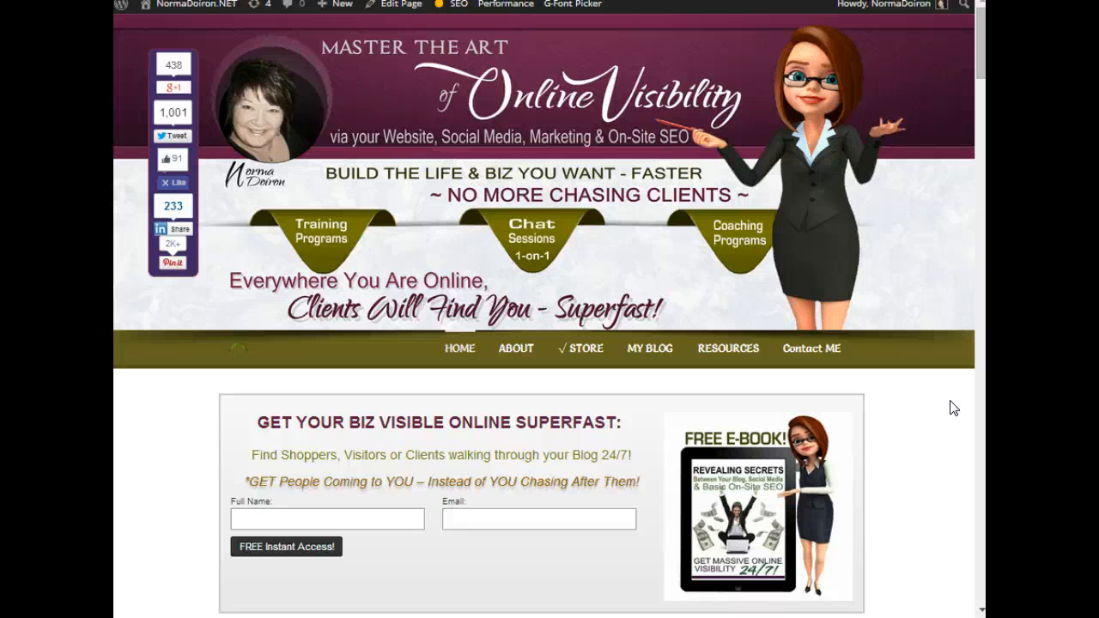
click(912, 419)
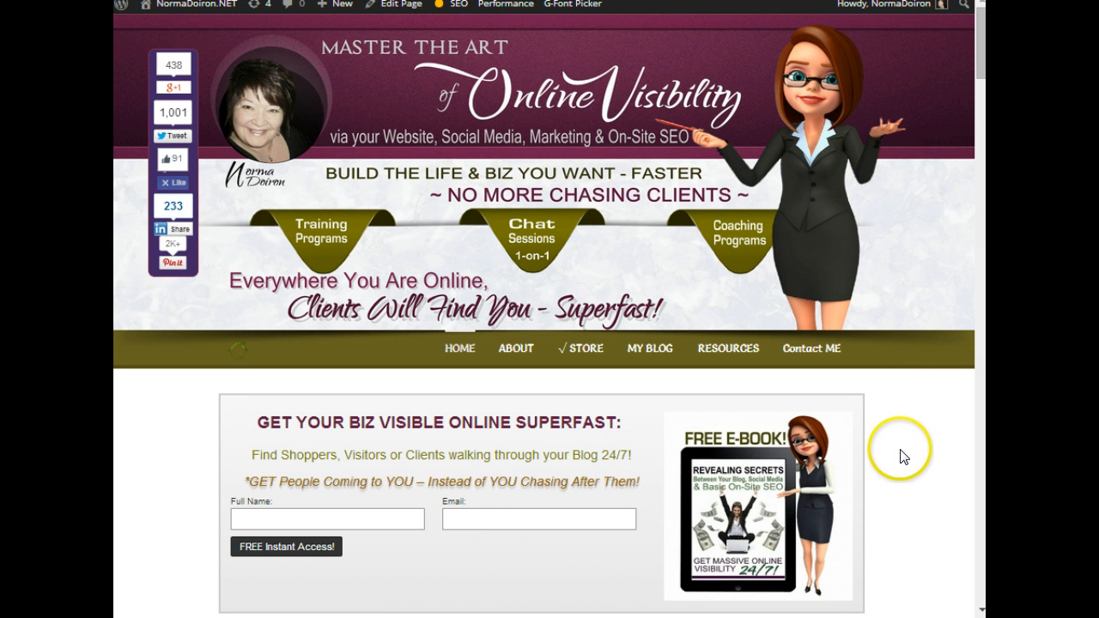